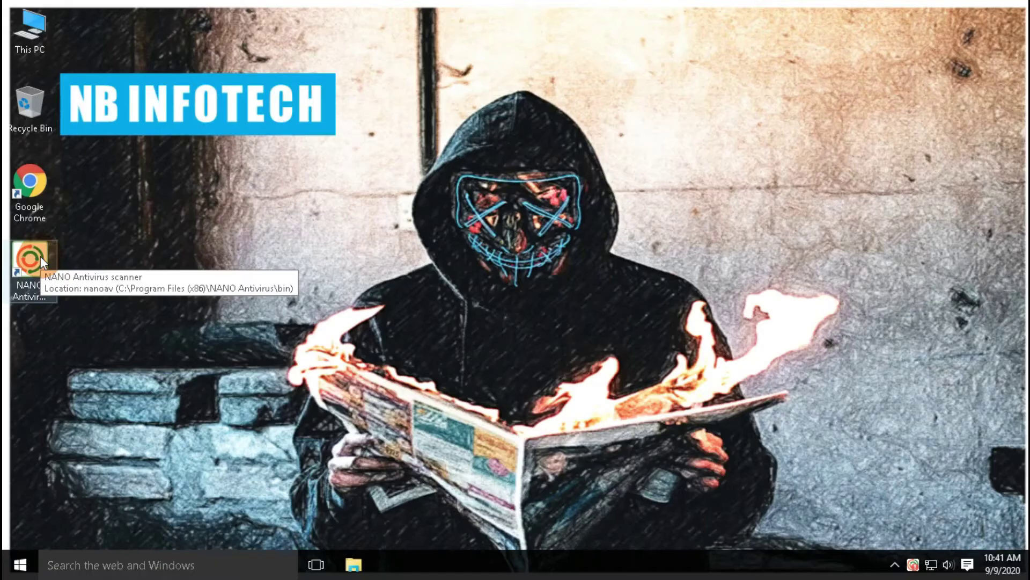
- Open the NANO Antivirus scanner from its desktop shortcut and reposition its window
click(41, 256)
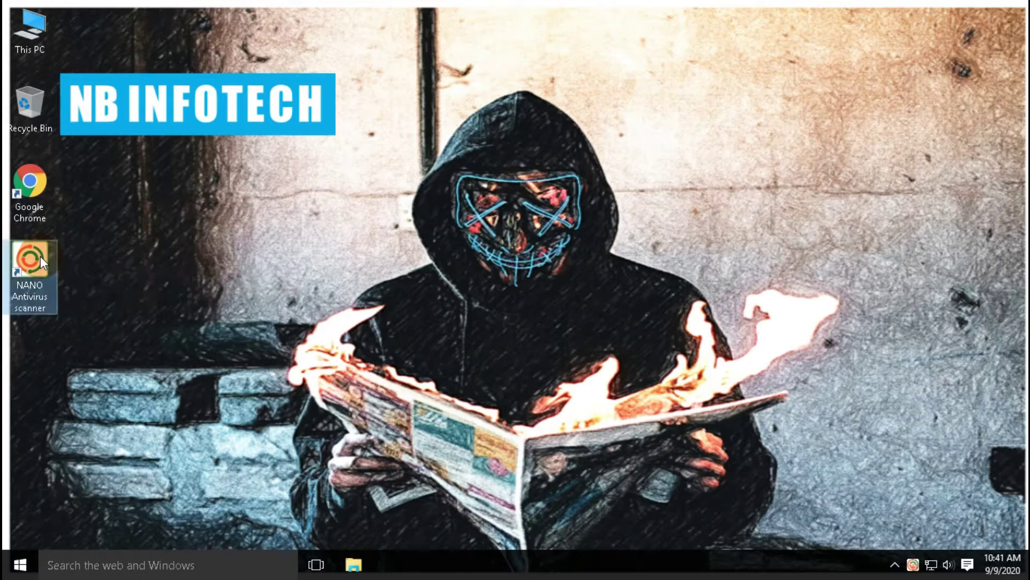
right_click(40, 256)
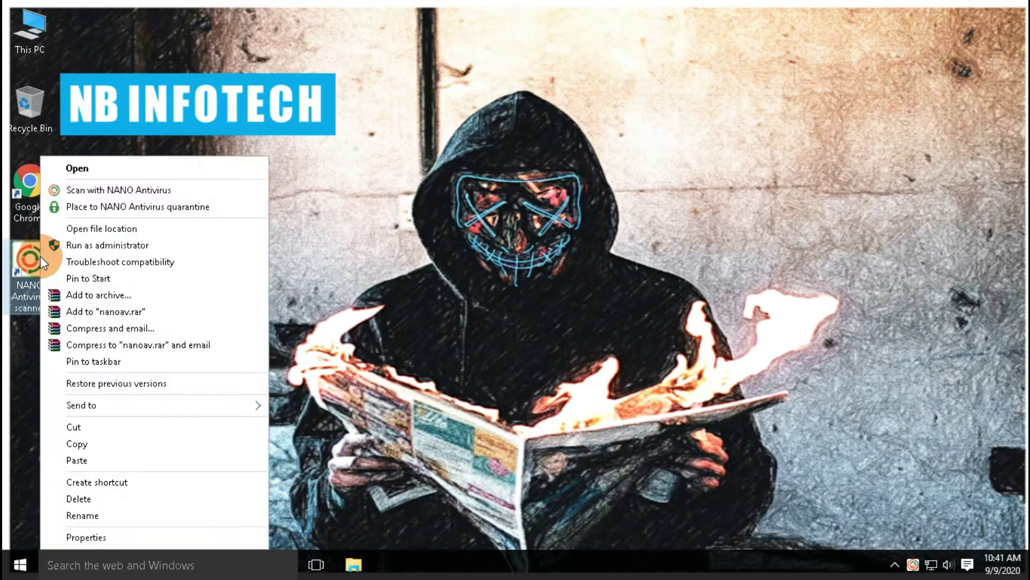
click(87, 163)
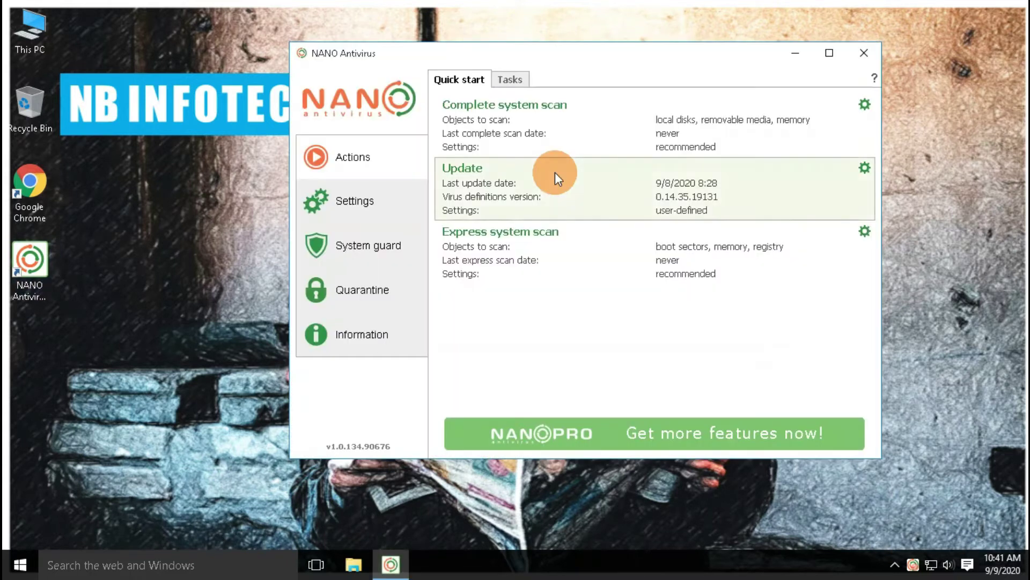
drag(575, 60, 541, 52)
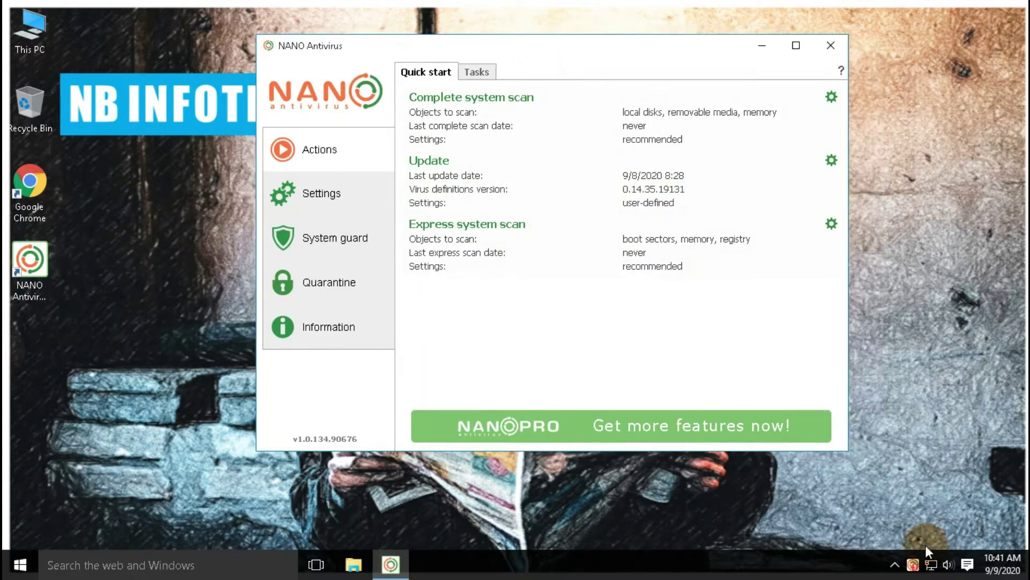
- Enable the NANO Antivirus system guard and close the main antivirus window
right_click(913, 563)
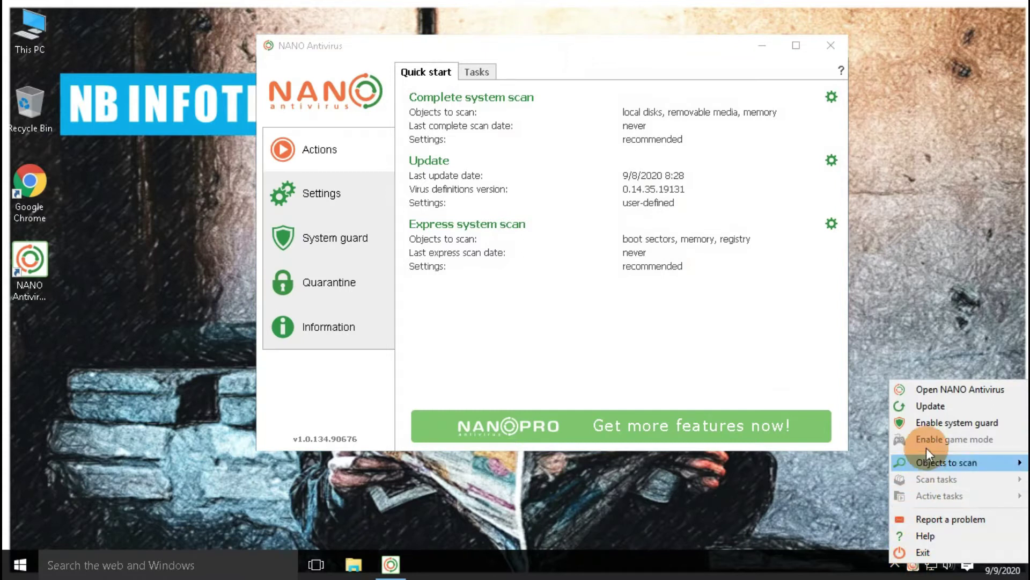
click(930, 427)
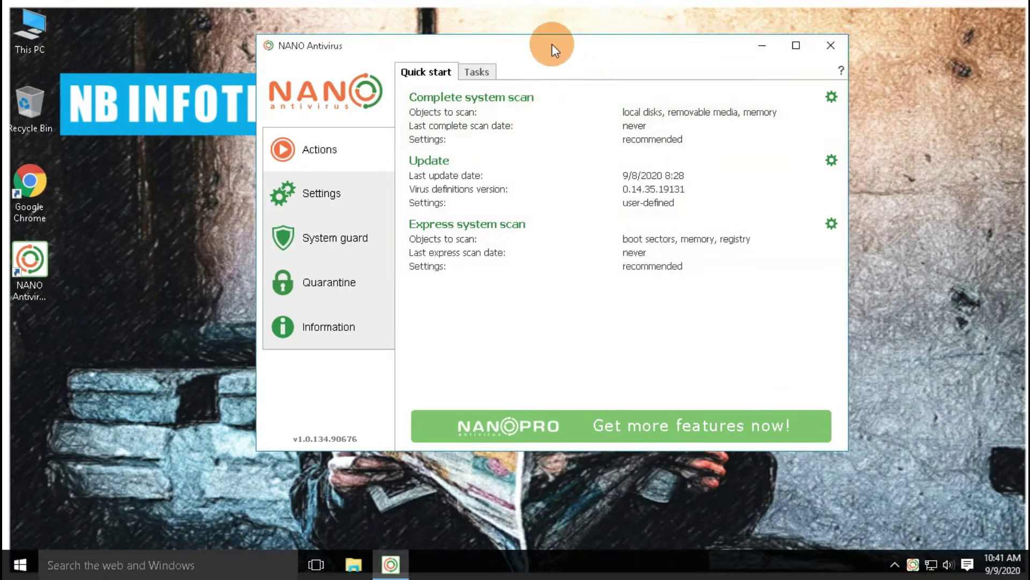
click(831, 46)
- Refresh the desktop, reopen the NANO Antivirus scanner and move its window aside
right_click(755, 183)
click(781, 231)
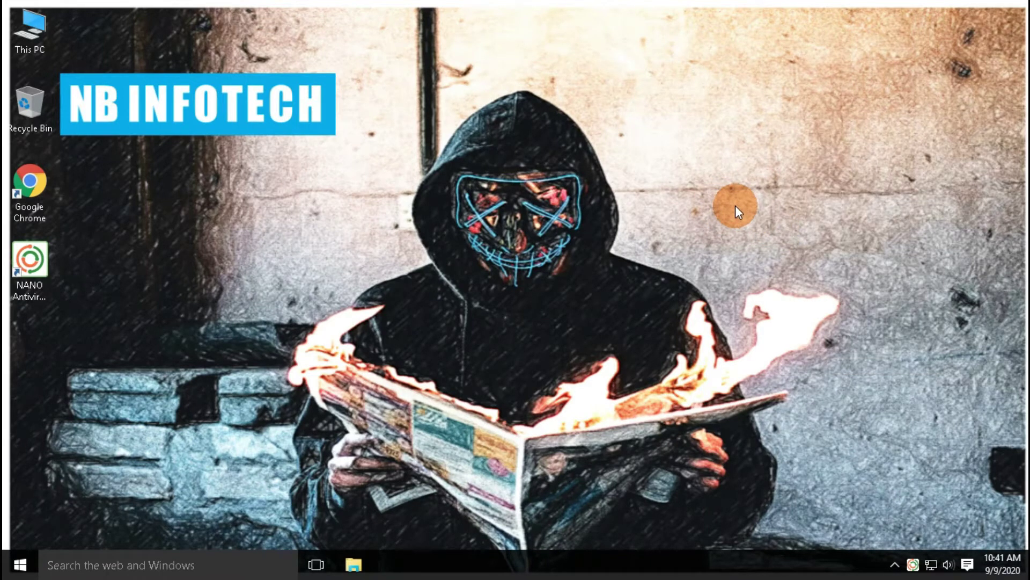
right_click(53, 253)
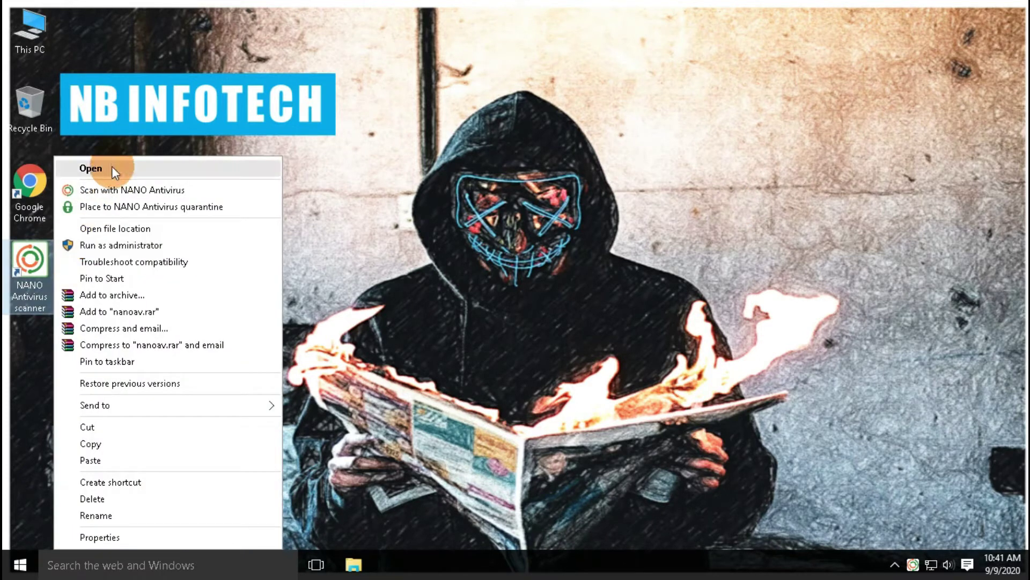
click(113, 168)
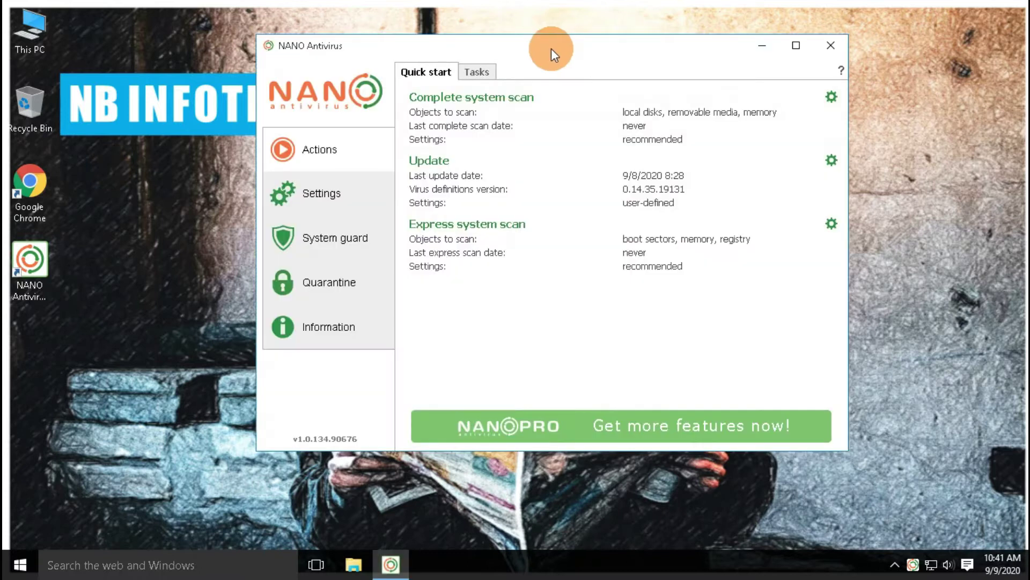
drag(552, 48, 394, 44)
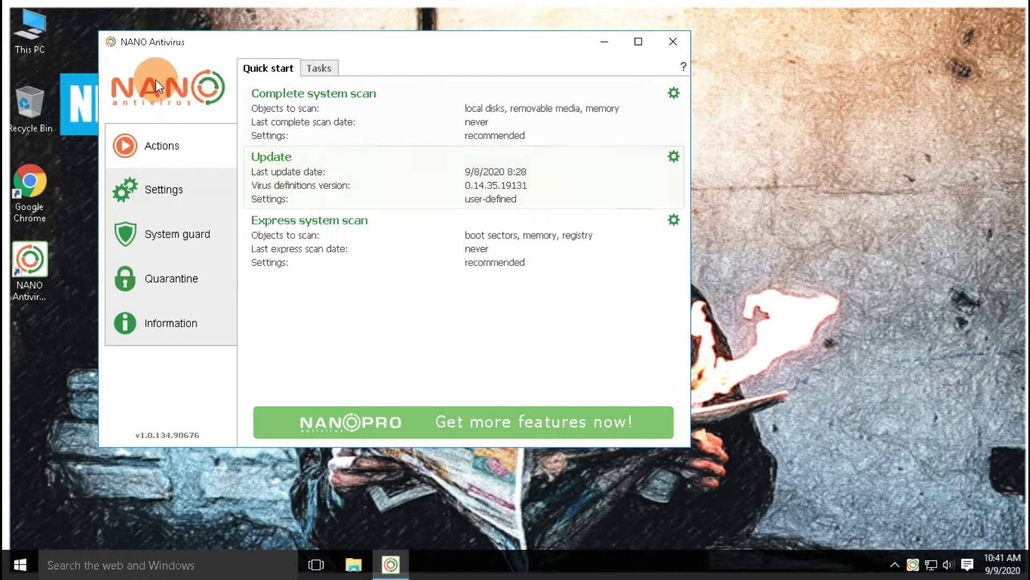
mouse_move(121, 44)
mouse_down()
mouse_move(188, 44)
mouse_move(137, 40)
mouse_up()
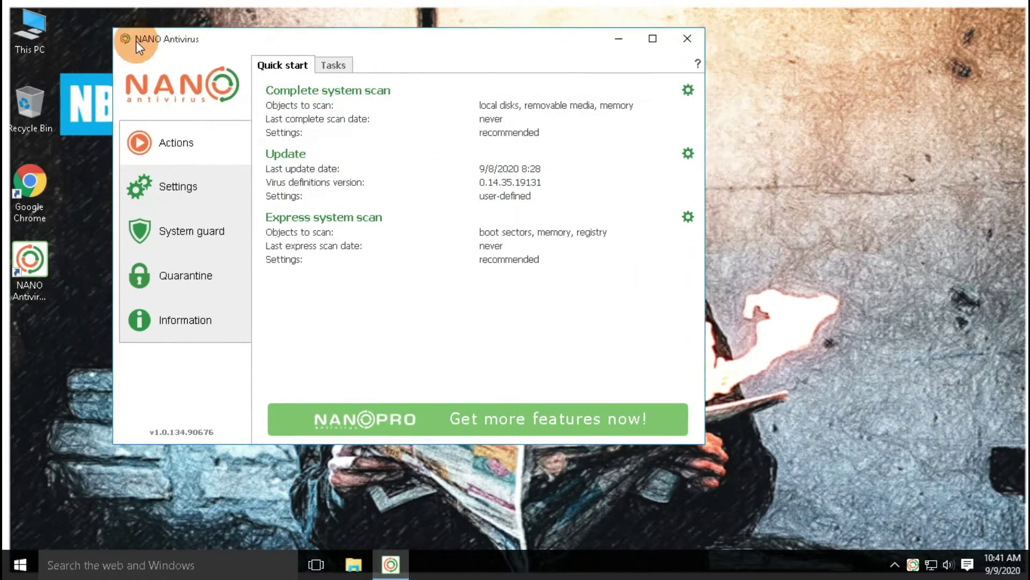
- Look through the Settings, System guard, Quarantine and Information sections and return to the Quick start actions
click(195, 189)
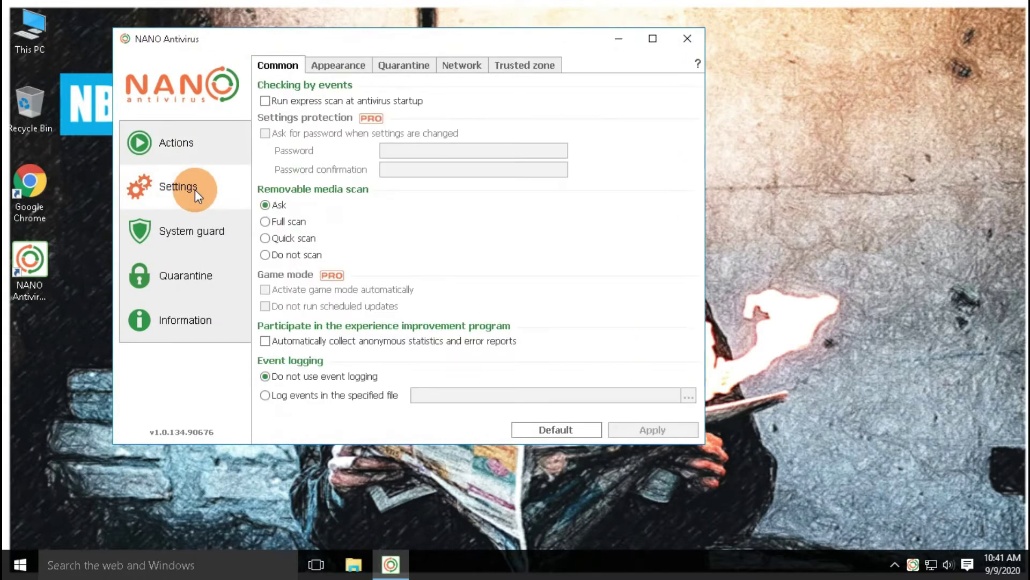
click(198, 234)
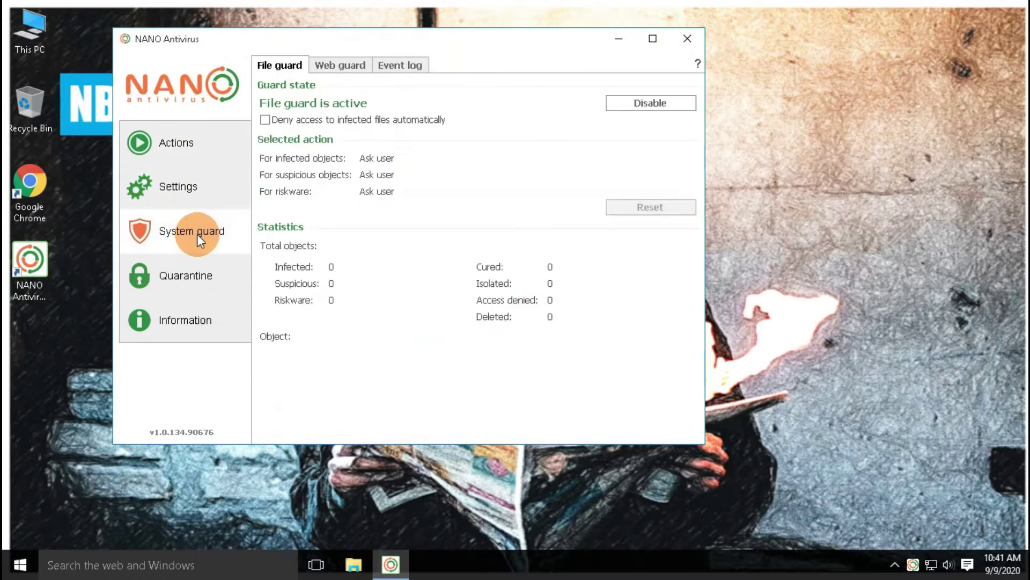
click(187, 282)
click(188, 322)
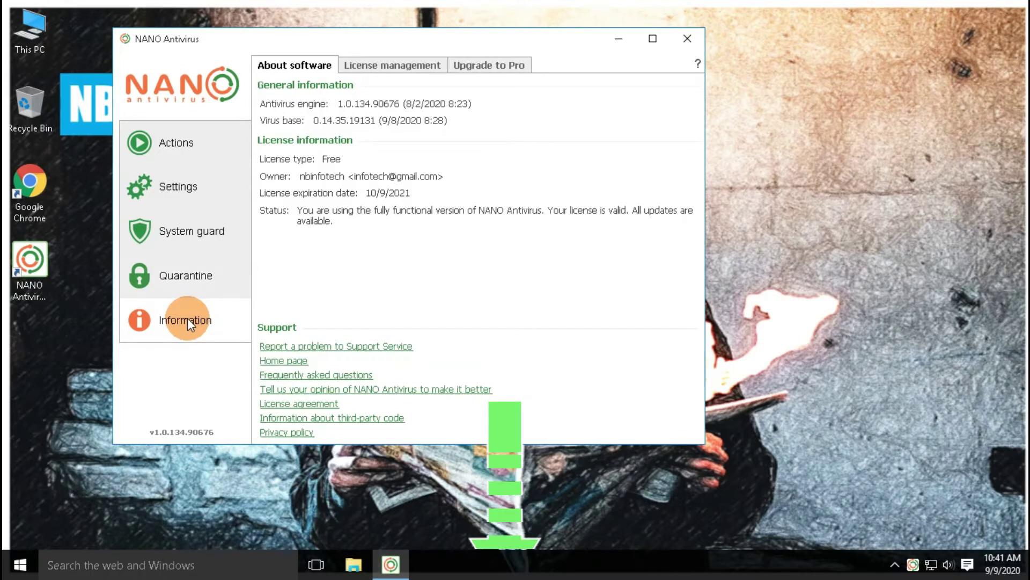
click(178, 152)
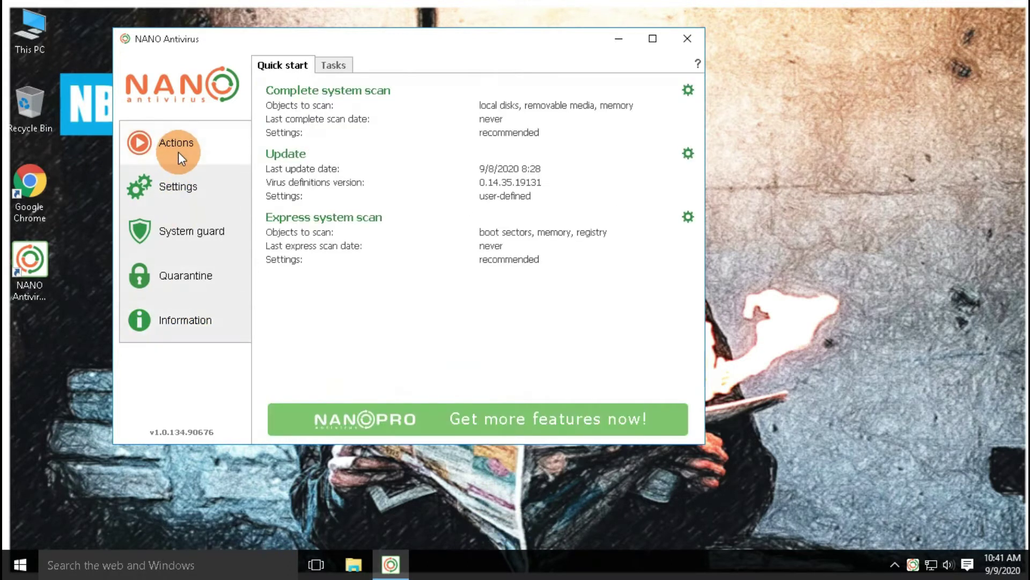
click(295, 65)
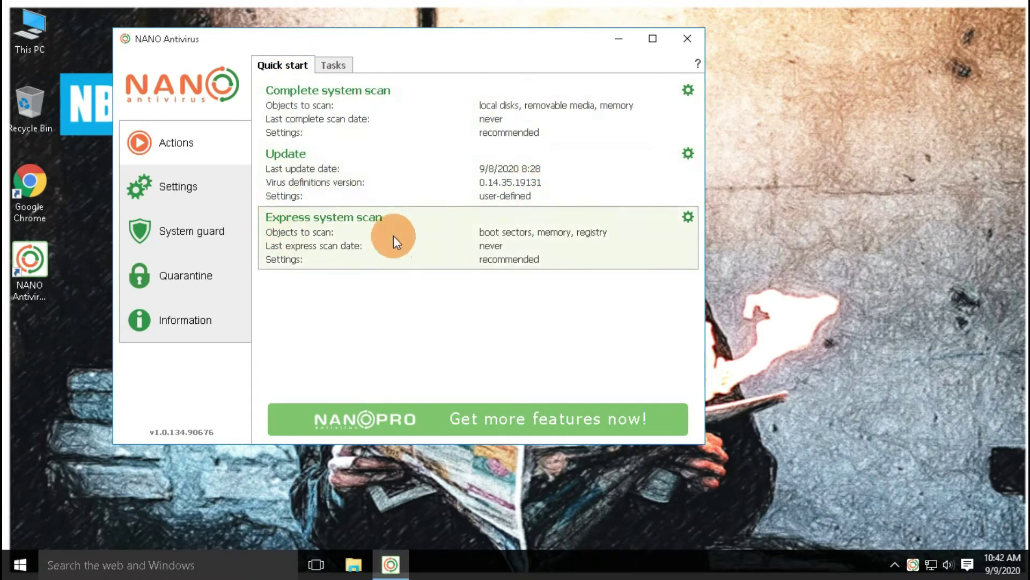
- View the NANO Antivirus update task and clear the scan tasks history
click(336, 66)
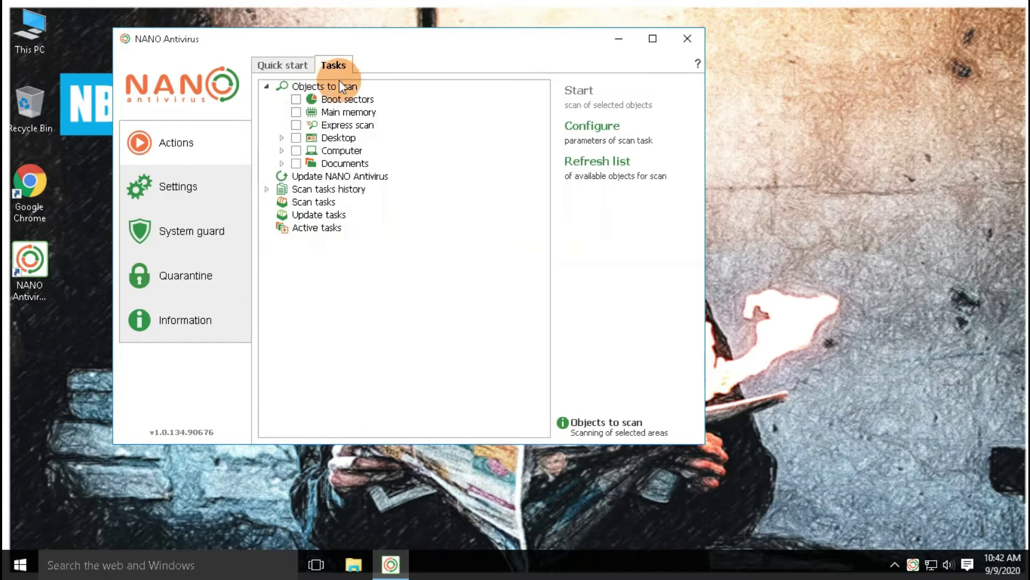
click(340, 176)
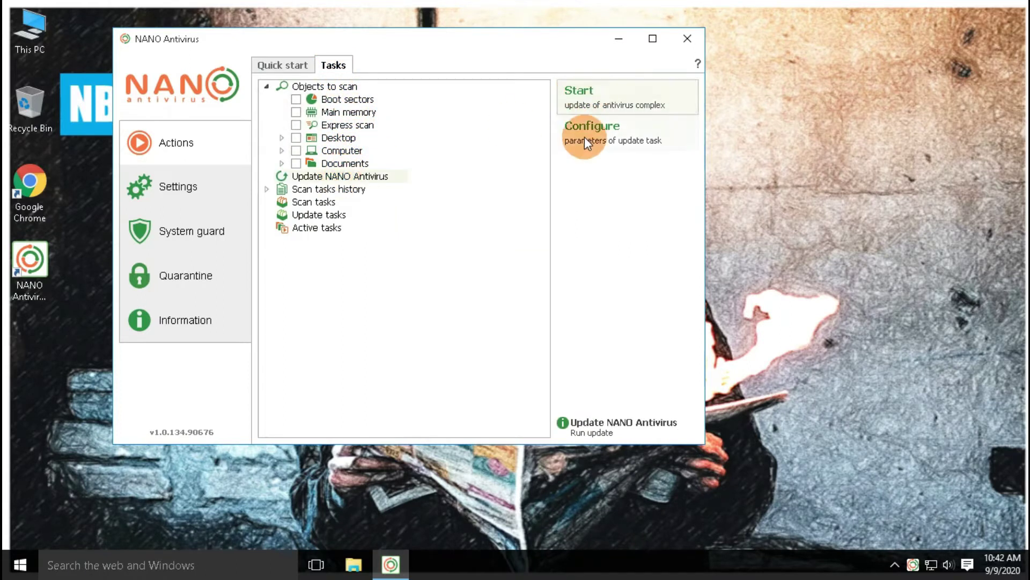
click(322, 190)
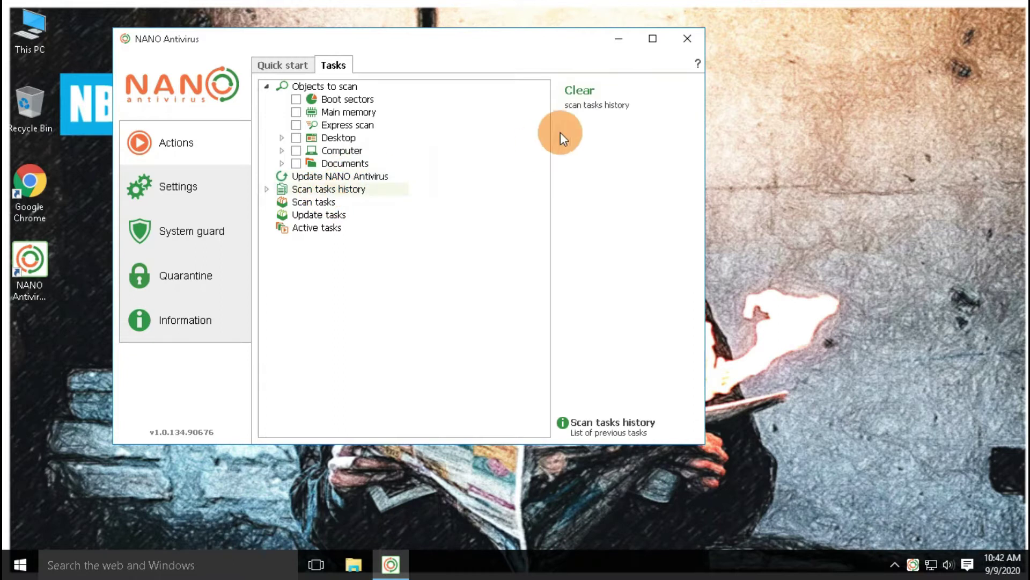
click(577, 99)
- Look over the scan tasks, update tasks and active tasks entries
click(322, 202)
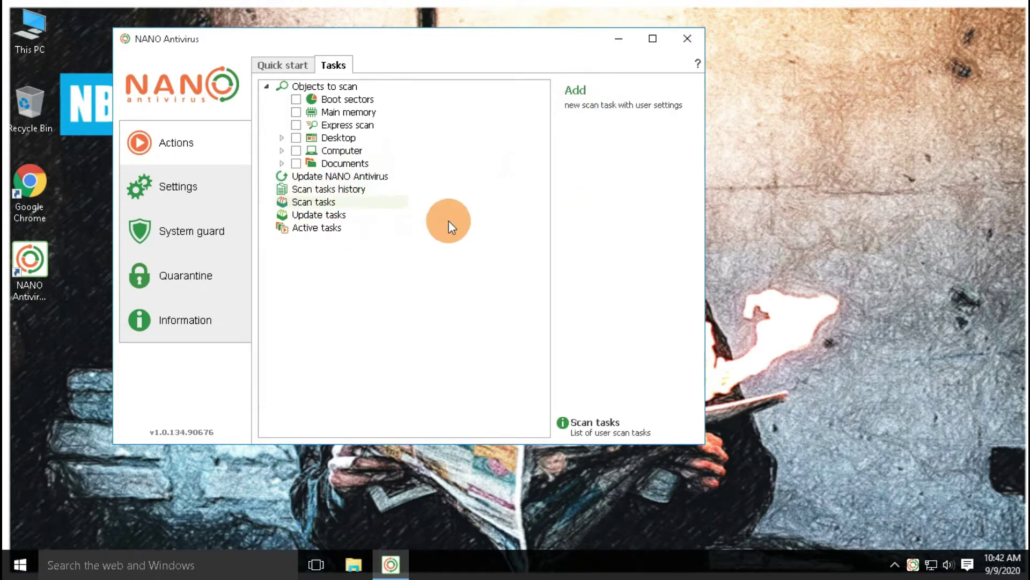
click(327, 214)
click(319, 228)
- Review the scan modes and threat actions in the settings for Objects to scan, leaving the dialog without saving
click(328, 88)
click(572, 140)
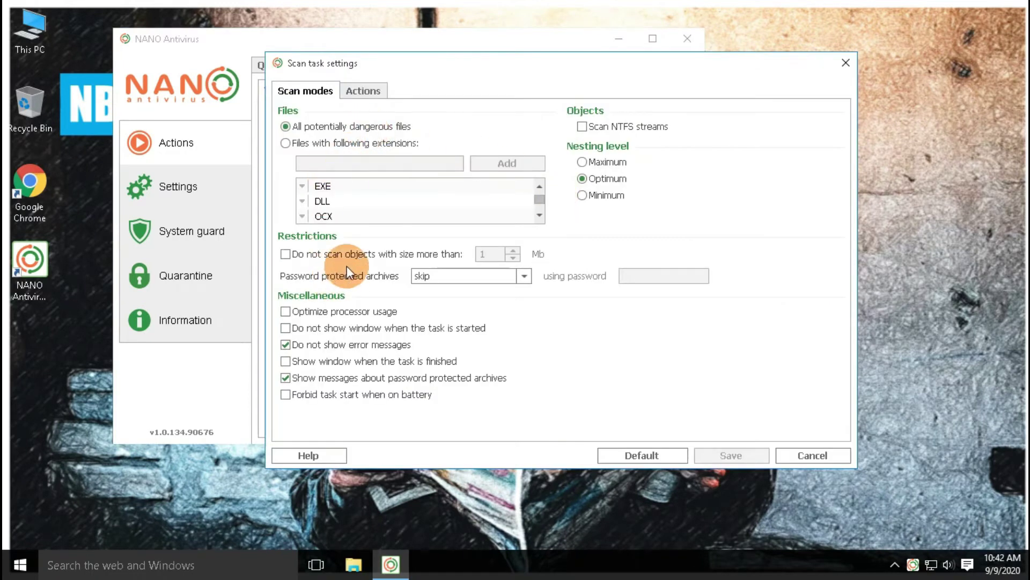
click(820, 456)
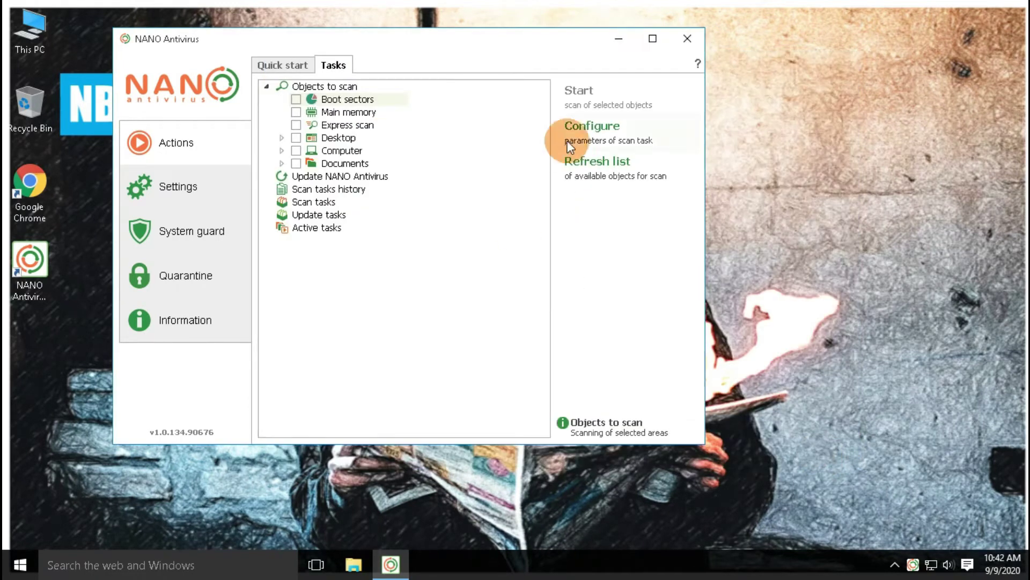
click(603, 138)
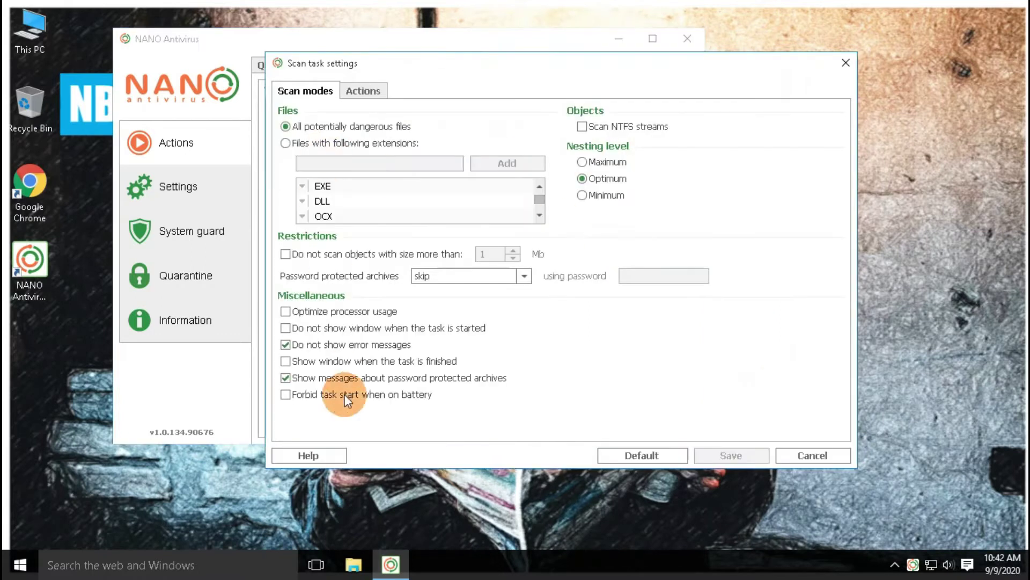
click(364, 90)
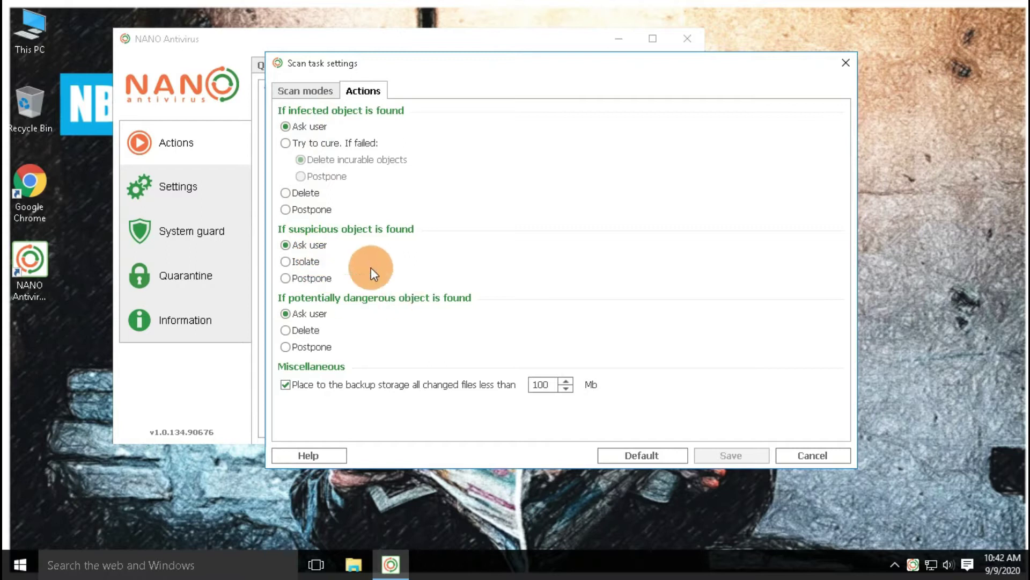
click(307, 92)
click(814, 455)
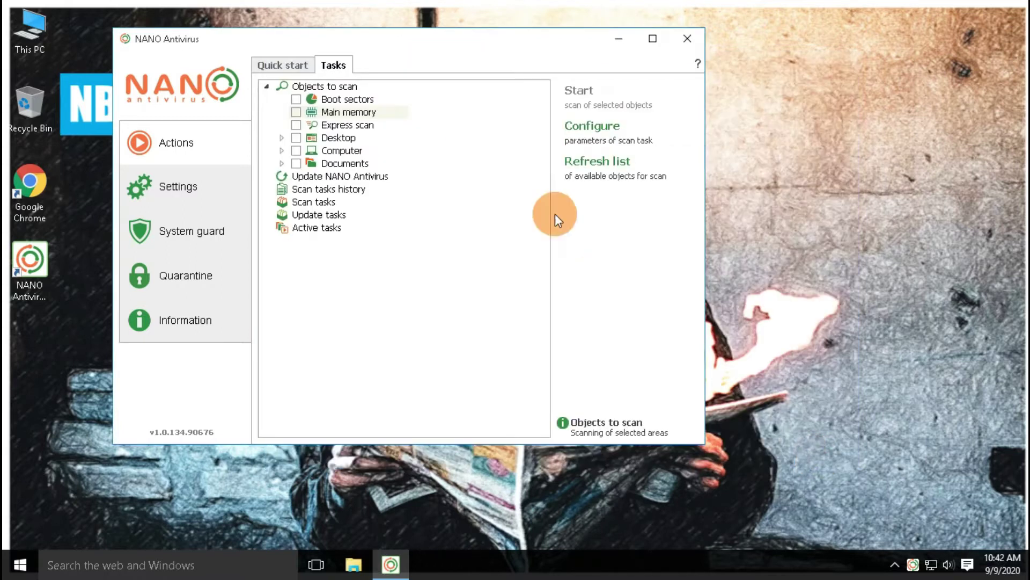
- Run a complete system scan, check its objects and statistics, and close the scan report
click(290, 64)
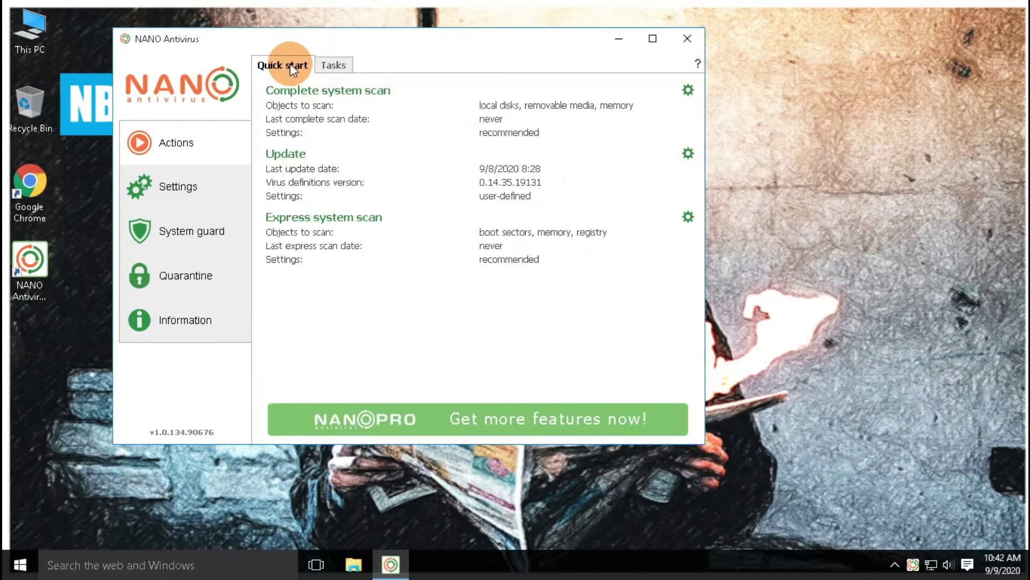
click(330, 106)
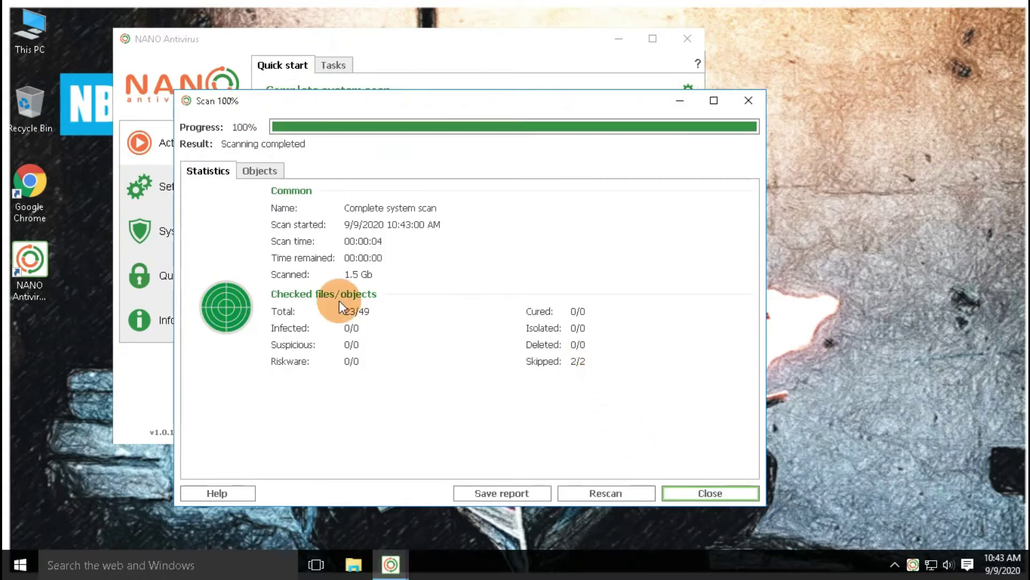
click(256, 172)
click(206, 172)
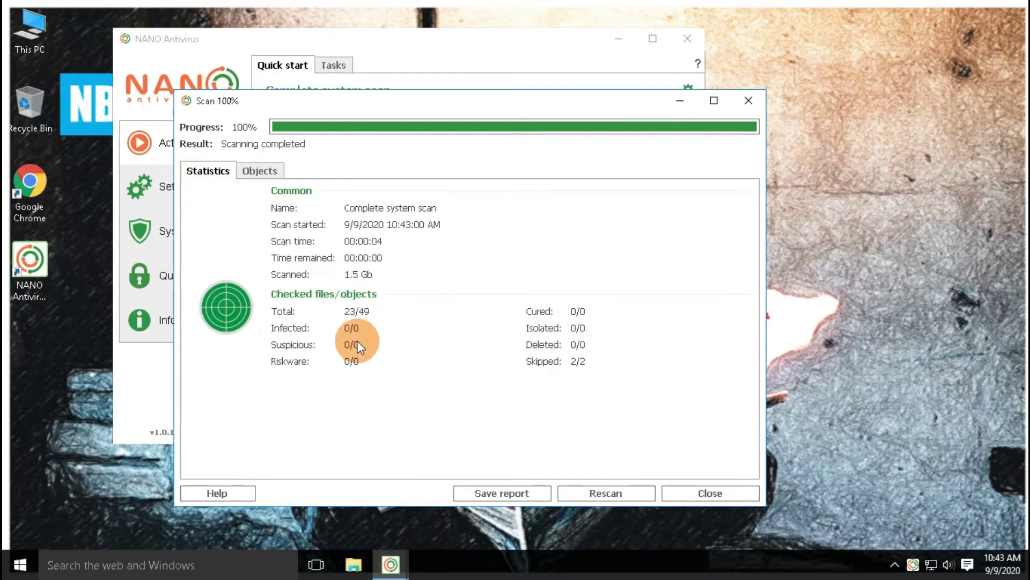
click(733, 492)
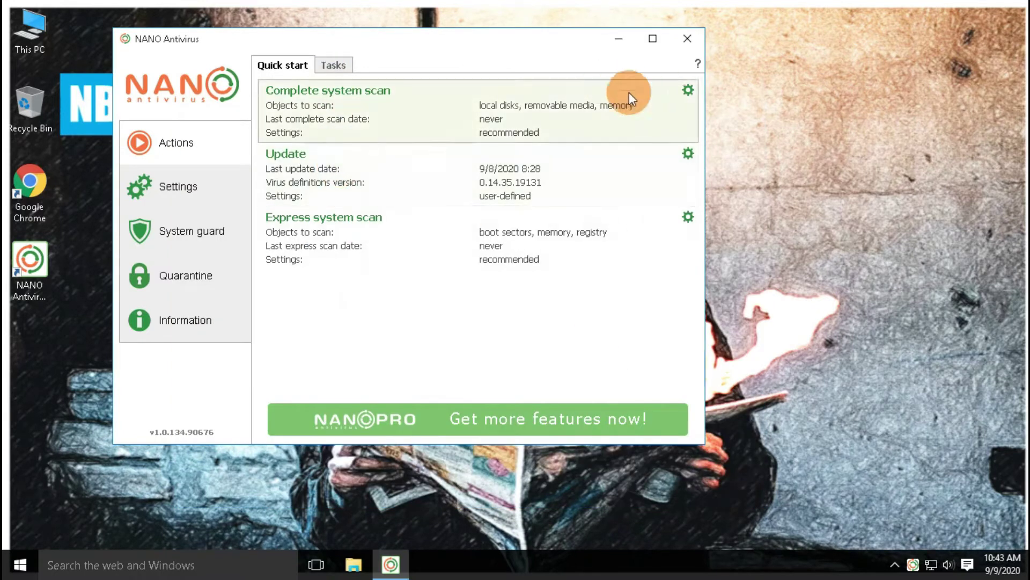
- Review the scan modes, file selection and threat actions configured for the complete system scan, leaving without saving
click(689, 91)
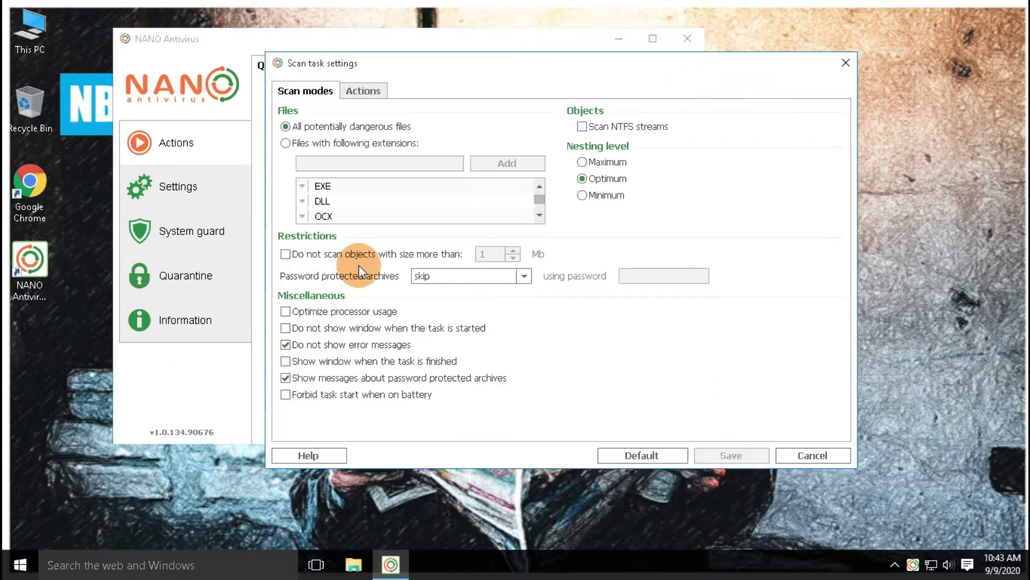
click(350, 92)
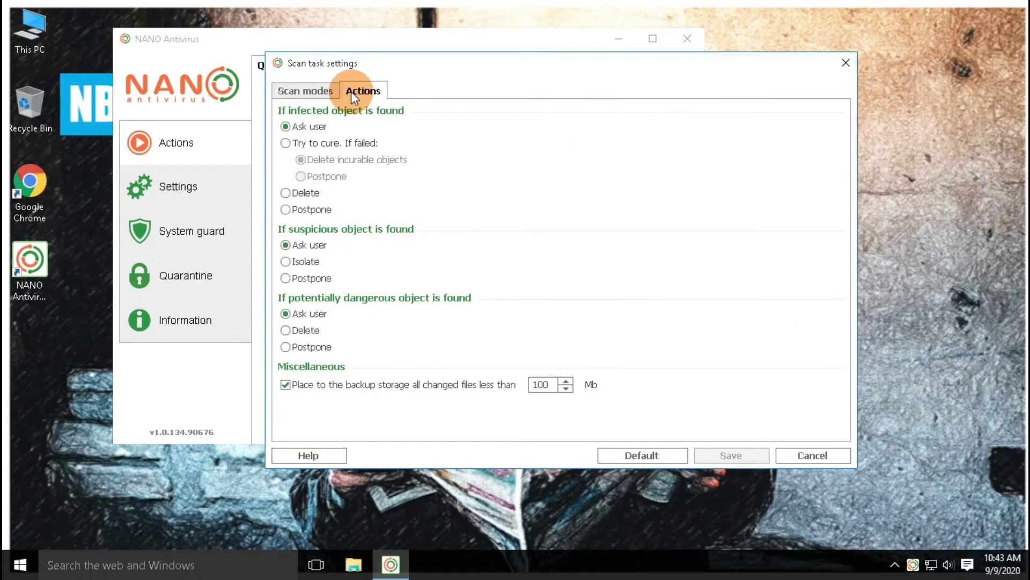
click(306, 93)
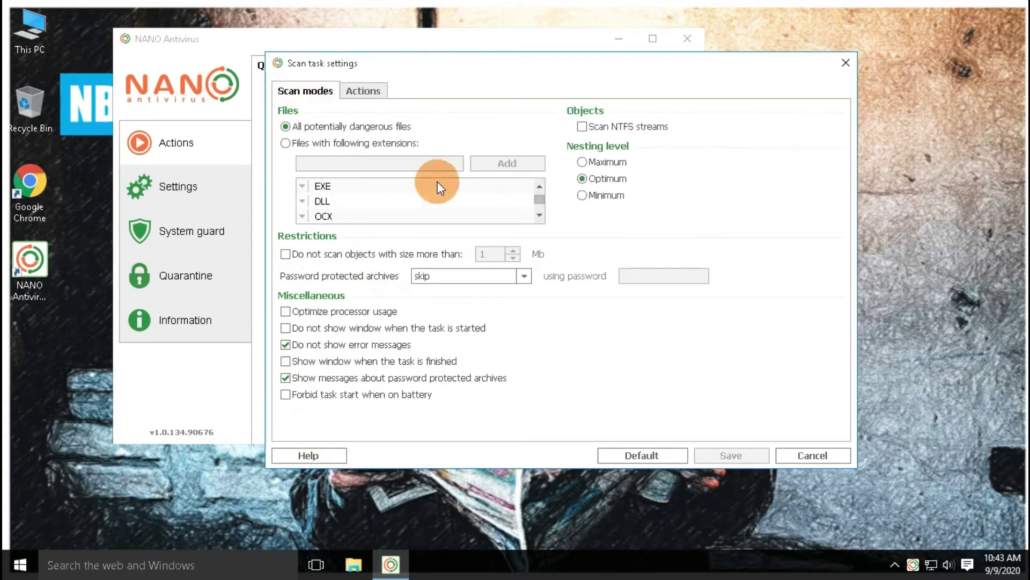
click(342, 144)
click(327, 127)
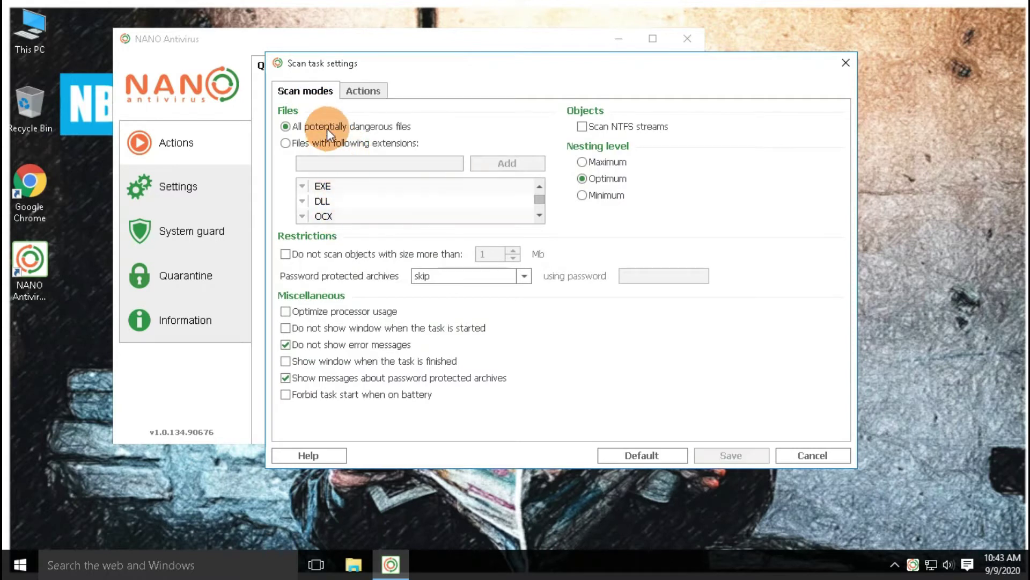
click(798, 455)
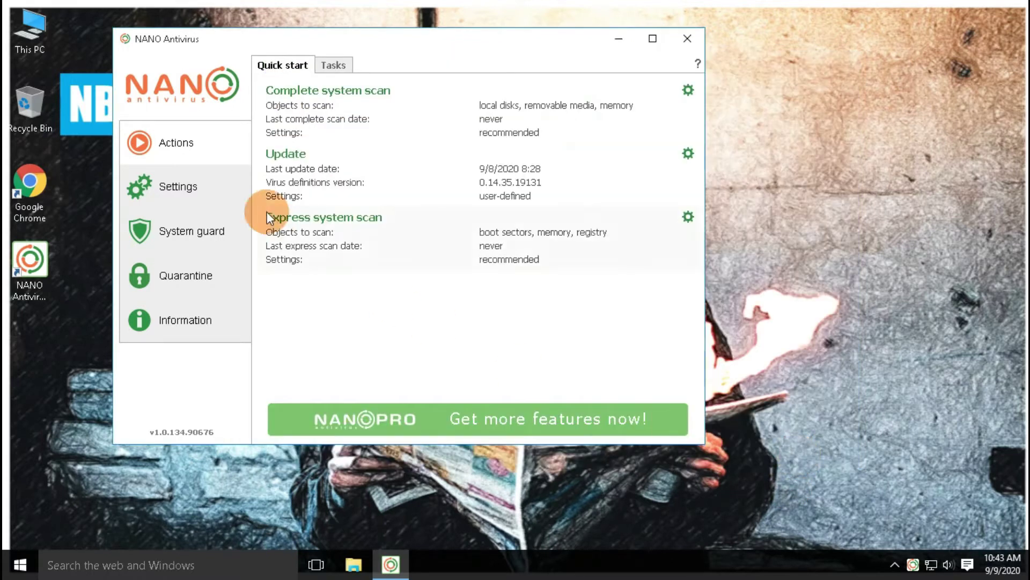
- Review the update source and schedule options in the Update task settings, leaving the dialog without saving
click(688, 154)
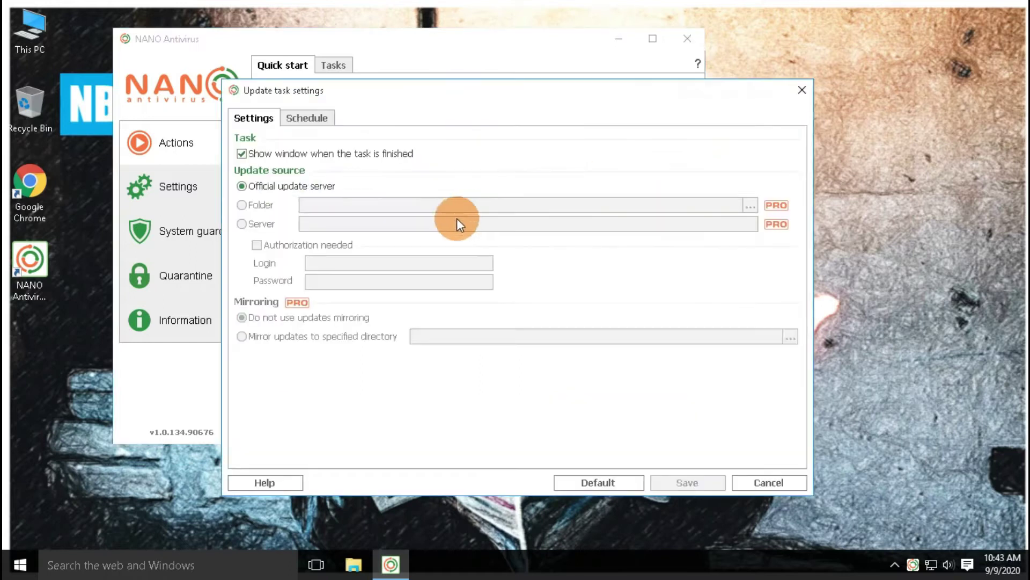
click(320, 116)
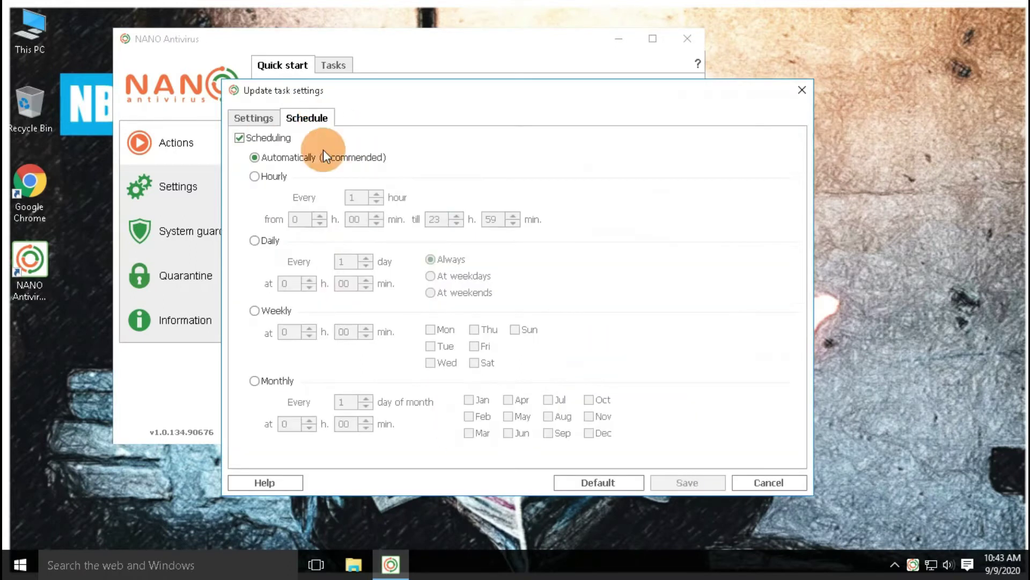
click(768, 482)
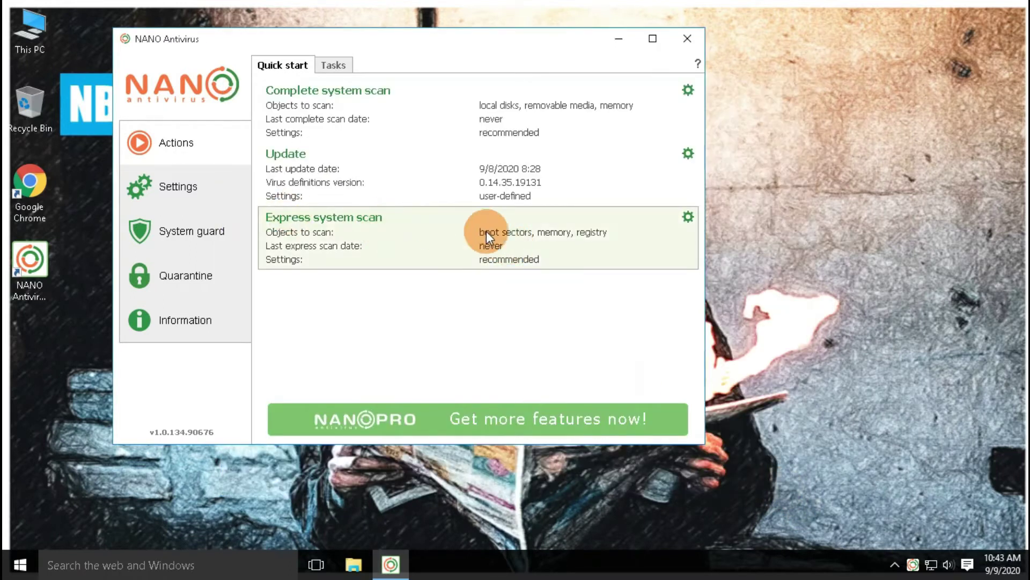
- Review the scan modes and threat actions configured for the express system scan, leaving without saving
click(688, 217)
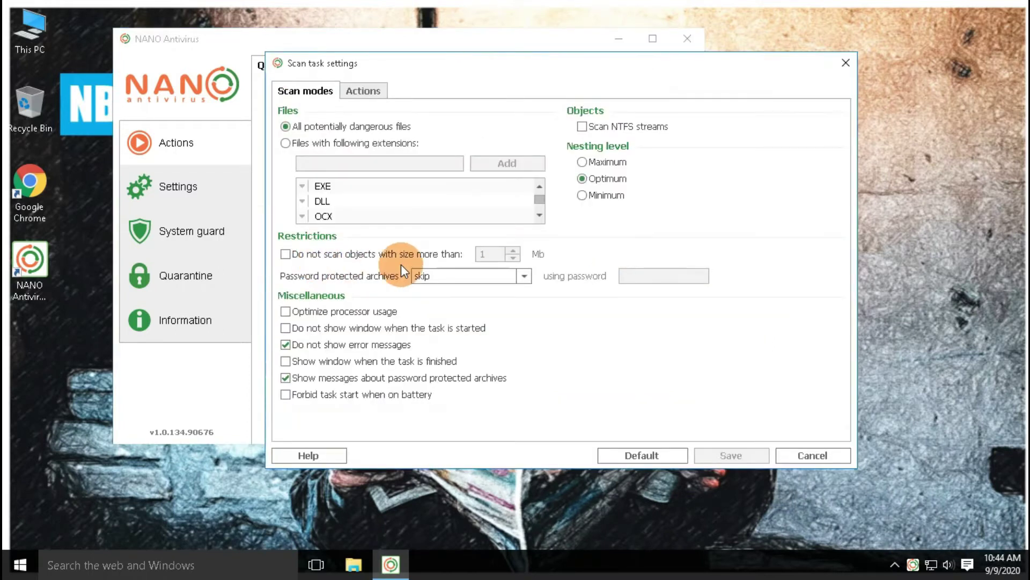
click(361, 90)
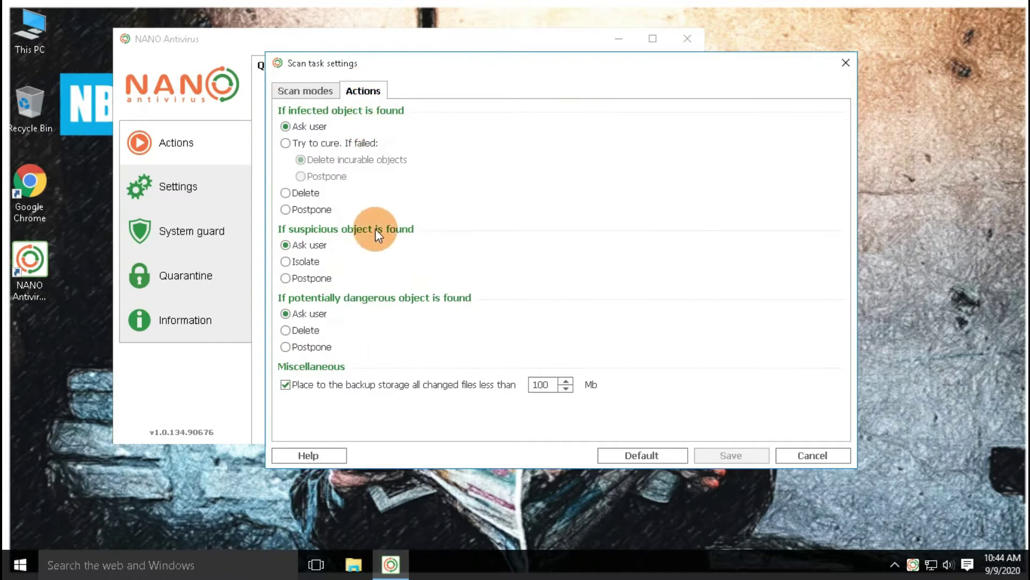
click(793, 455)
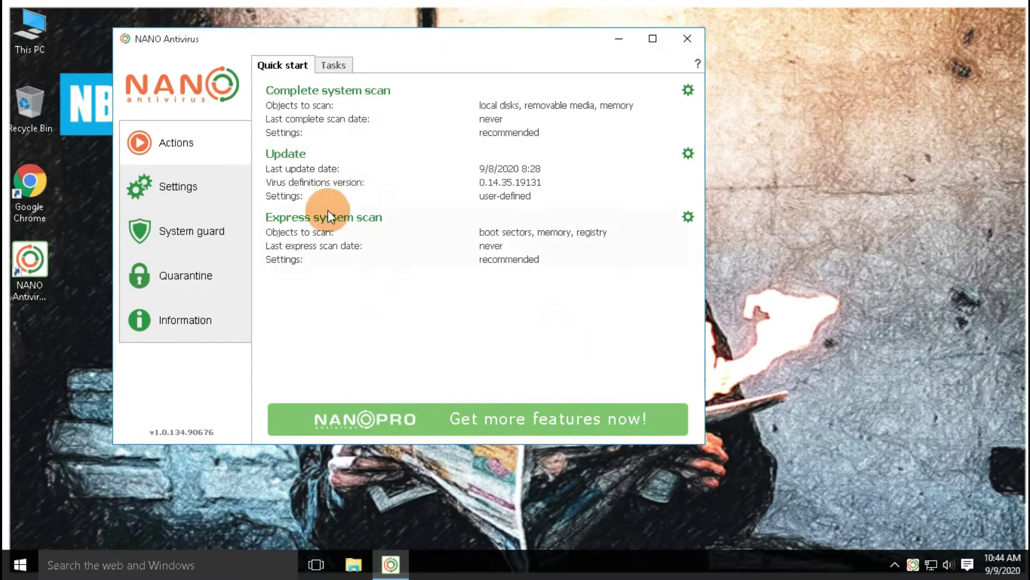
- Look over the common and appearance settings, keep the language as English, and set sound notifications to Disabled
click(166, 185)
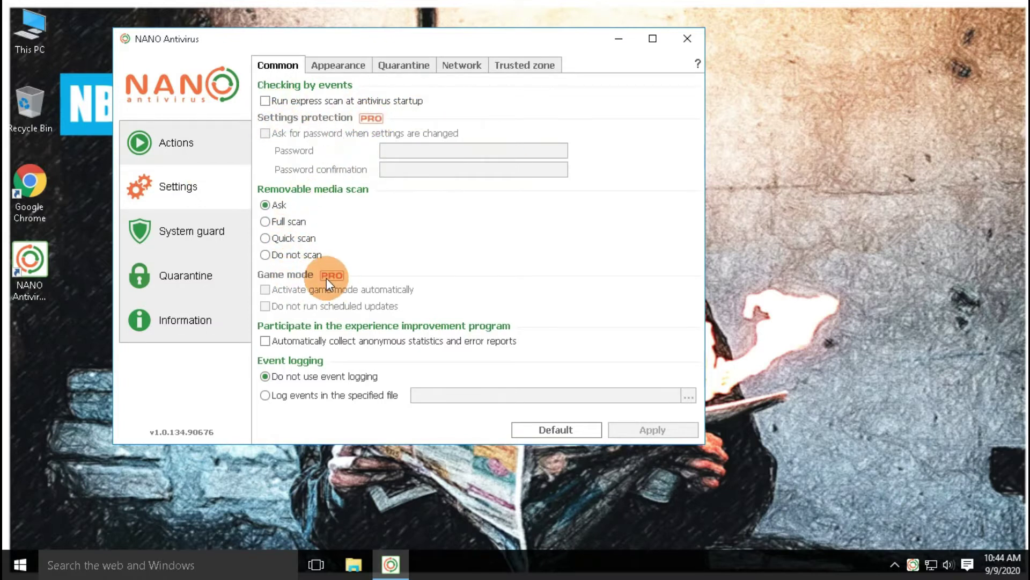
click(338, 65)
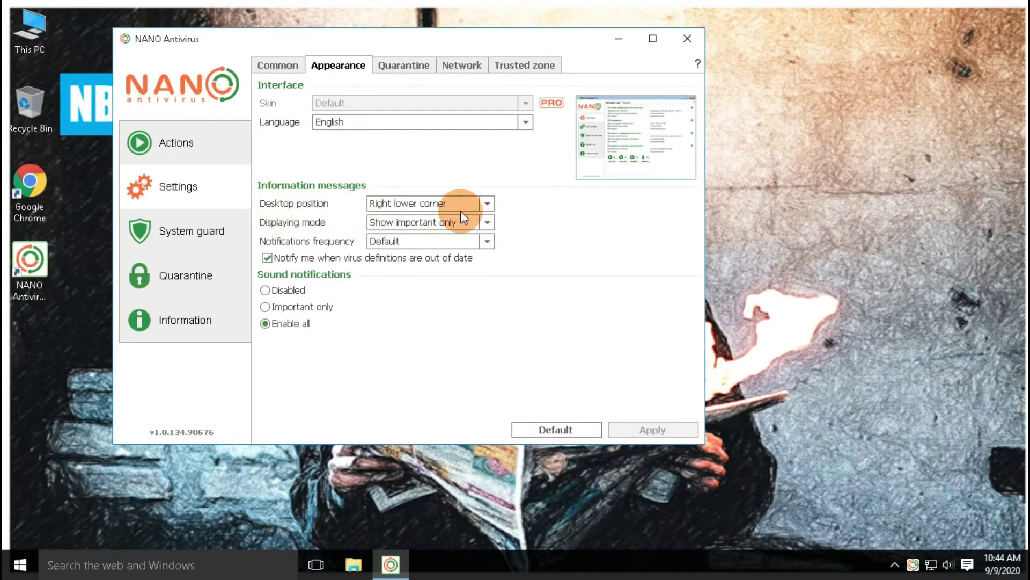
click(433, 129)
click(344, 141)
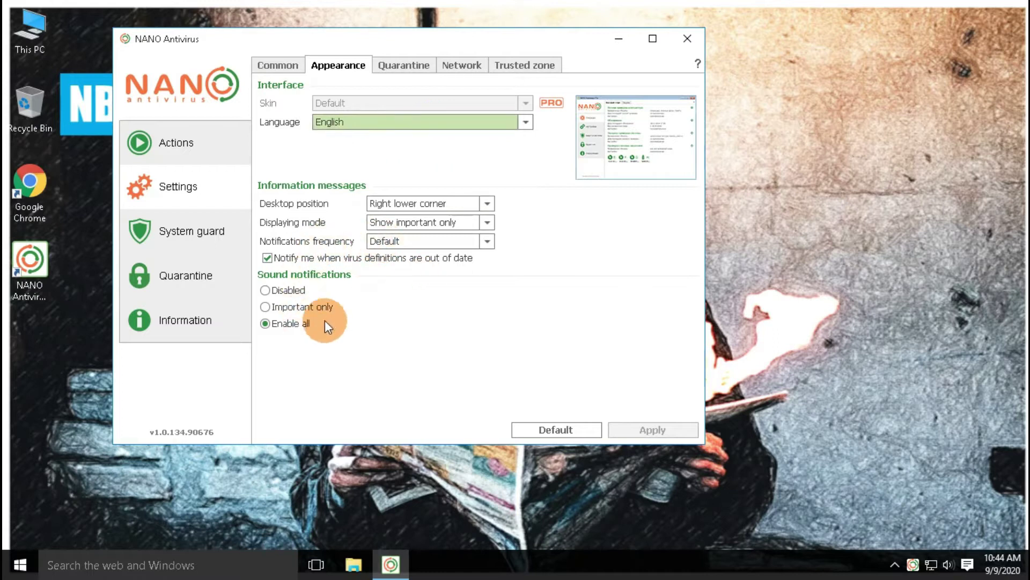
click(288, 294)
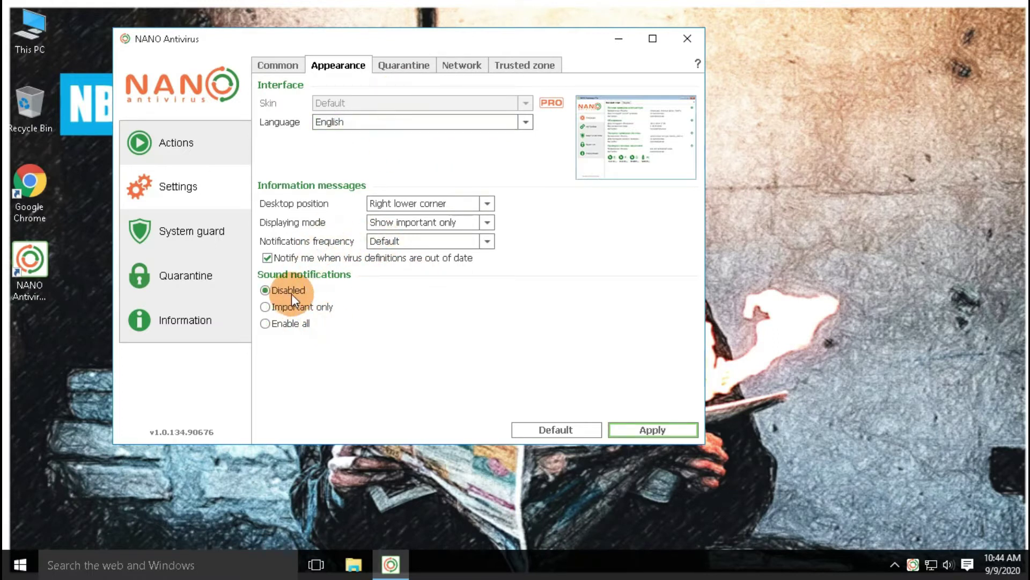
- Review the quarantine settings and the network settings, including the option to use a proxy server
click(403, 65)
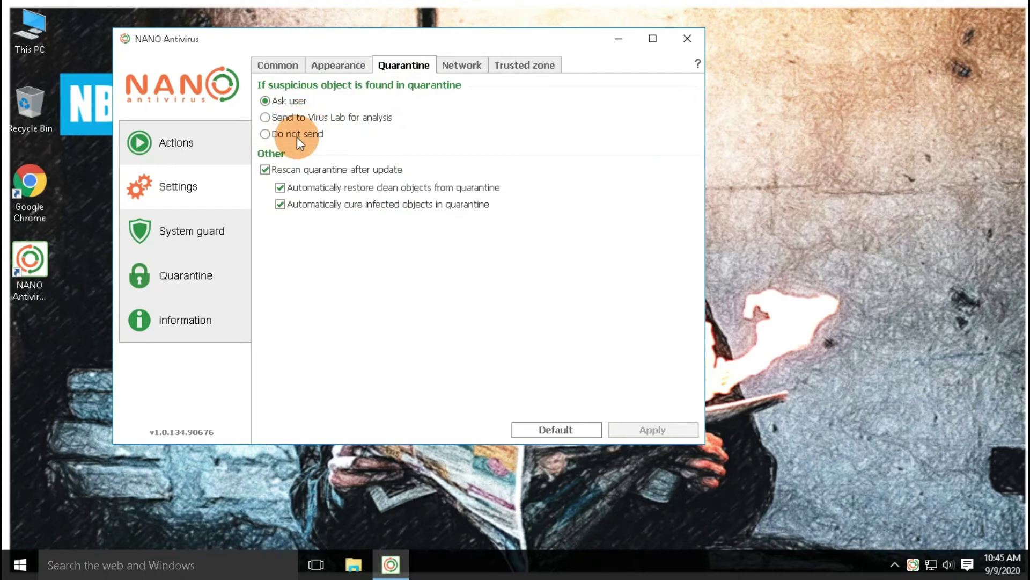
click(455, 63)
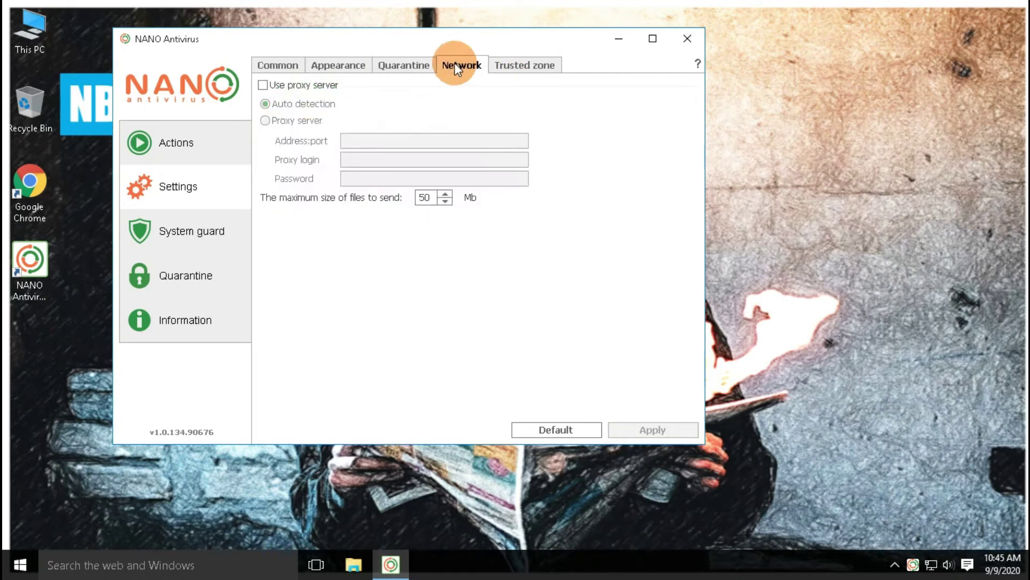
click(306, 88)
click(306, 88)
- Examine how files and folders are added to the trusted zone, cancelling without adding an object
click(504, 60)
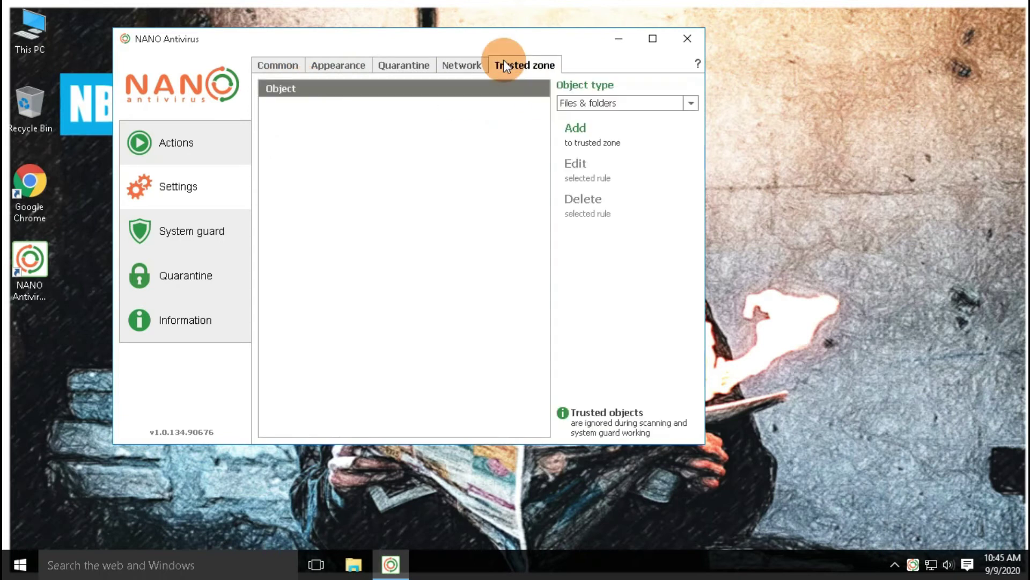
click(631, 105)
click(623, 123)
click(576, 128)
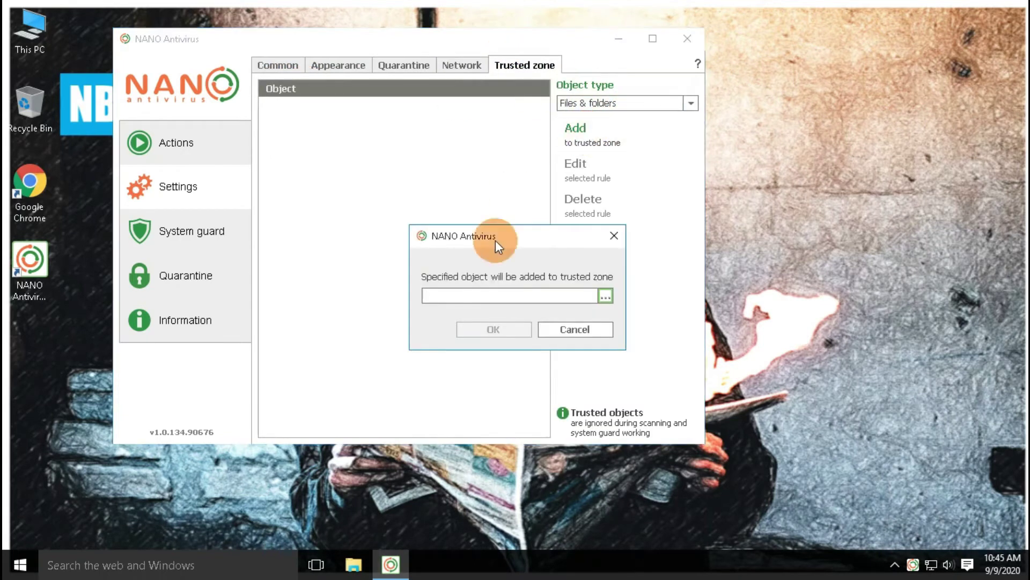
click(605, 296)
click(575, 329)
- Examine the list of running processes offered for the trusted zone, cancelling without adding one
click(631, 103)
click(593, 135)
click(592, 133)
click(608, 282)
click(690, 285)
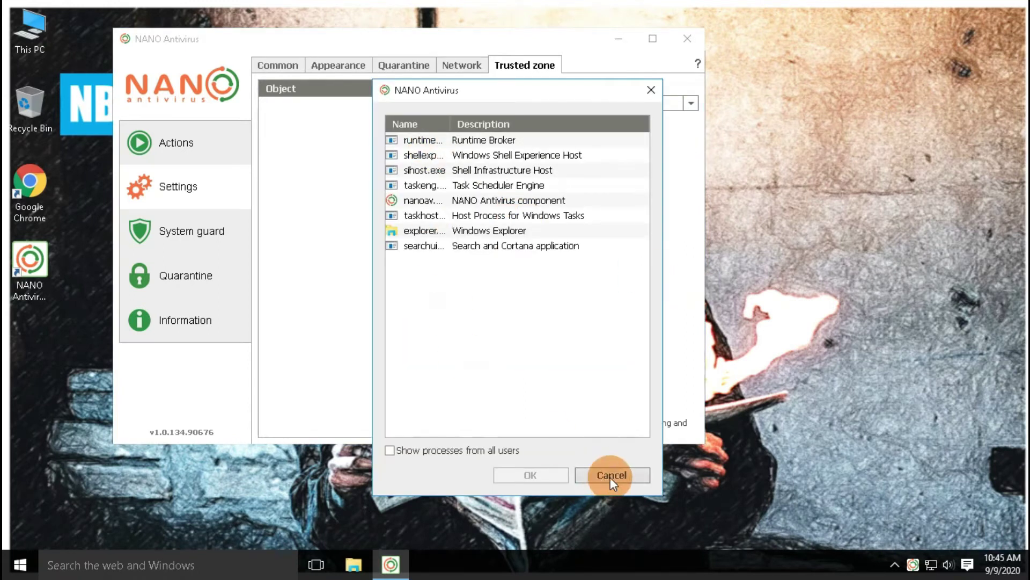
click(610, 477)
click(607, 279)
key(Escape)
key(Escape)
key(Down)
click(591, 137)
text(www.google.com)
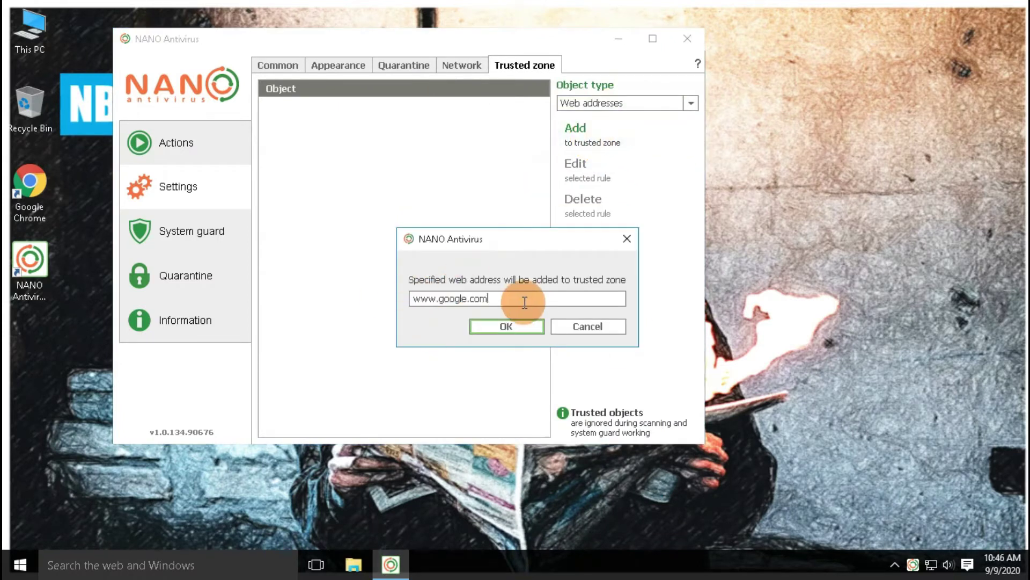
click(596, 329)
click(272, 66)
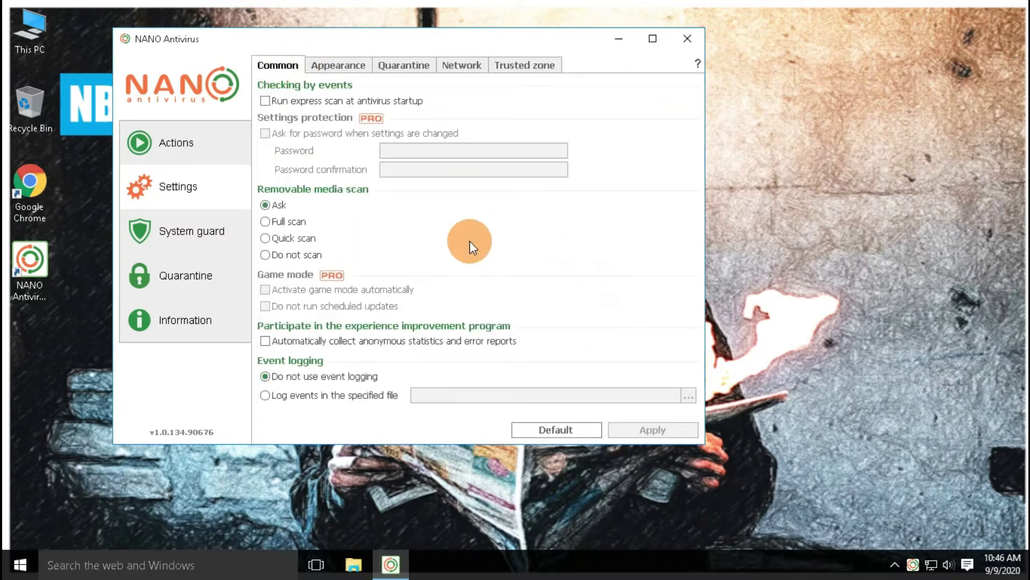
- Disable the system's file guard and enable it again
click(180, 230)
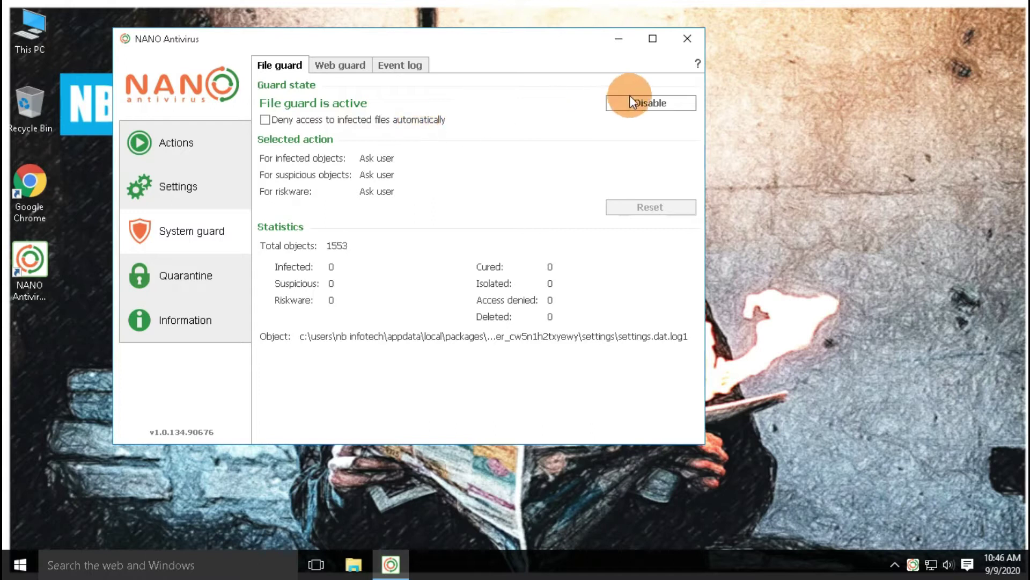
click(641, 104)
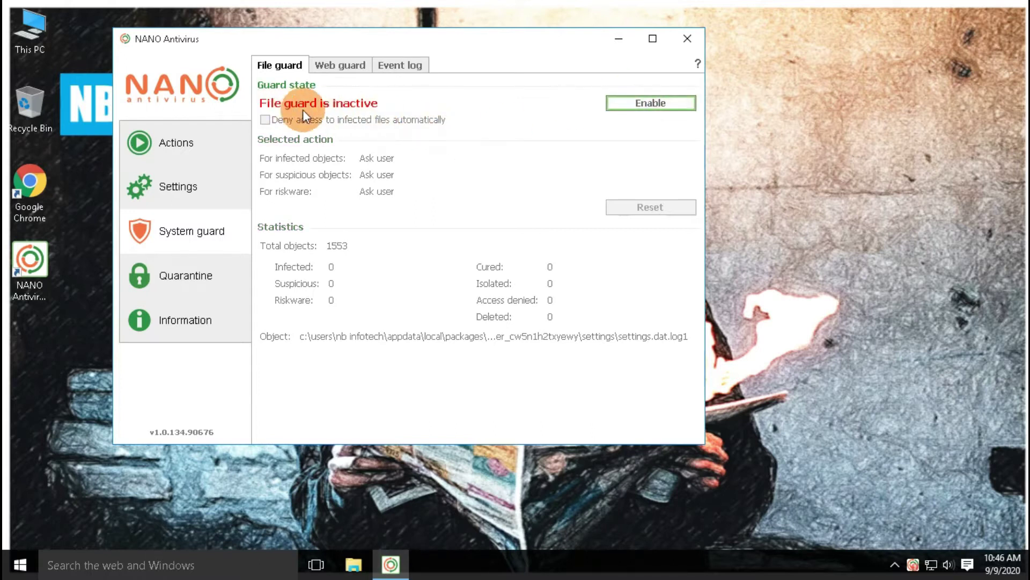
click(645, 105)
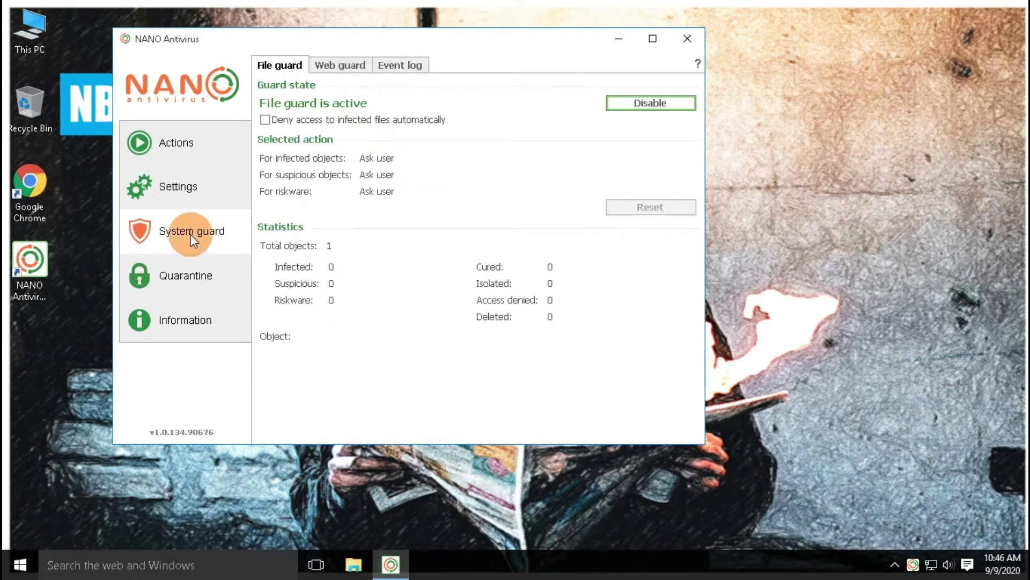
- Review the web guard state and advanced settings and the guard event log, returning to the file guard
click(337, 65)
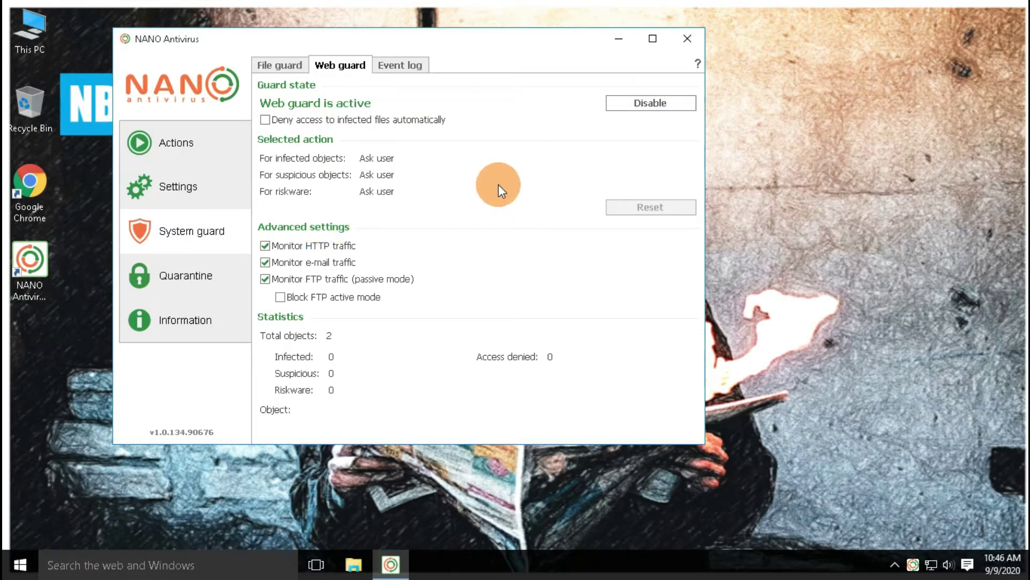
click(391, 69)
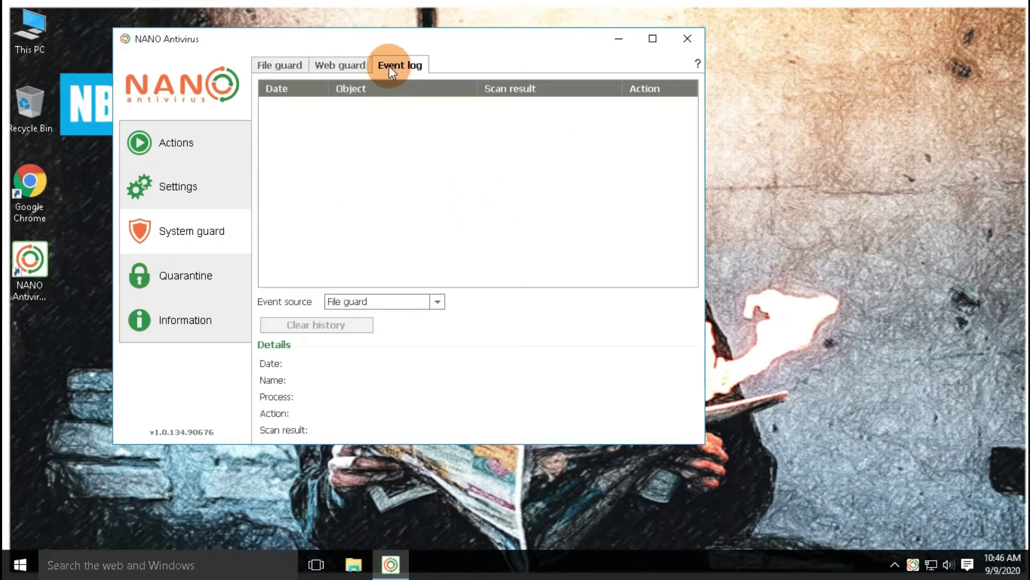
click(349, 67)
click(285, 65)
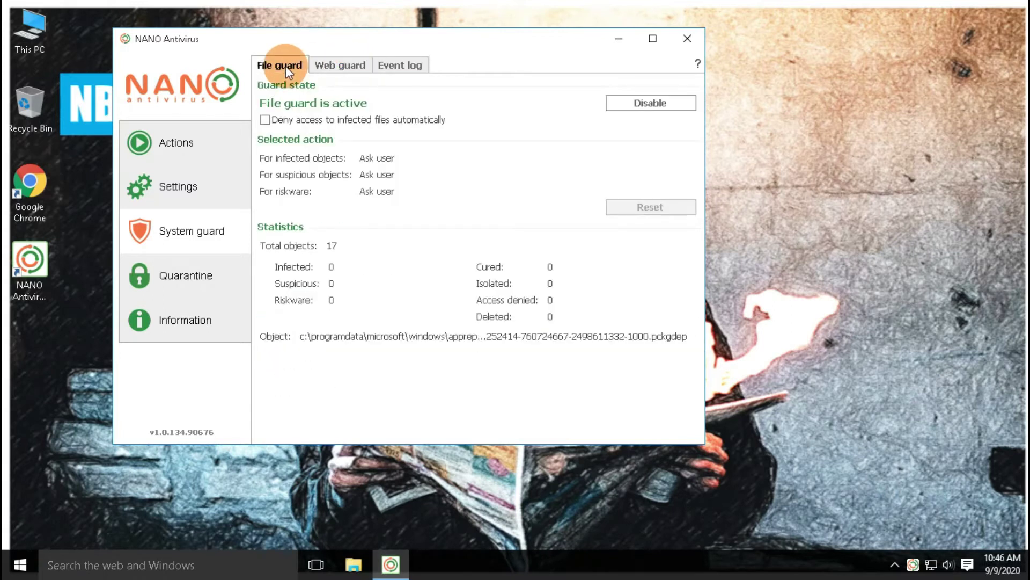
- Look over the quarantine objects, backup storage and false positives lists
click(169, 281)
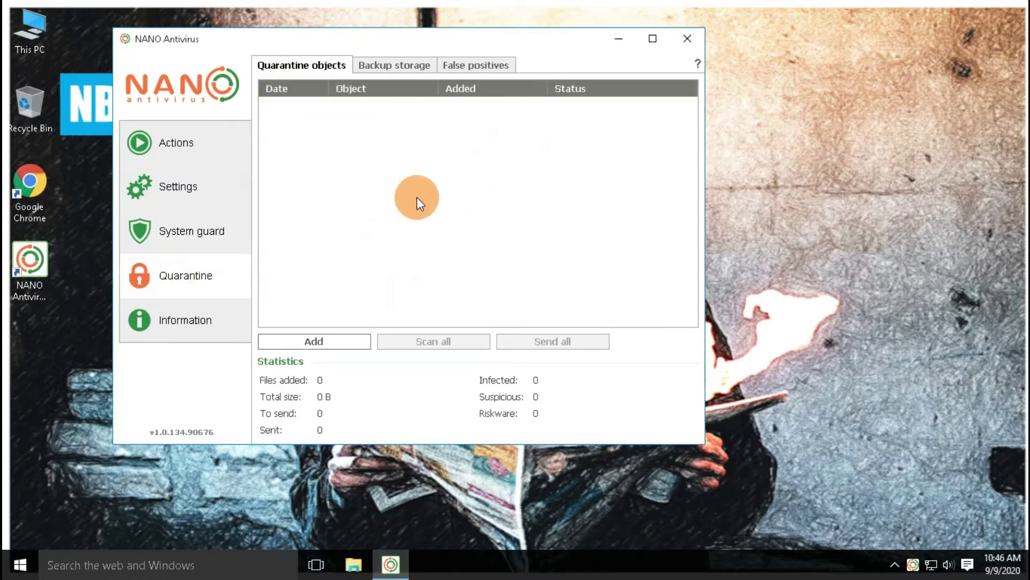
click(389, 66)
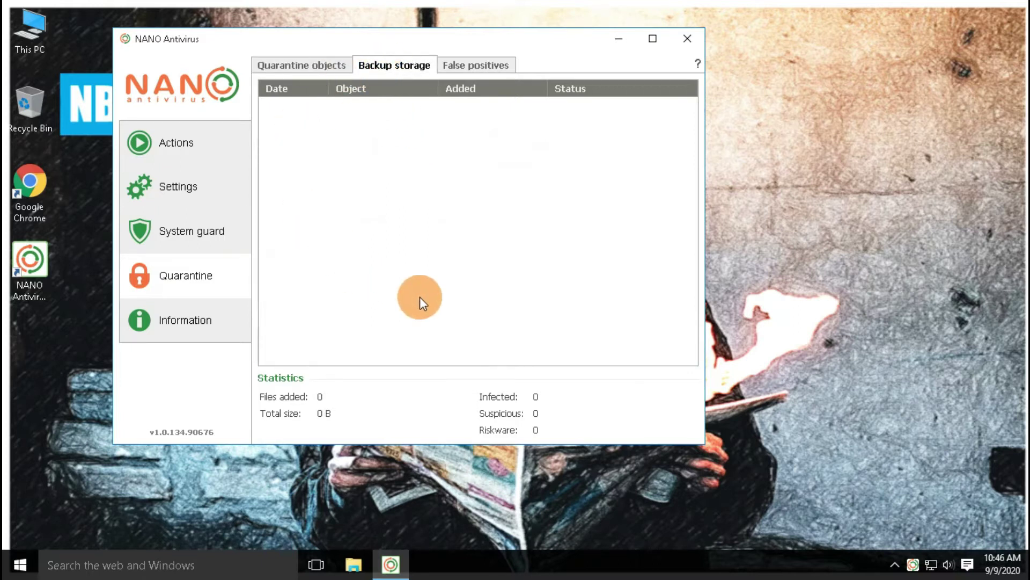
click(463, 65)
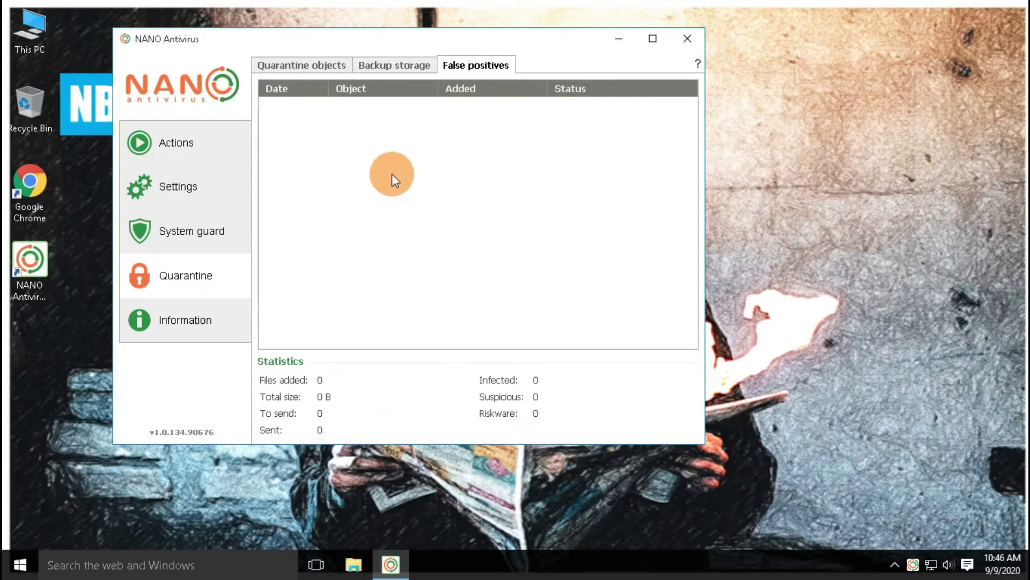
click(294, 68)
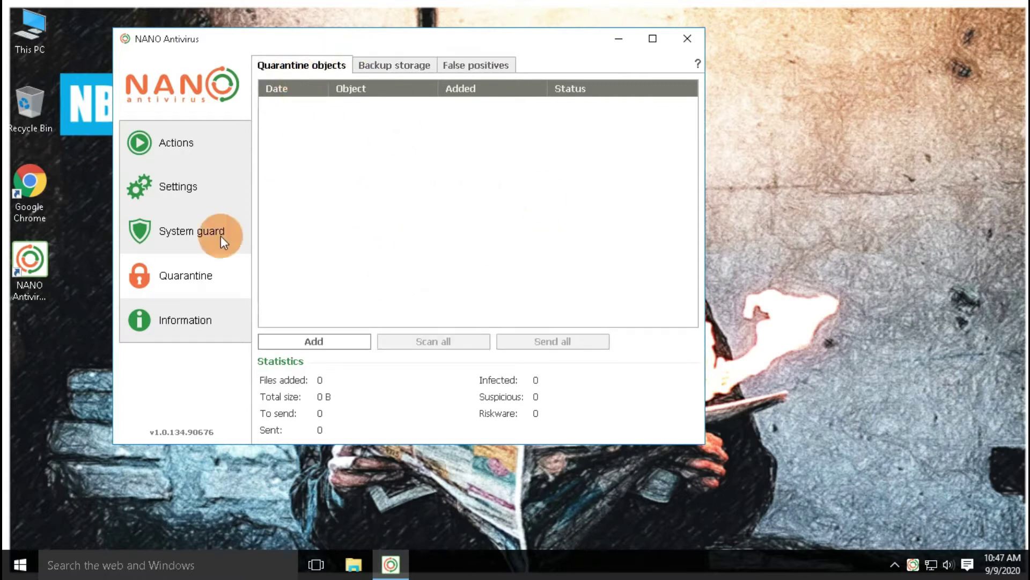
- Review the software and license information, the license management options and the Pro version feature comparison
click(195, 311)
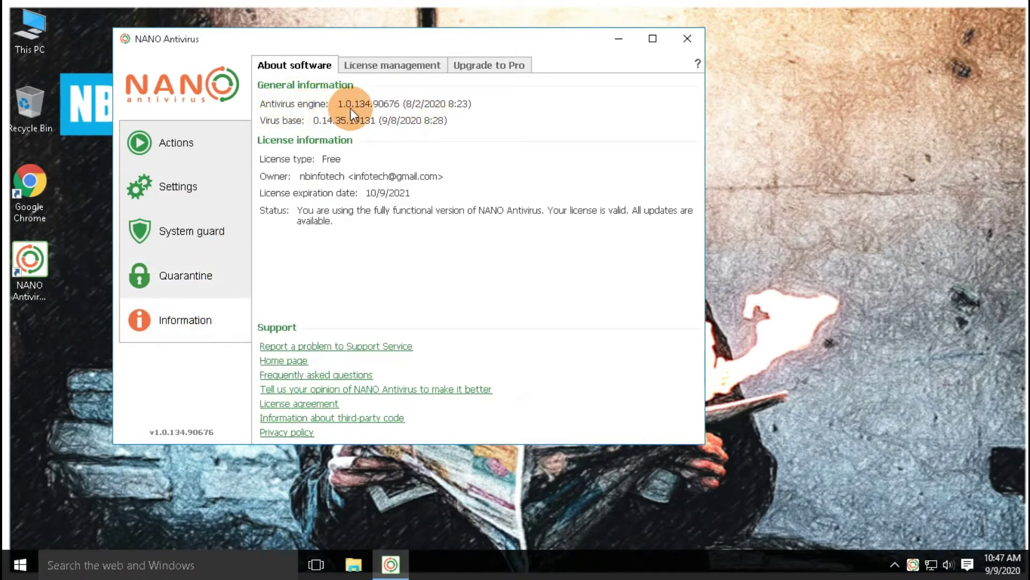
click(378, 66)
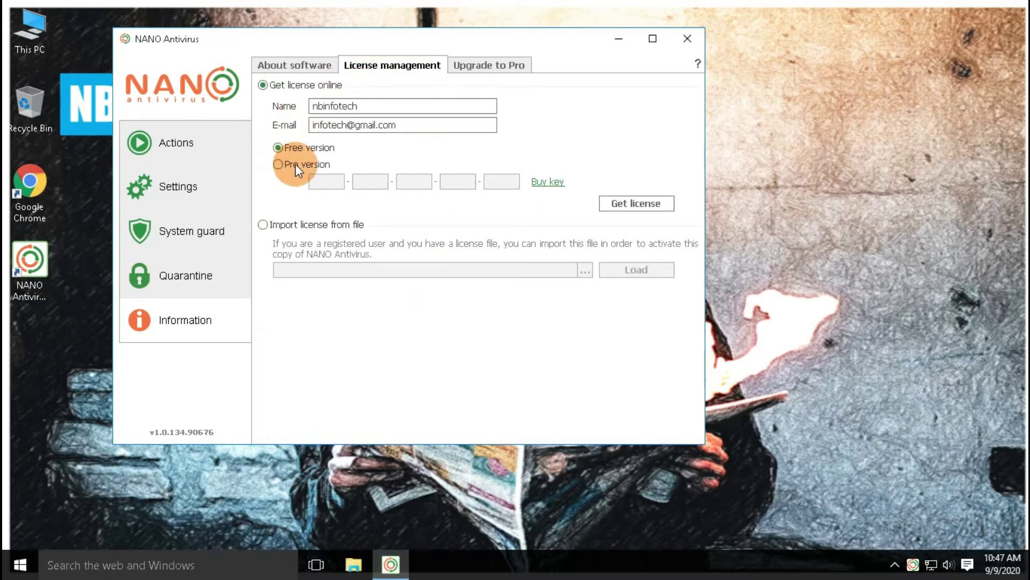
click(479, 67)
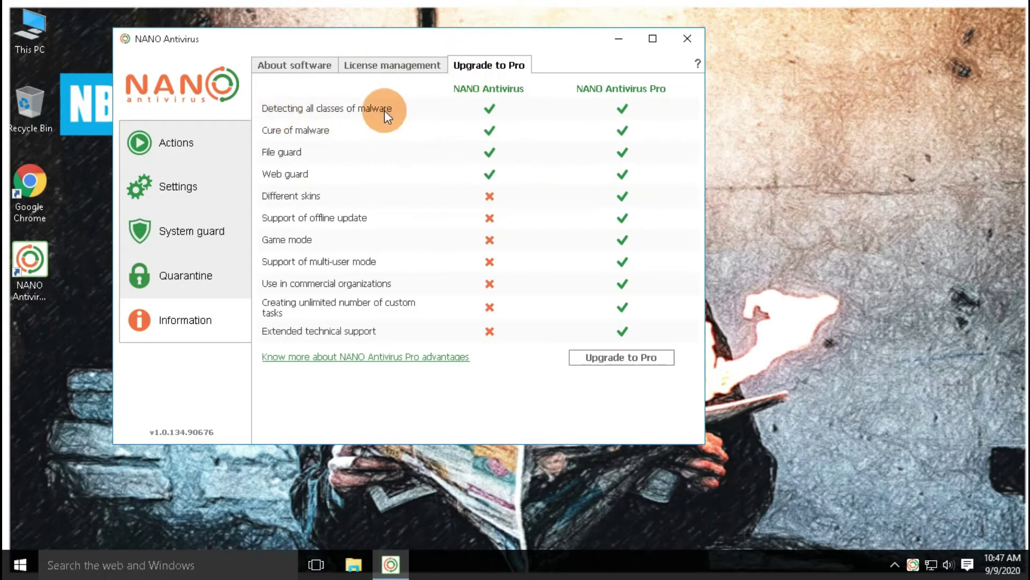
- Run the NANO Antivirus update and review its statistics and downloaded objects before closing the update report
click(177, 143)
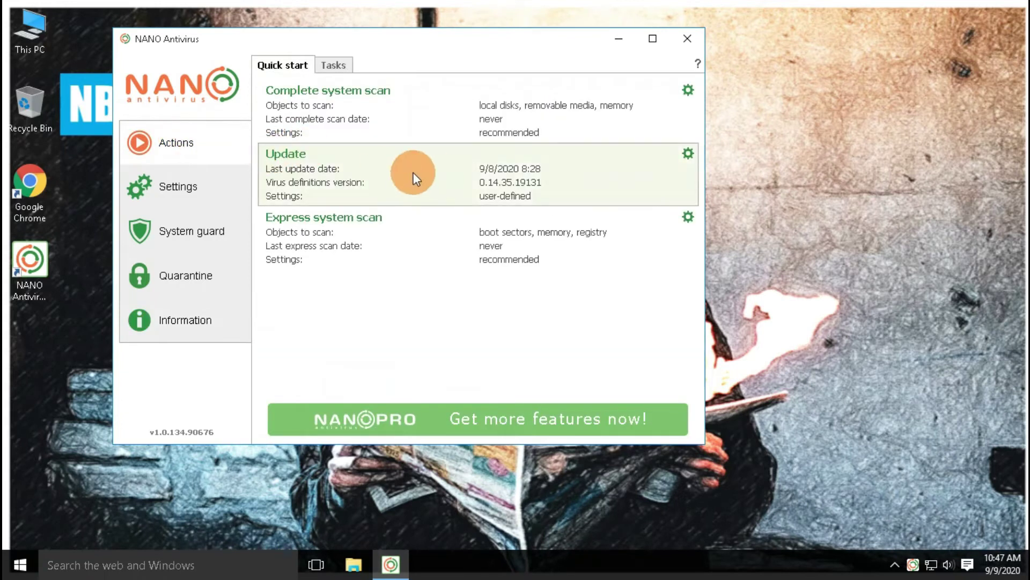
click(632, 175)
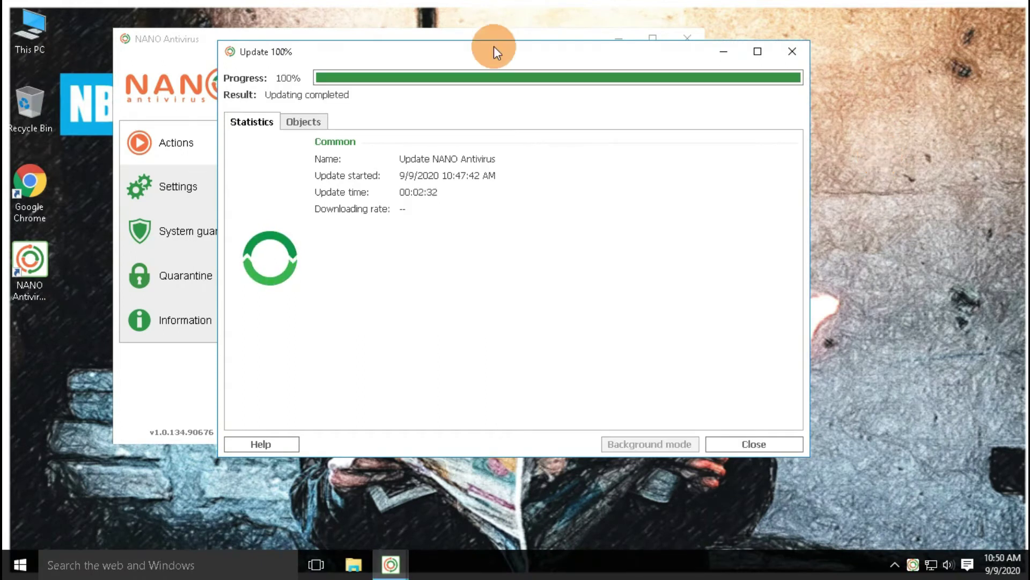
drag(412, 182, 517, 170)
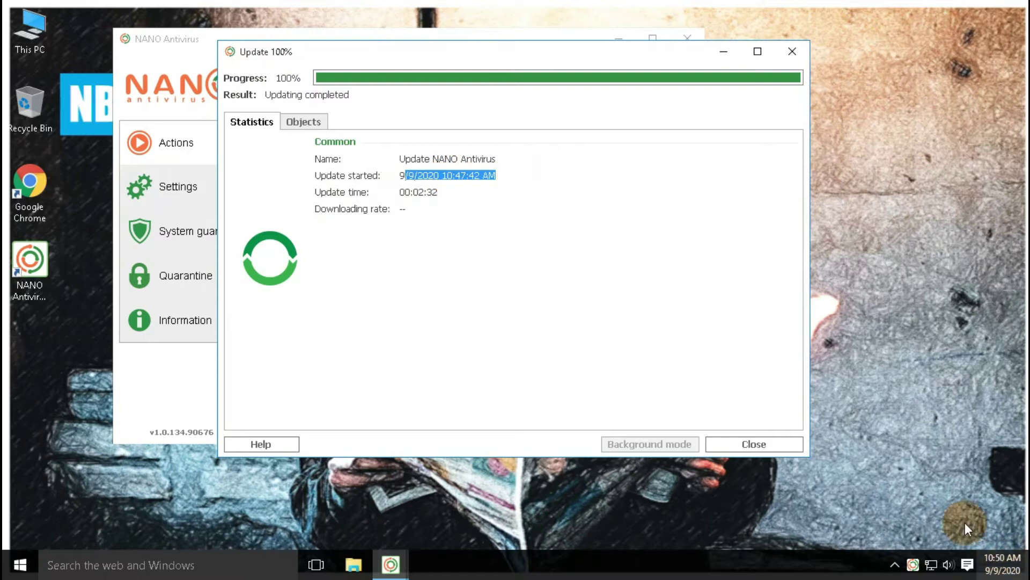
click(437, 193)
click(303, 123)
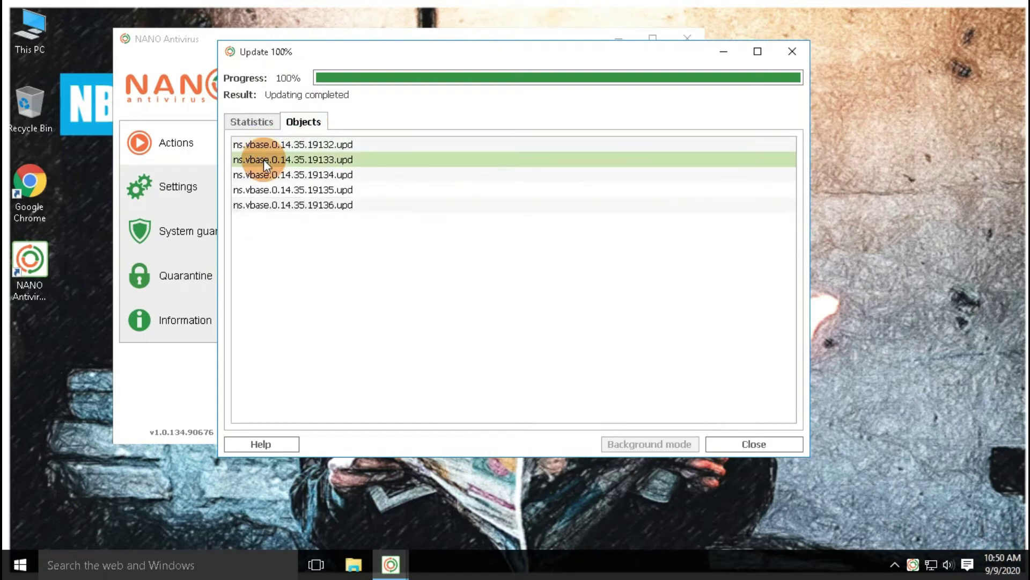
click(761, 444)
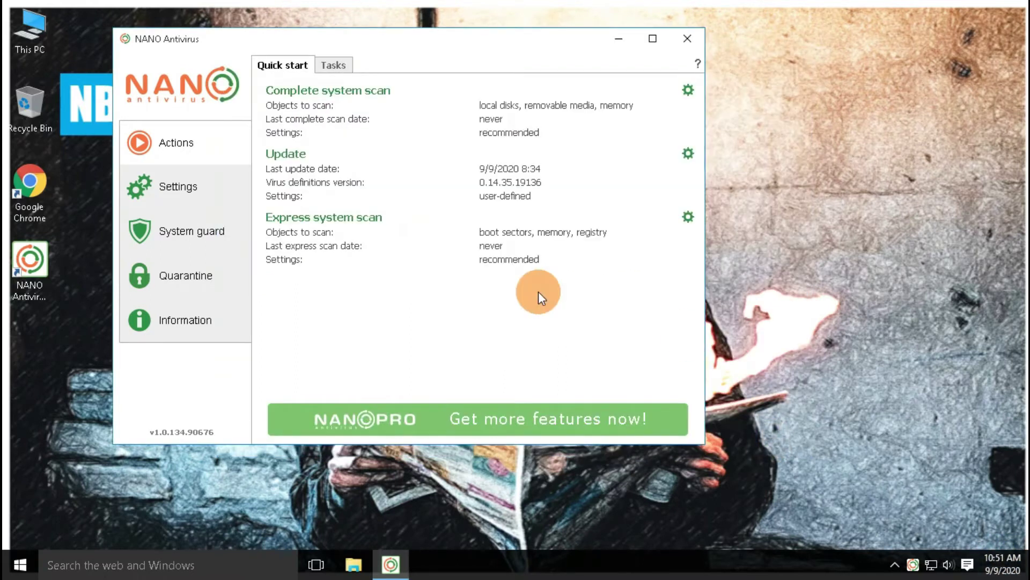
- Close the antivirus window and disable the NANO Antivirus system guard
click(678, 40)
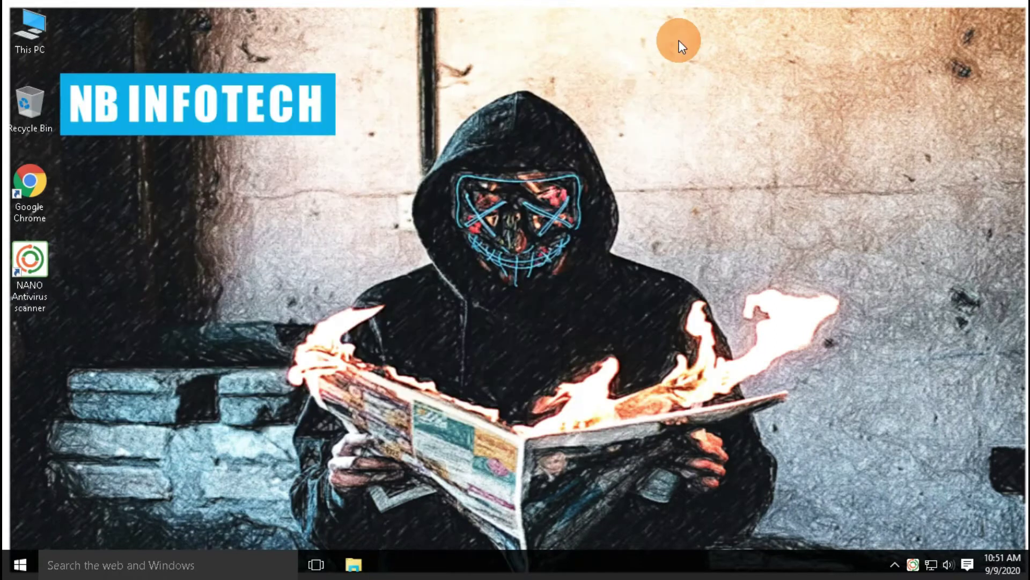
right_click(911, 565)
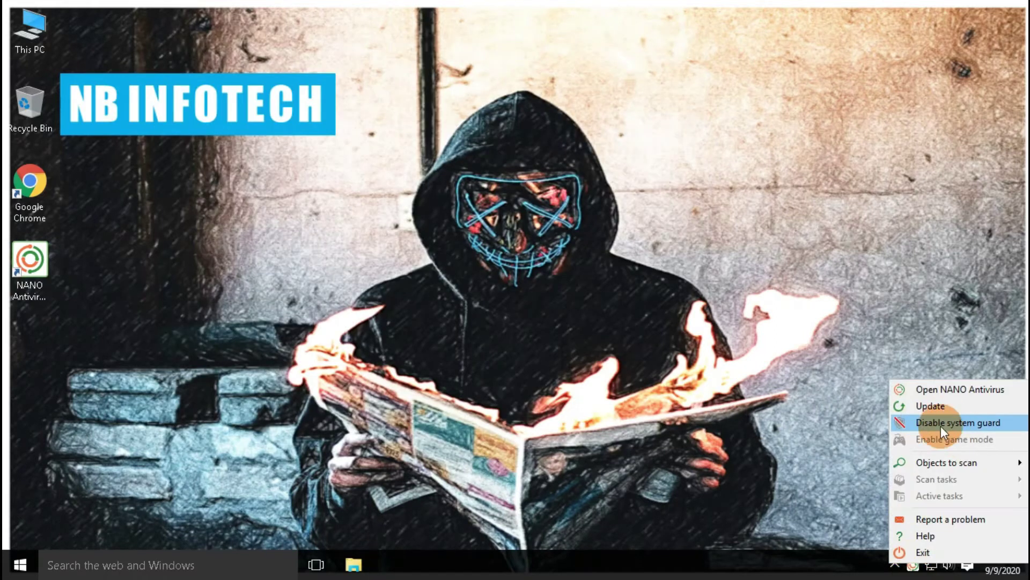
click(978, 423)
- Reopen NANO Antivirus to check the file guard and web guard states, closing the window when done
right_click(912, 565)
click(927, 393)
click(182, 220)
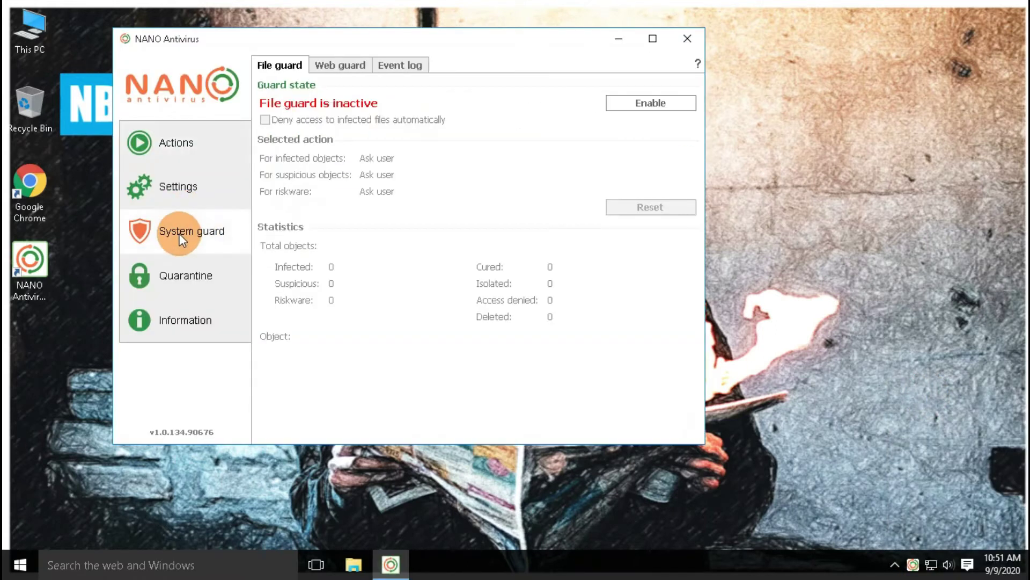
click(332, 67)
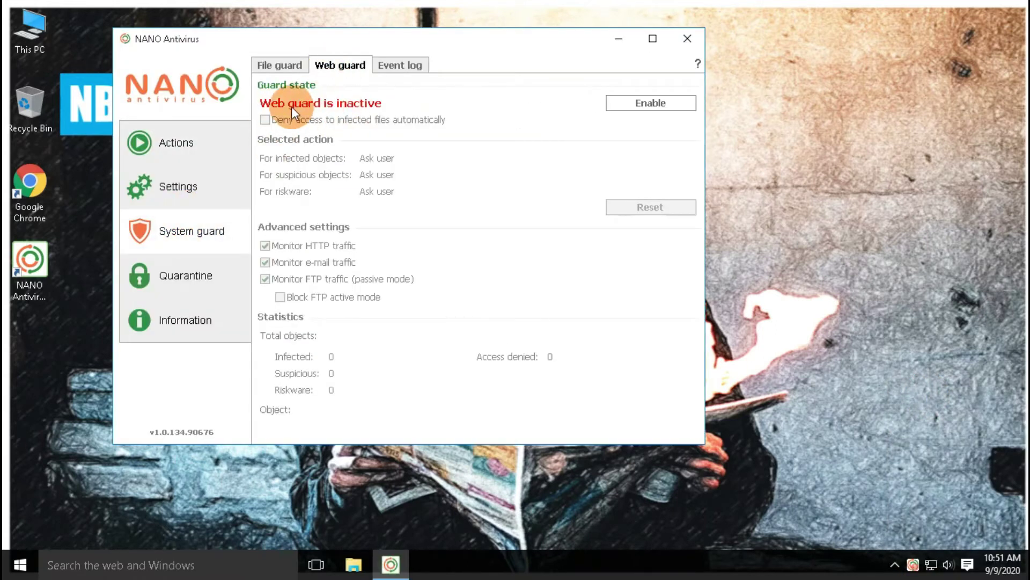
click(688, 40)
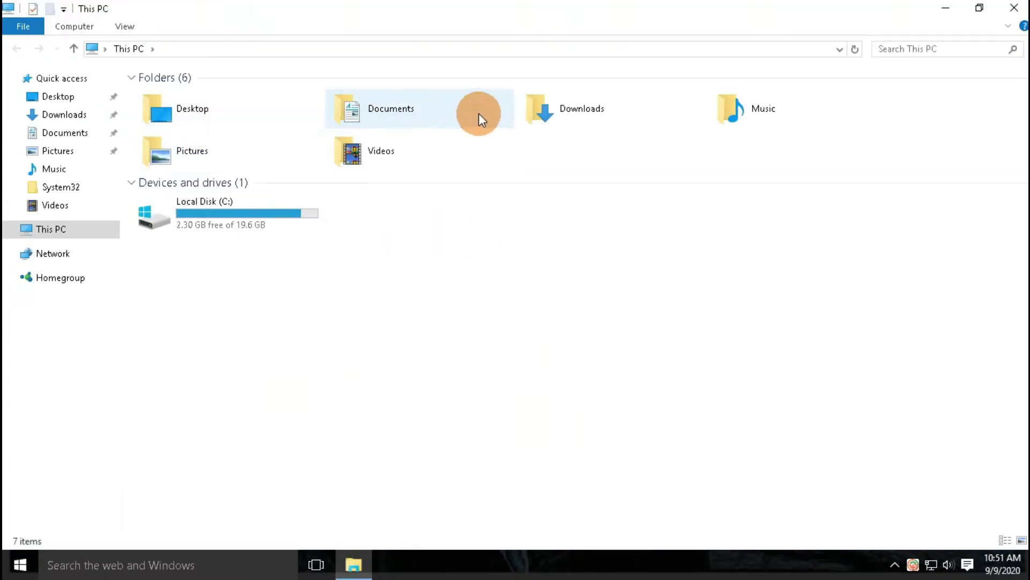
- Copy 09-09-20.rar from Downloads to the desktop and place it below the NANO Antivirus shortcut
double_click(569, 112)
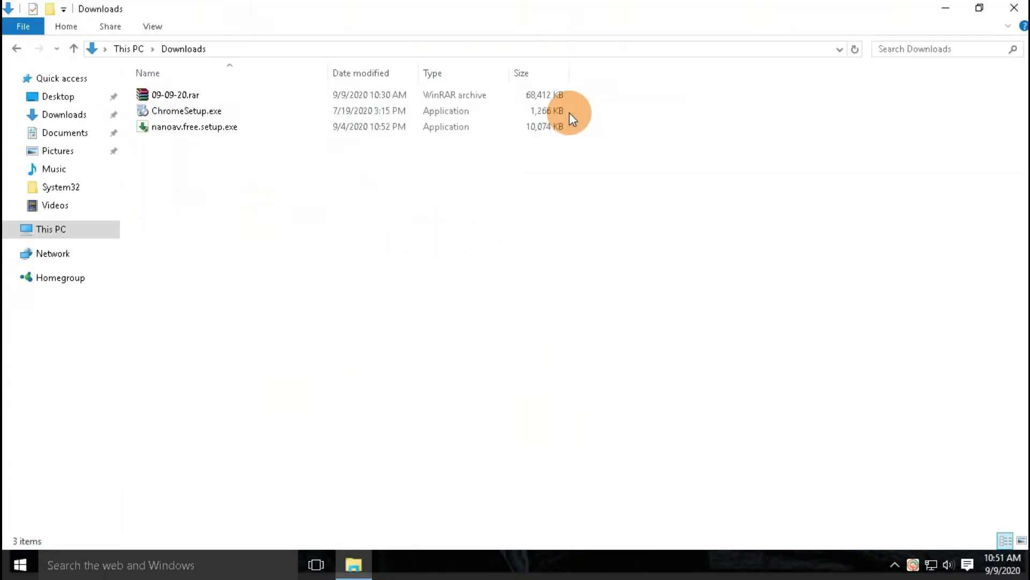
click(178, 97)
right_click(178, 97)
click(199, 335)
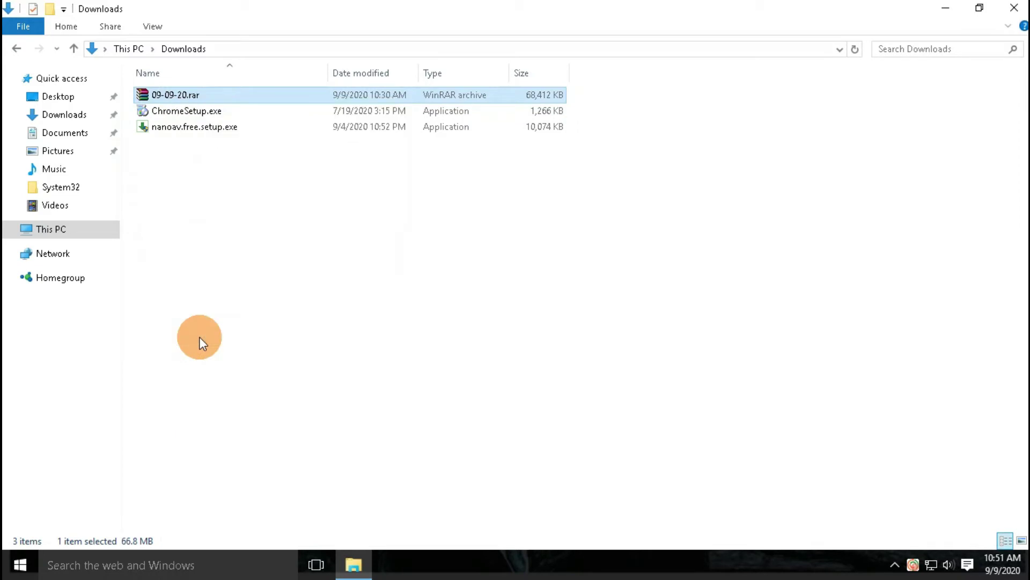
click(1014, 7)
right_click(330, 182)
click(374, 256)
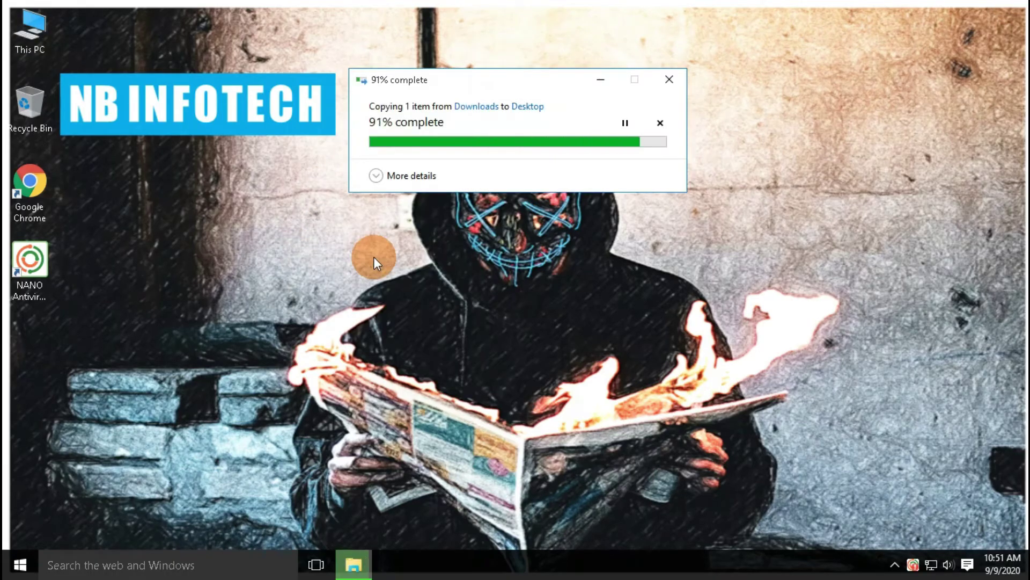
drag(314, 105, 37, 343)
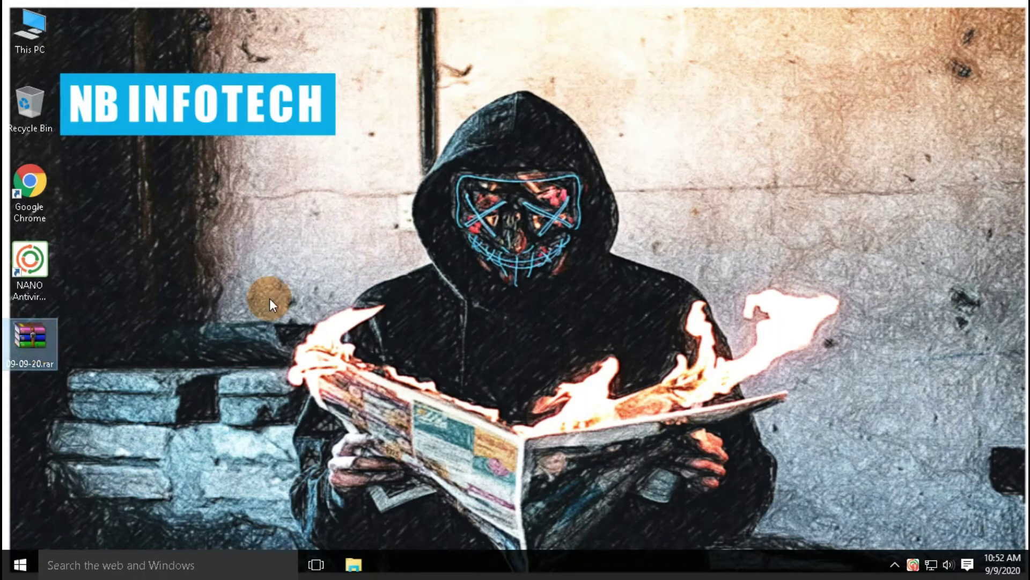
- Extract the desktop archive 09-09-20.rar into a 09-09-20 folder, entering the archive password, and refresh the desktop
right_click(44, 337)
click(118, 74)
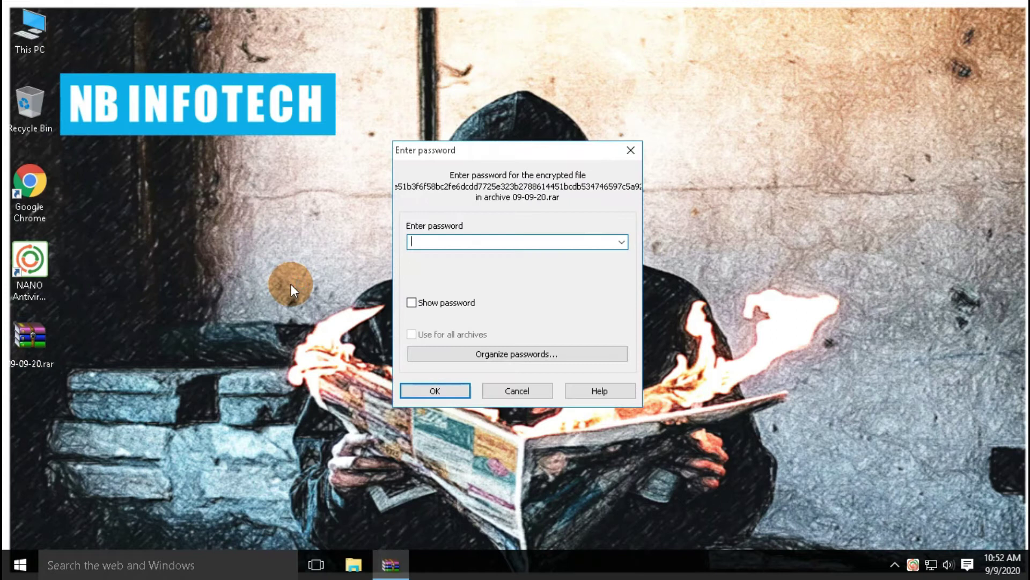
text(*********)
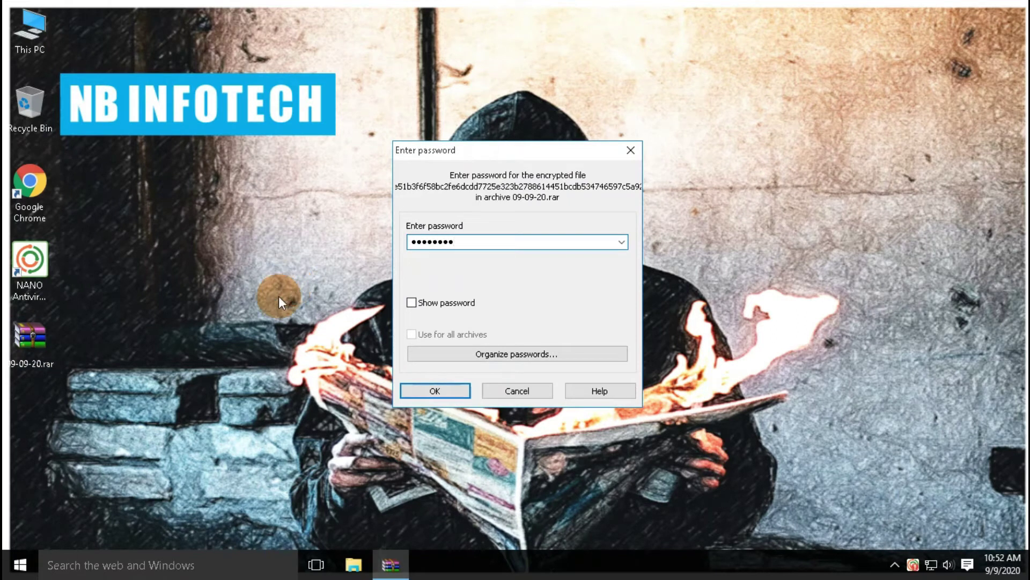
key(Return)
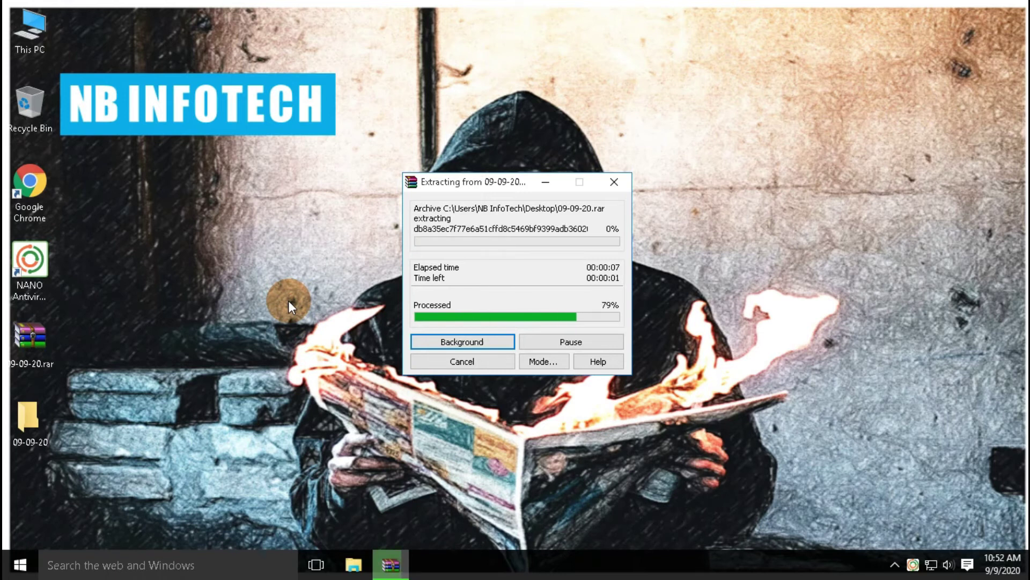
right_click(333, 176)
click(352, 220)
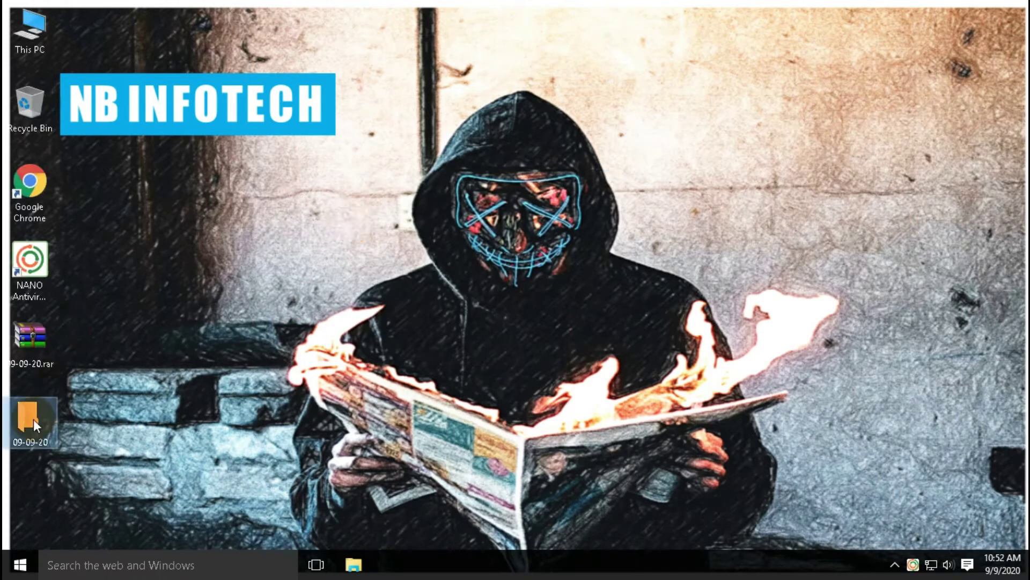
- Open the extracted 09-09-20 folder, sort its files by type and select them all to check the item count
click(24, 422)
right_click(35, 430)
click(98, 95)
click(254, 97)
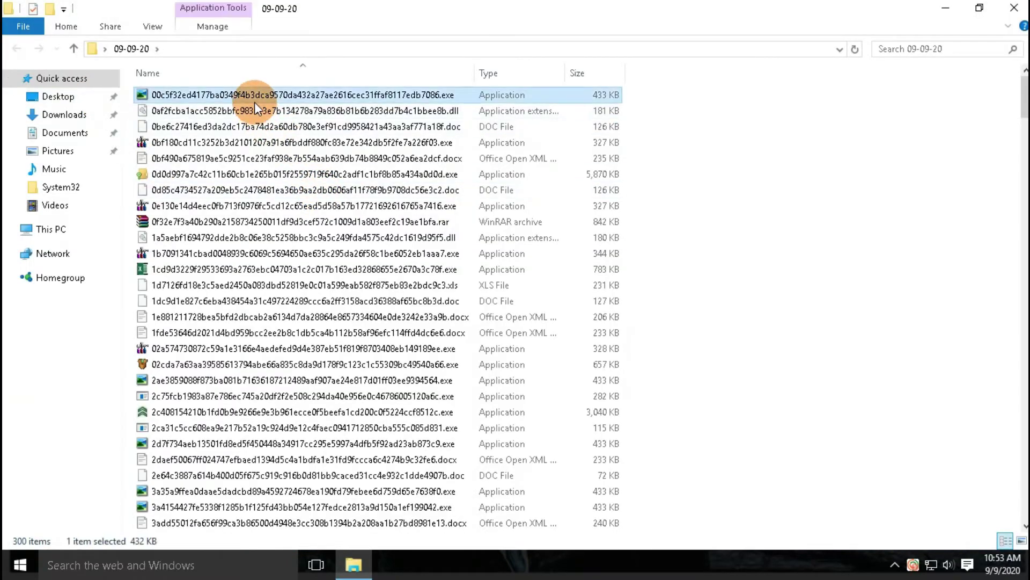
click(491, 73)
click(392, 110)
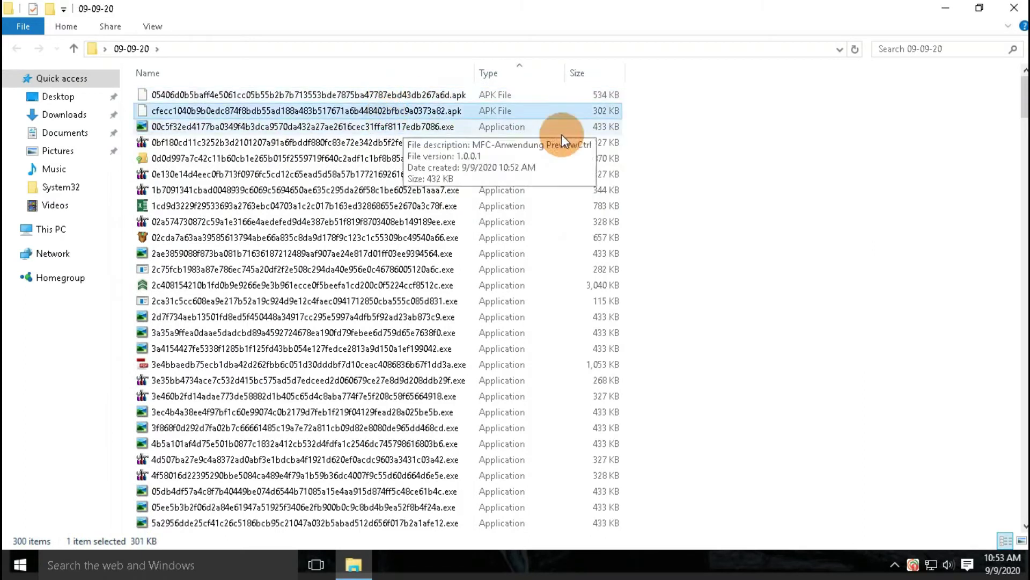
key(ctrl+a)
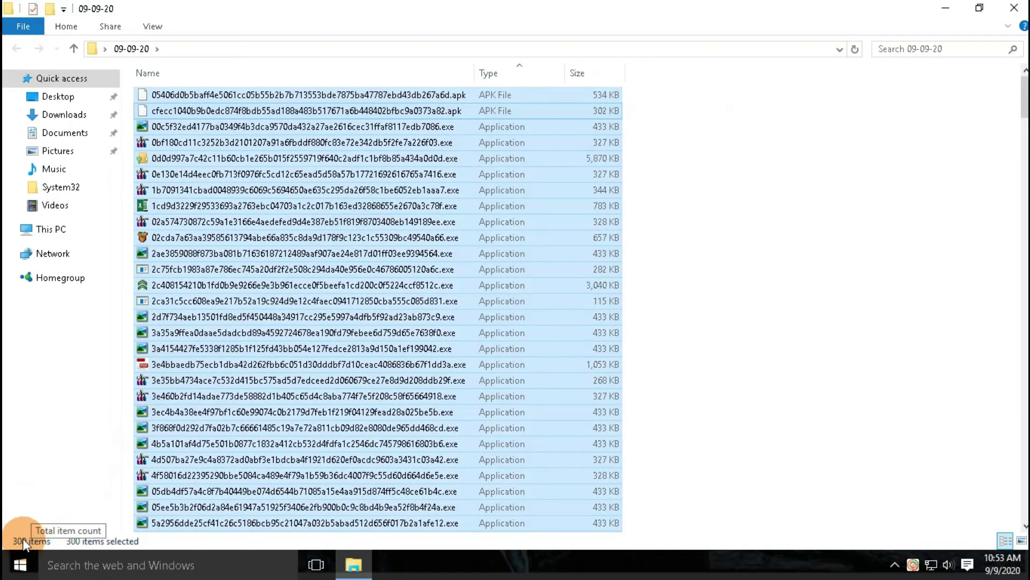
click(633, 213)
- Look through the sample files by type, from APK and application files to DLL and DOC files, widening the Type column
click(491, 98)
click(491, 107)
click(505, 127)
scroll(799, 104, down, 20)
scroll(702, 143, down, 20)
click(456, 161)
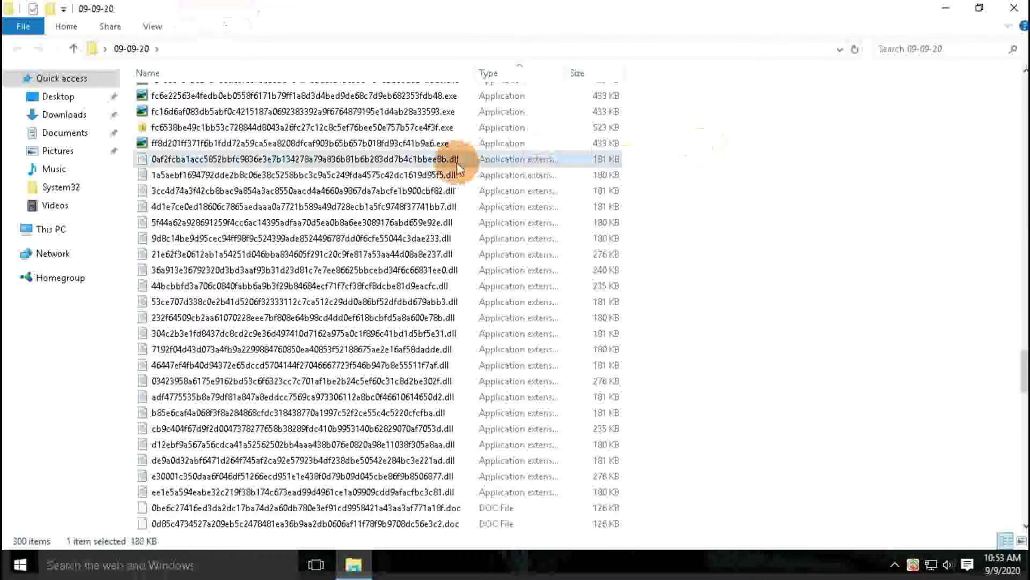
drag(563, 73, 677, 73)
scroll(542, 293, down, 7)
click(490, 175)
scroll(499, 266, down, 9)
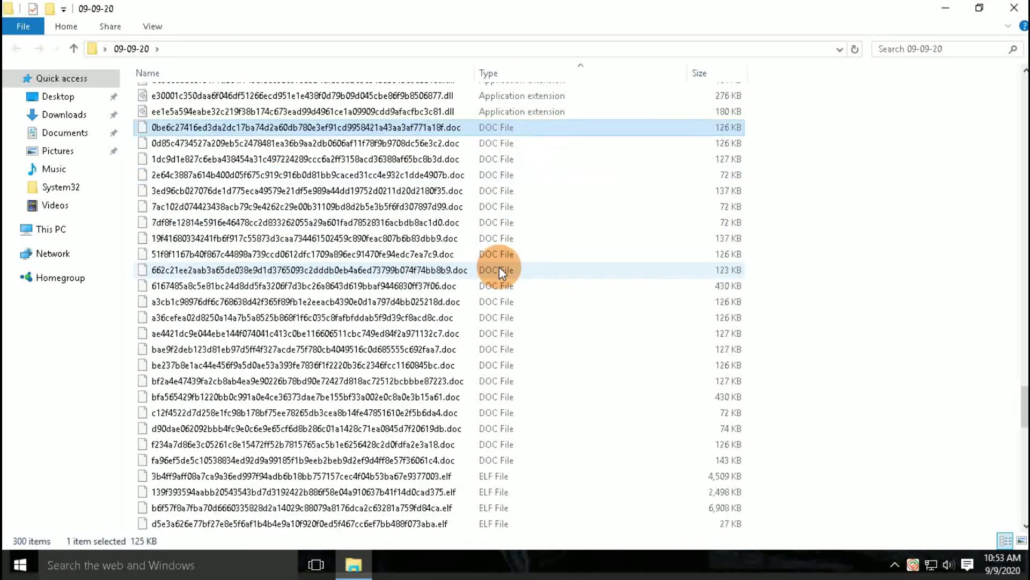
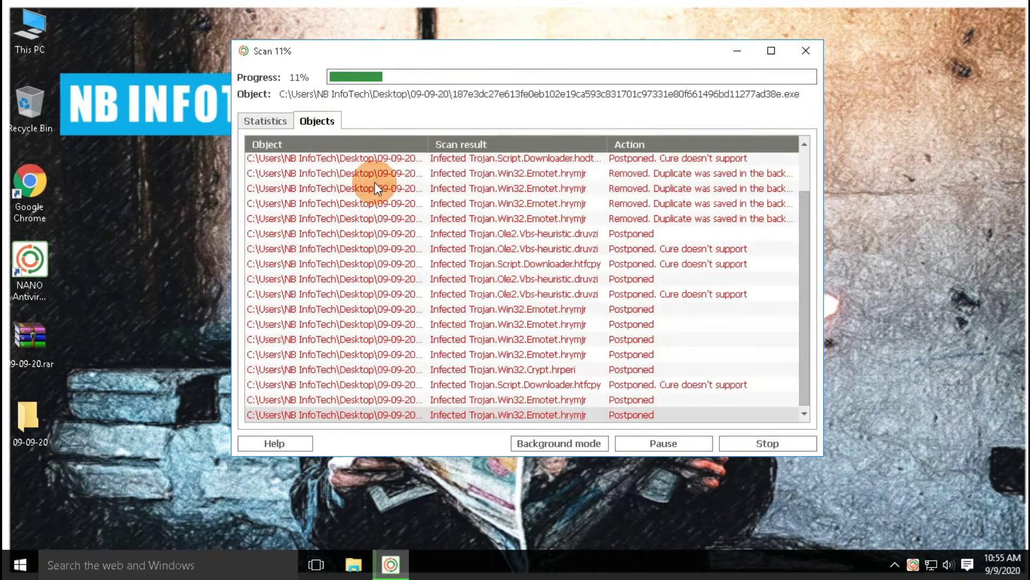
- Review the 09-09-20 folder scan's detected objects, completion summary and statistics, closing the scan report
drag(429, 144, 371, 144)
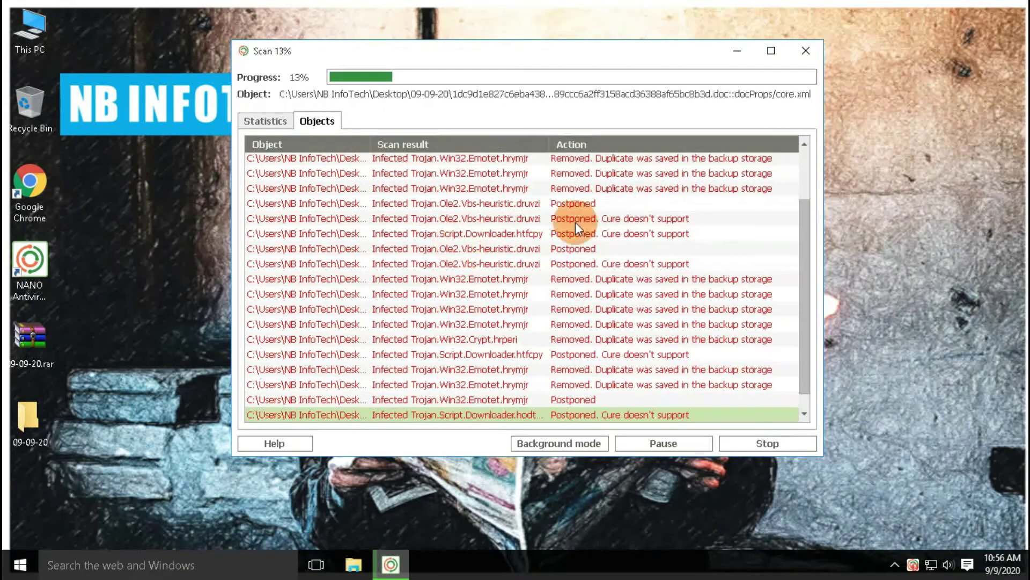
click(264, 120)
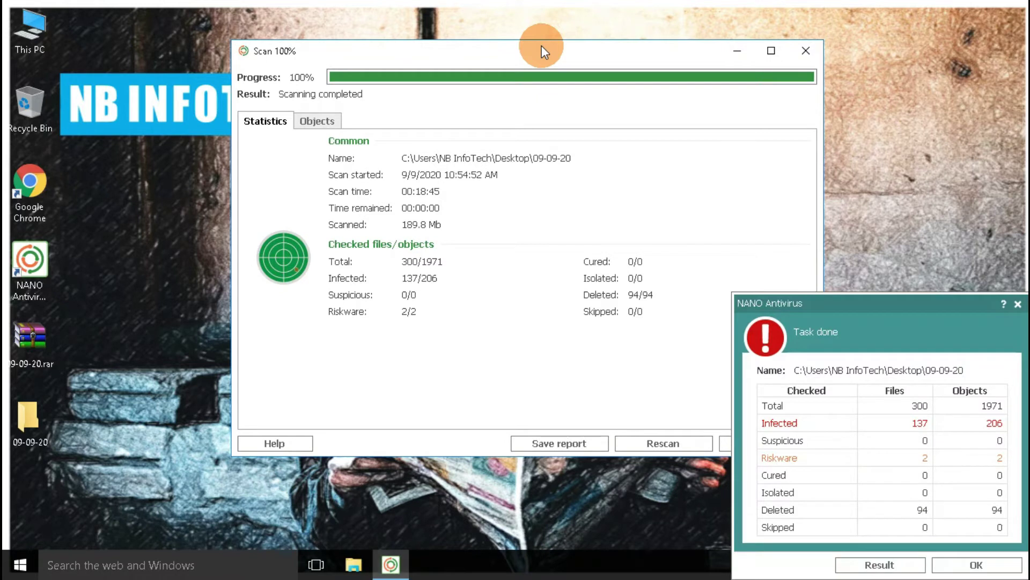
drag(873, 298, 542, 59)
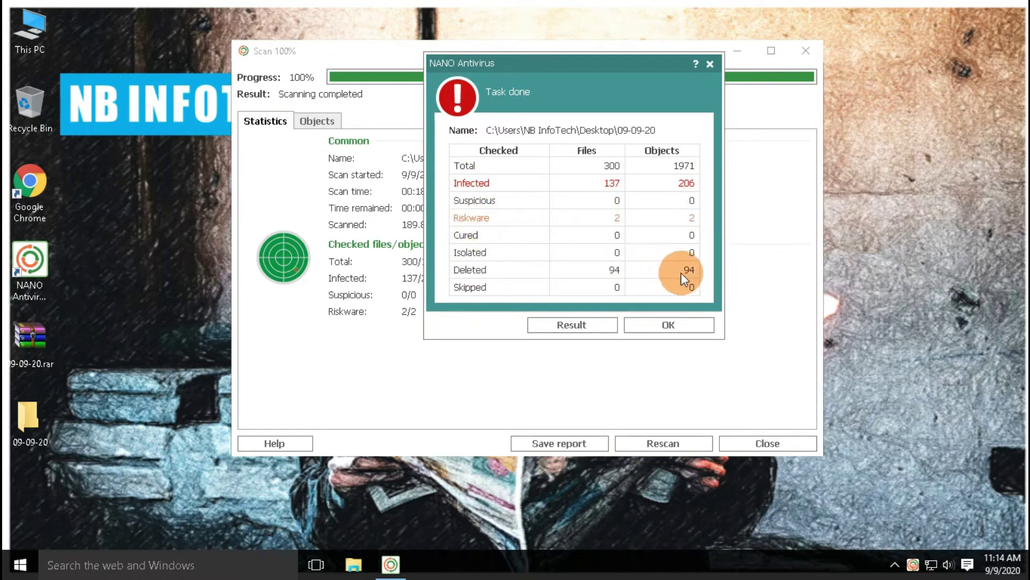
click(656, 323)
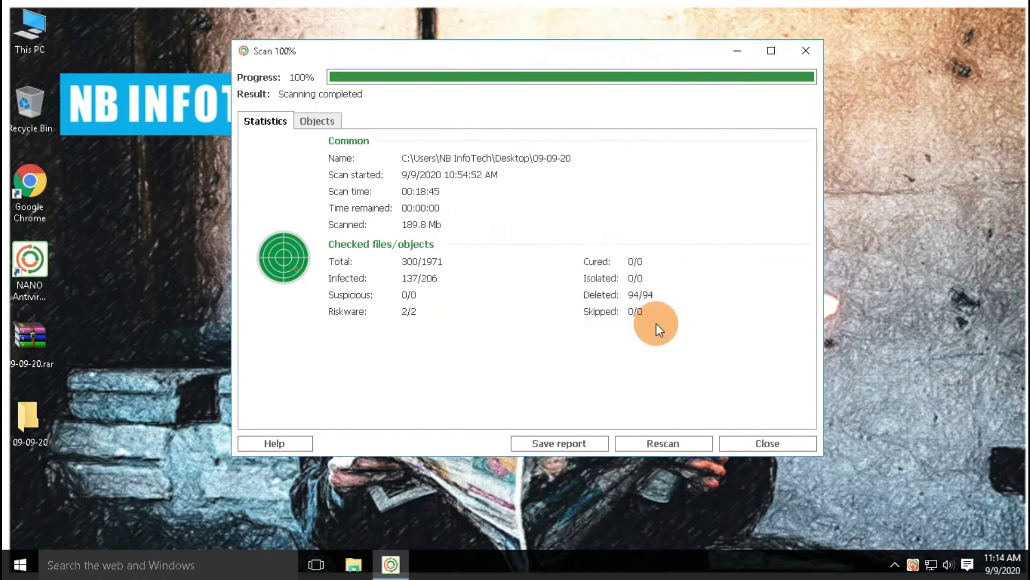
drag(514, 54, 476, 66)
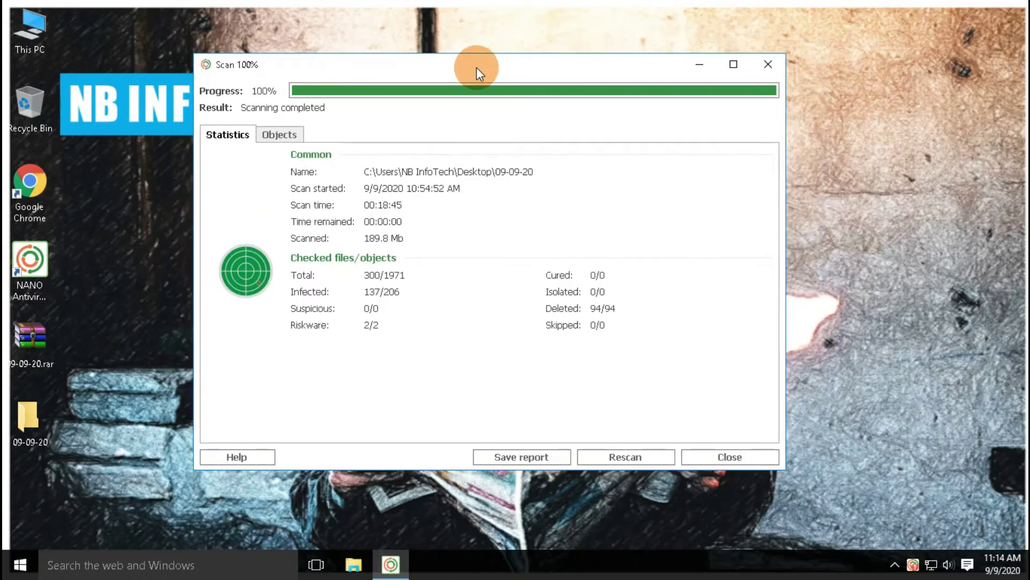
drag(321, 250, 410, 278)
click(731, 458)
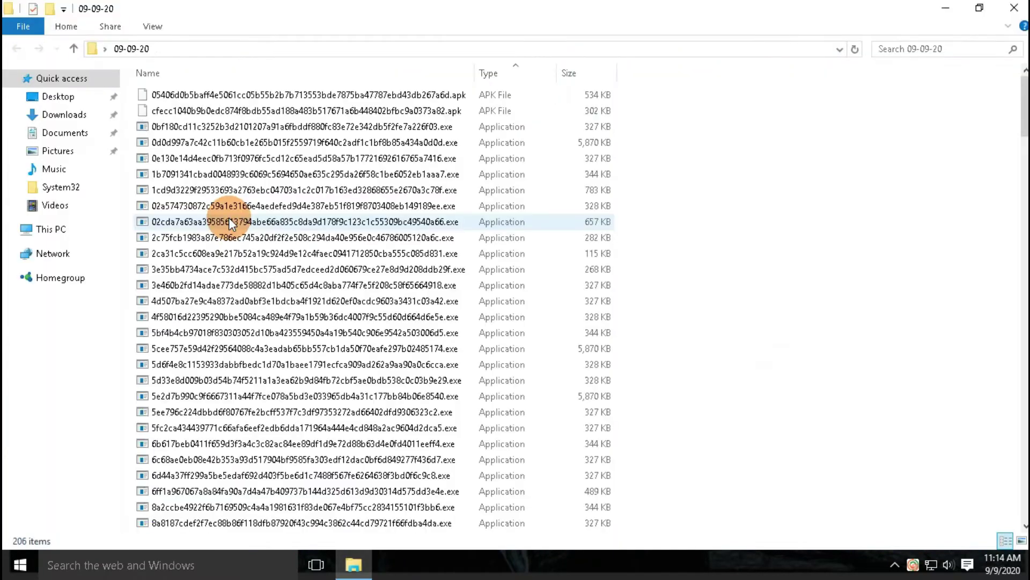
- Check how many files remain in the 09-09-20 folder by selecting them all, closing the folder when done
click(229, 219)
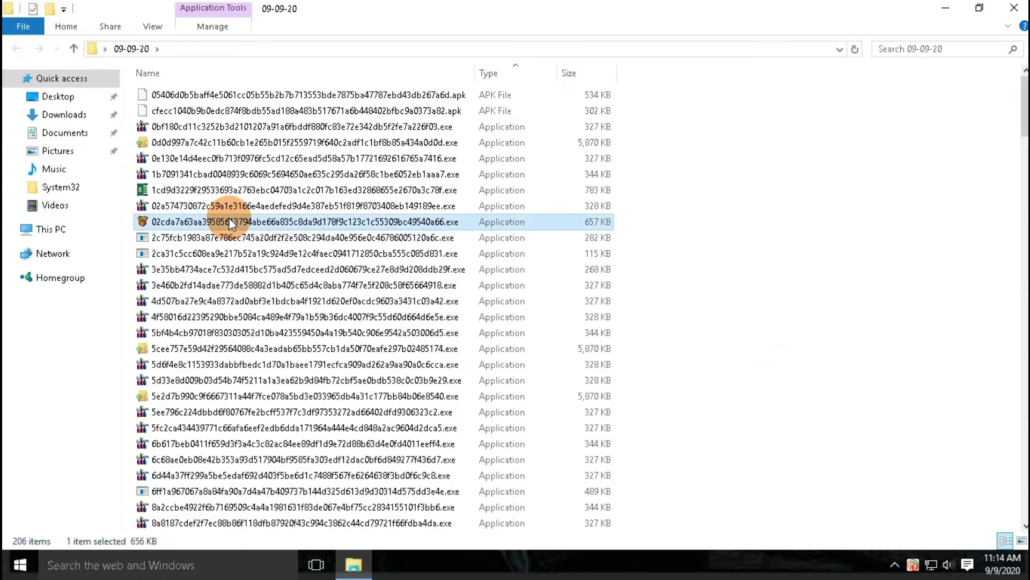
click(731, 214)
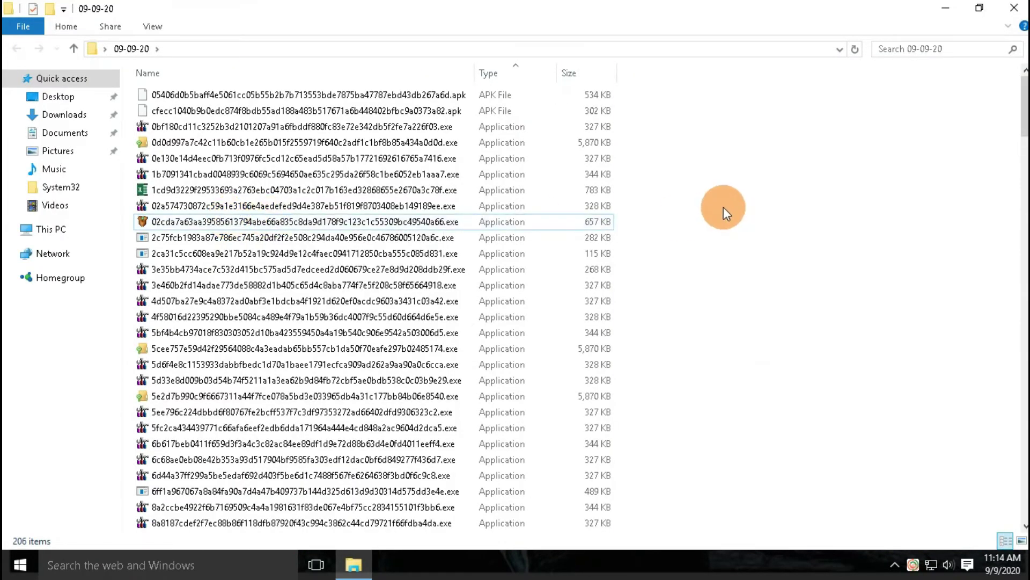
key(ctrl+a)
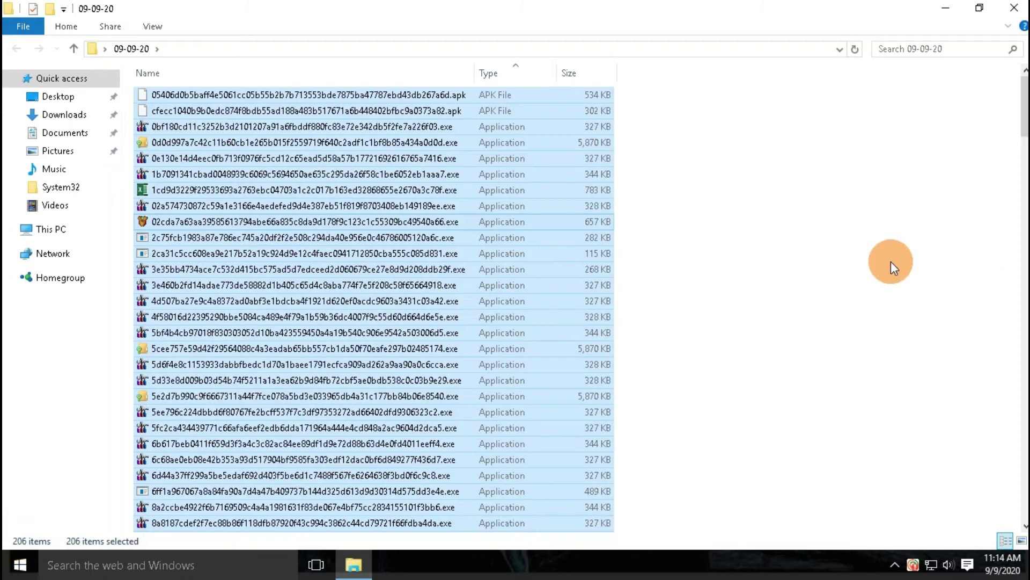
click(891, 262)
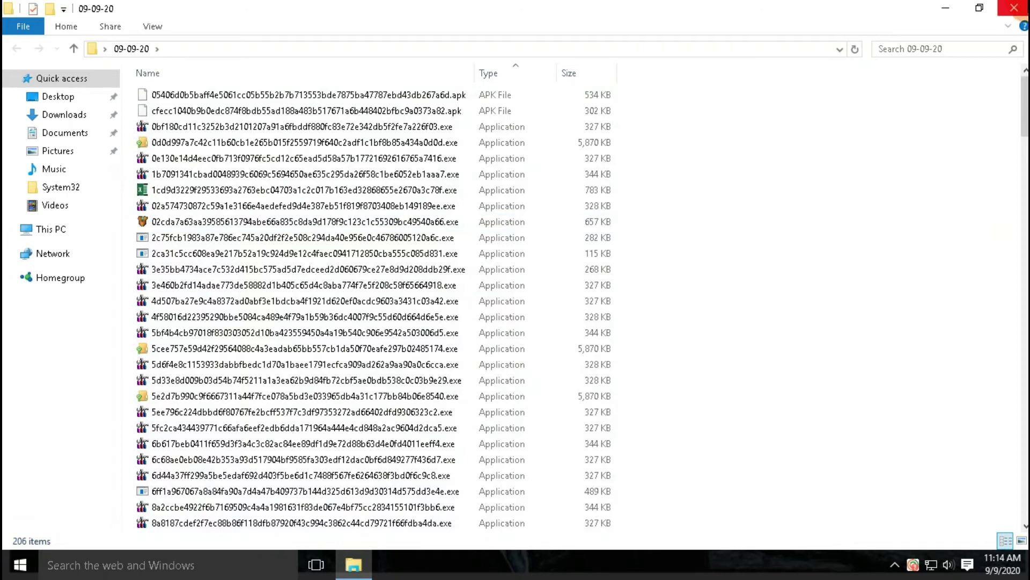
click(1016, 10)
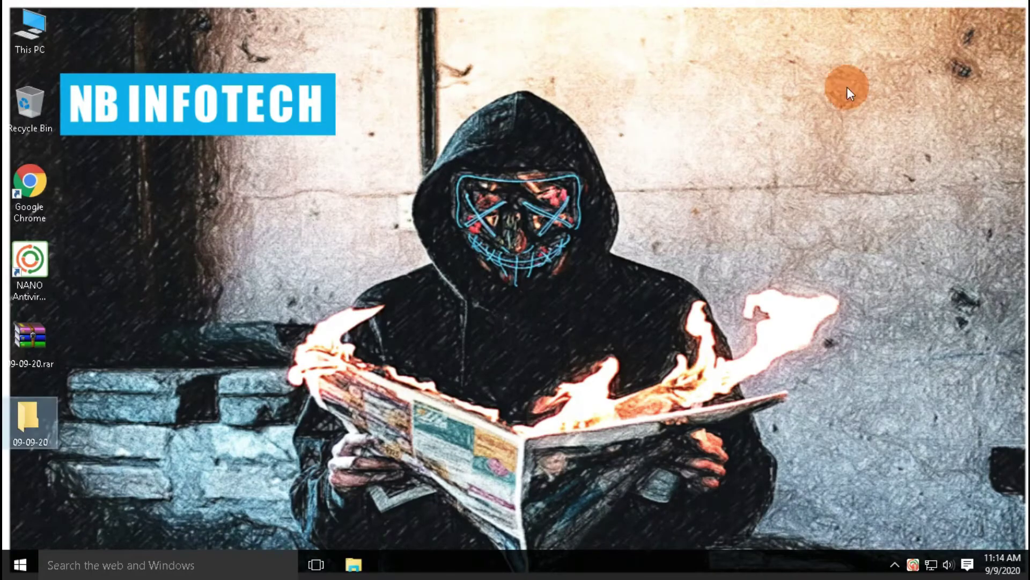
- Enable the system guard and start another NANO Antivirus scan of the desktop folder 09-09-20
right_click(916, 565)
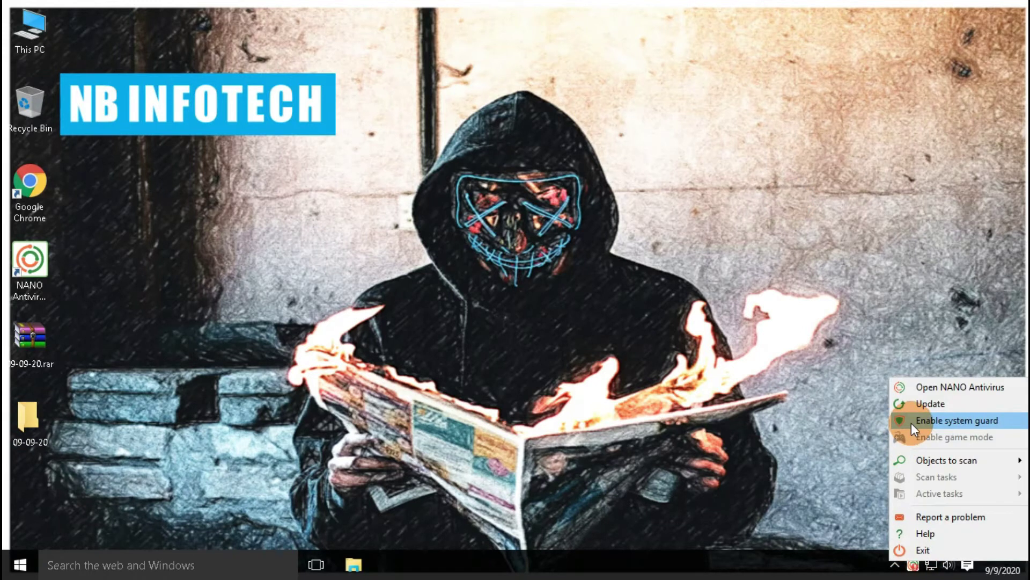
click(940, 420)
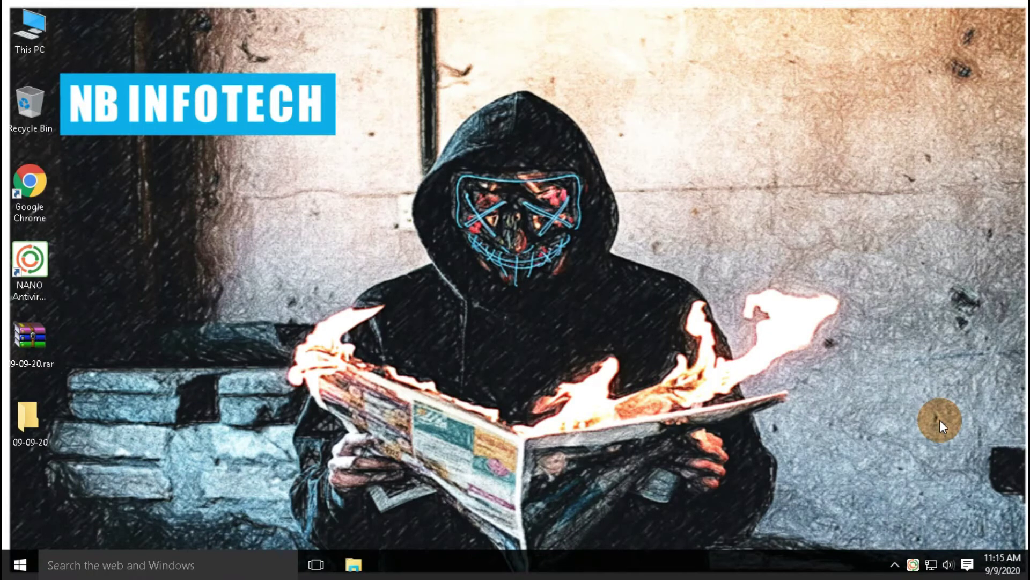
right_click(21, 431)
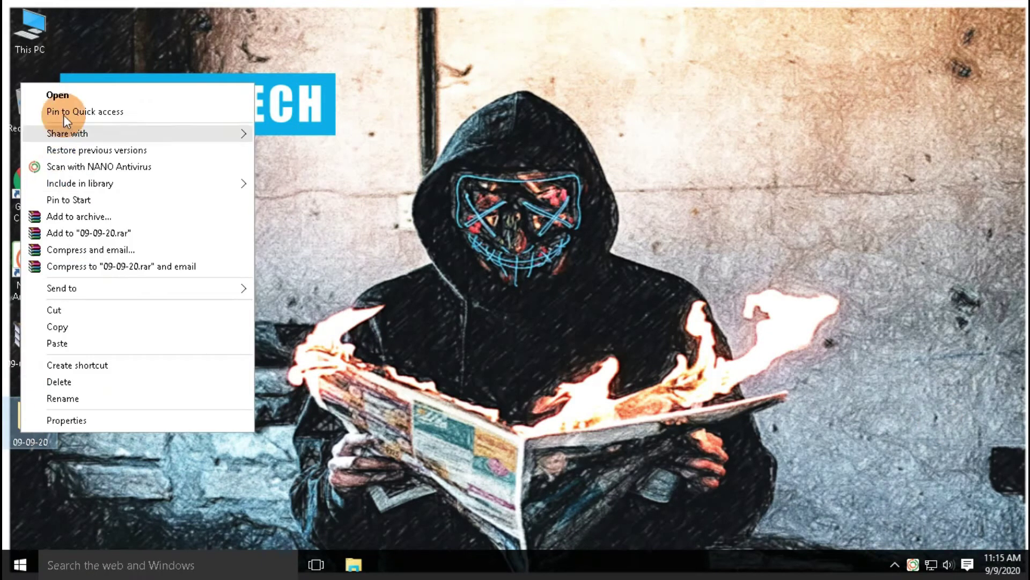
click(89, 165)
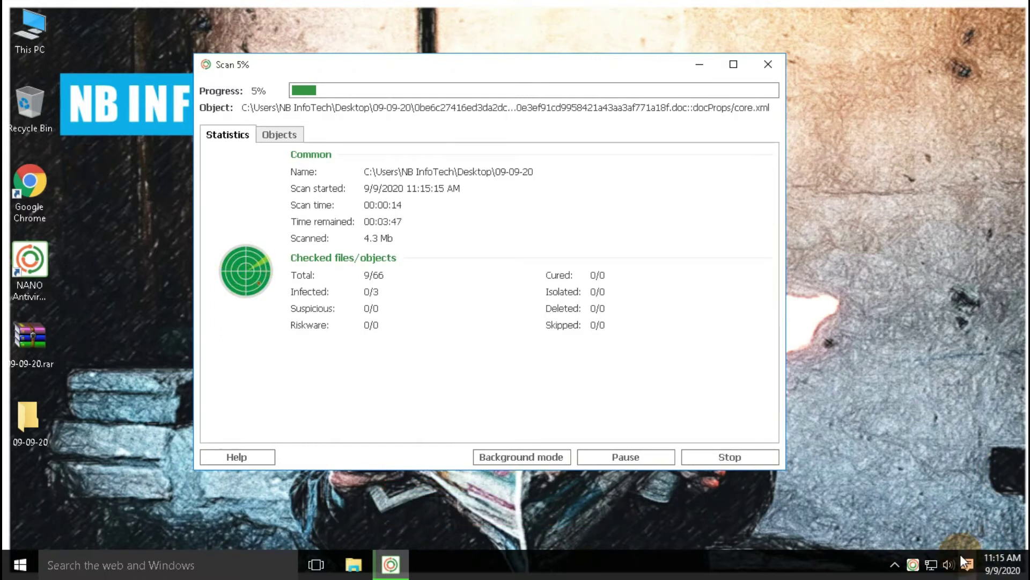
click(967, 456)
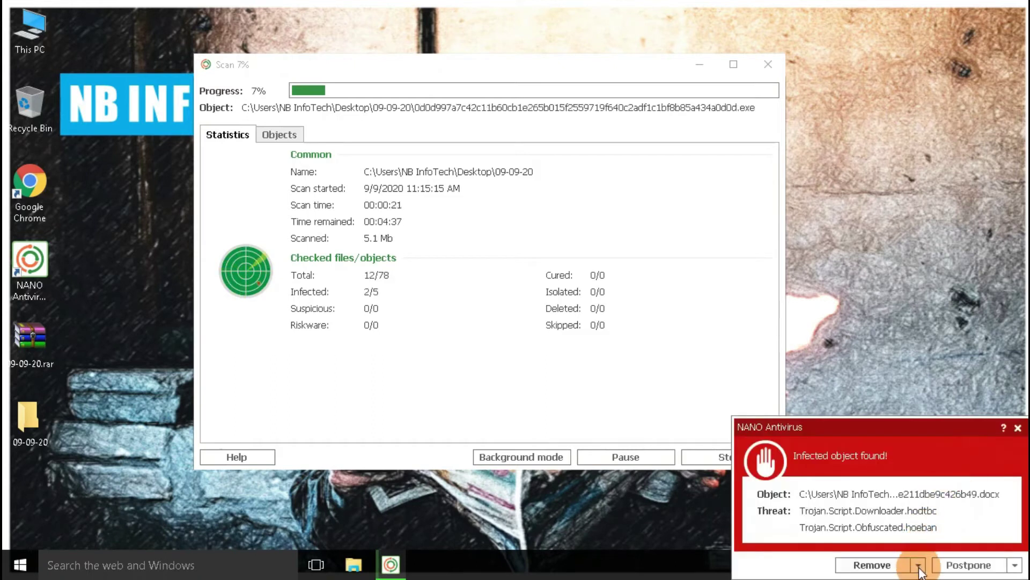
- Review the available actions for the infected DOCX file and choose to remove all infected objects
click(1016, 565)
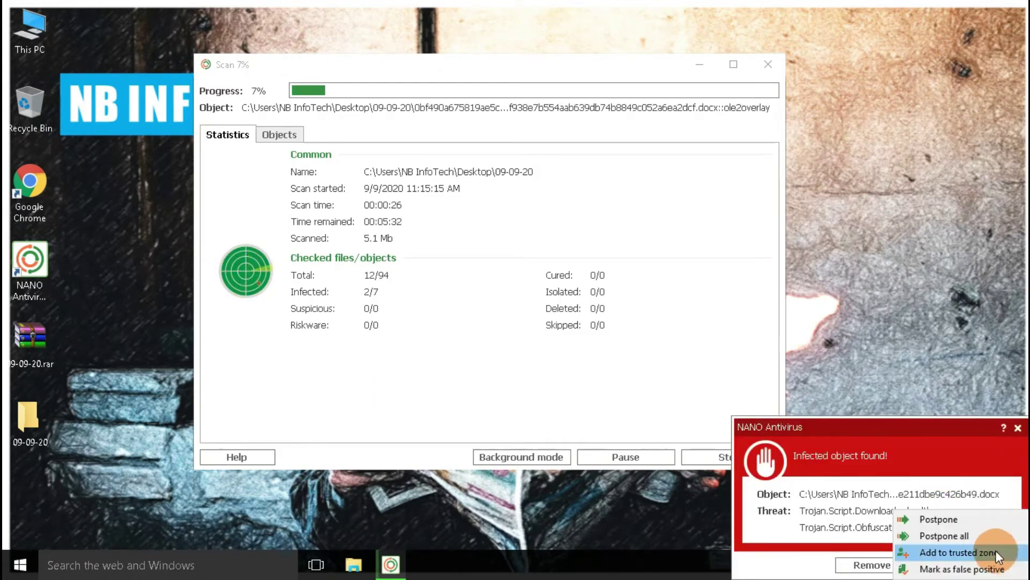
click(909, 542)
click(917, 565)
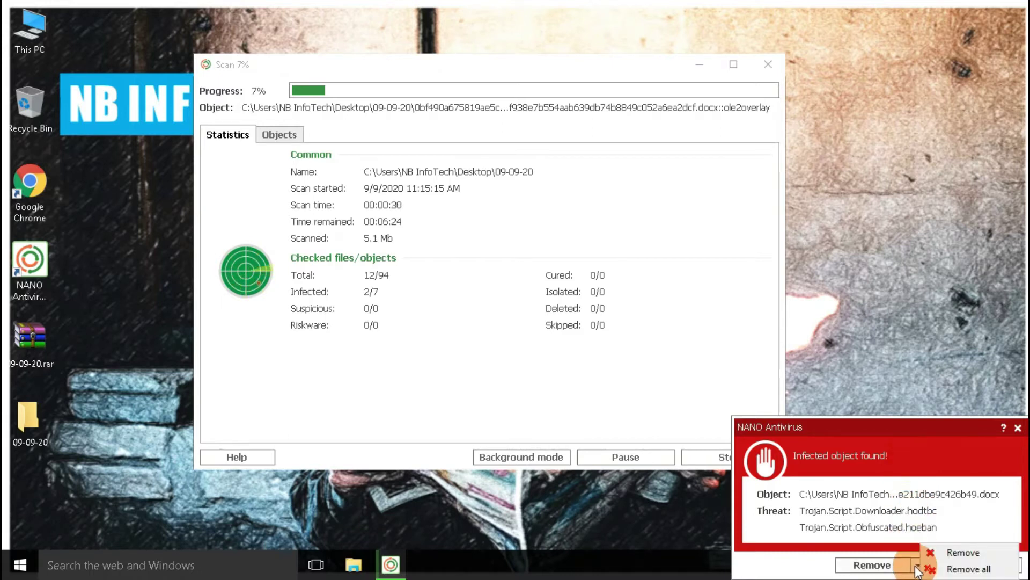
click(965, 570)
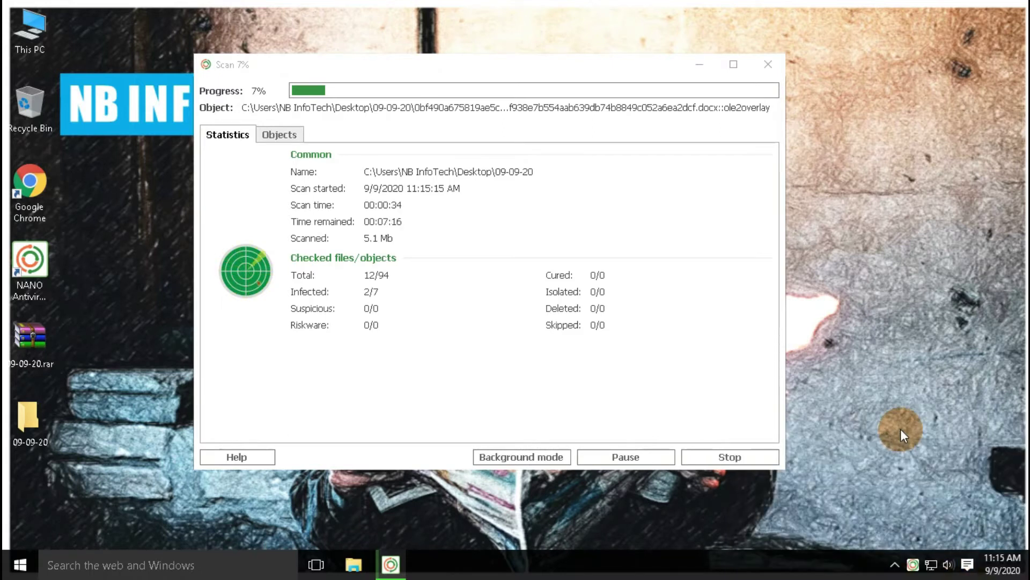
click(365, 294)
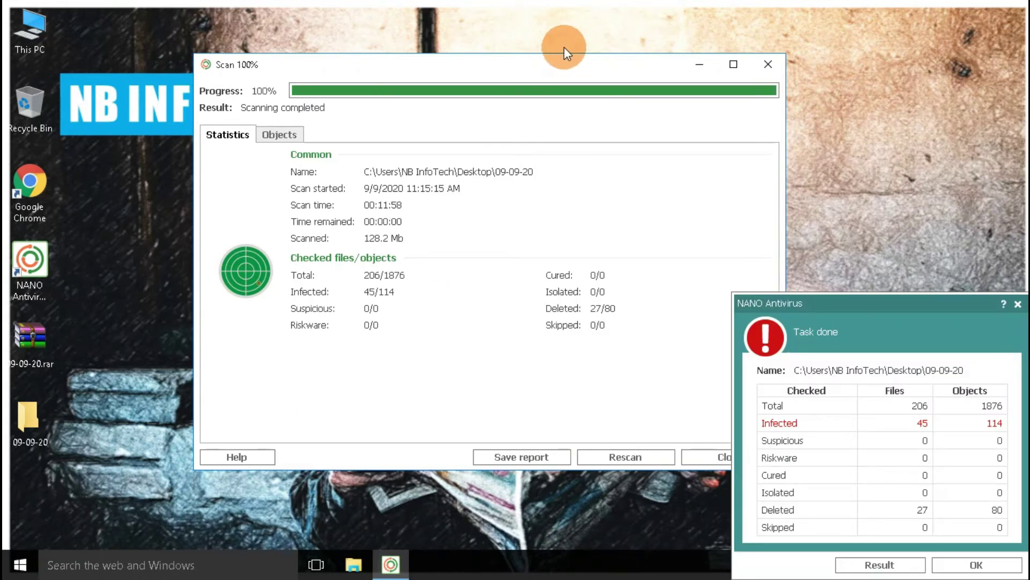
- Review the completed scan's task summary and its infected and deleted counts, closing both the summary and the scan report
drag(825, 301, 452, 65)
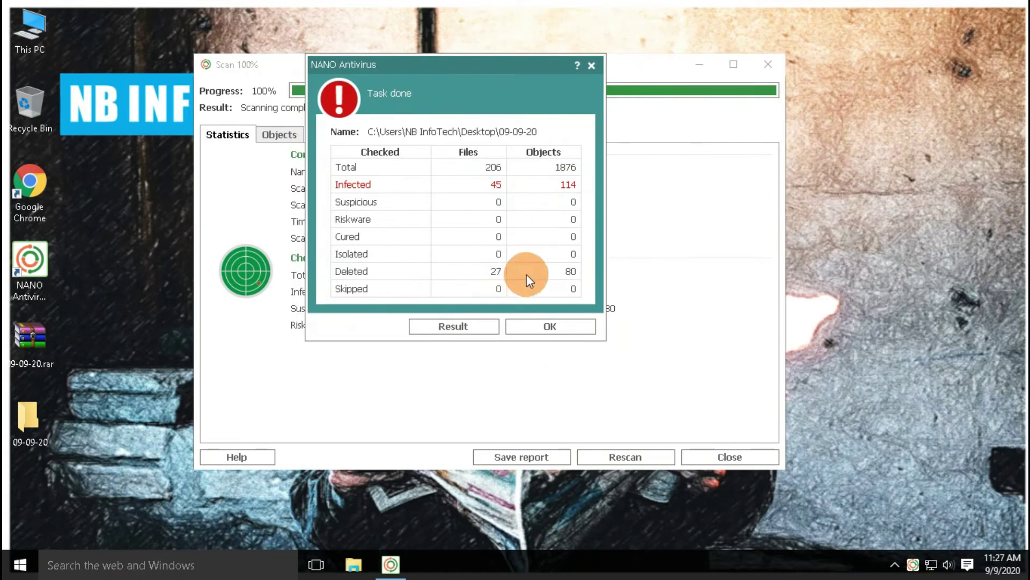
click(556, 327)
drag(365, 291, 391, 293)
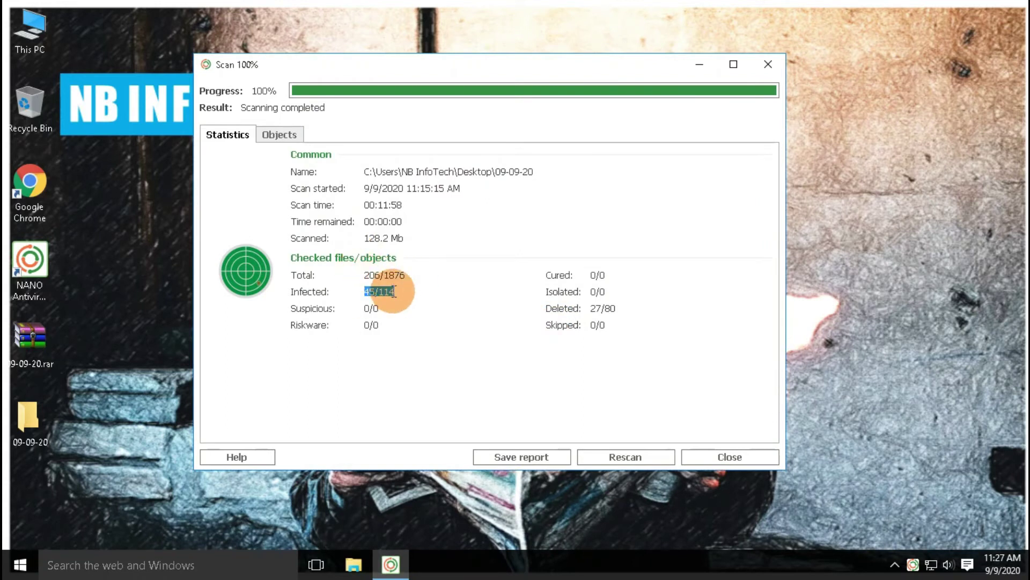
drag(586, 308, 614, 312)
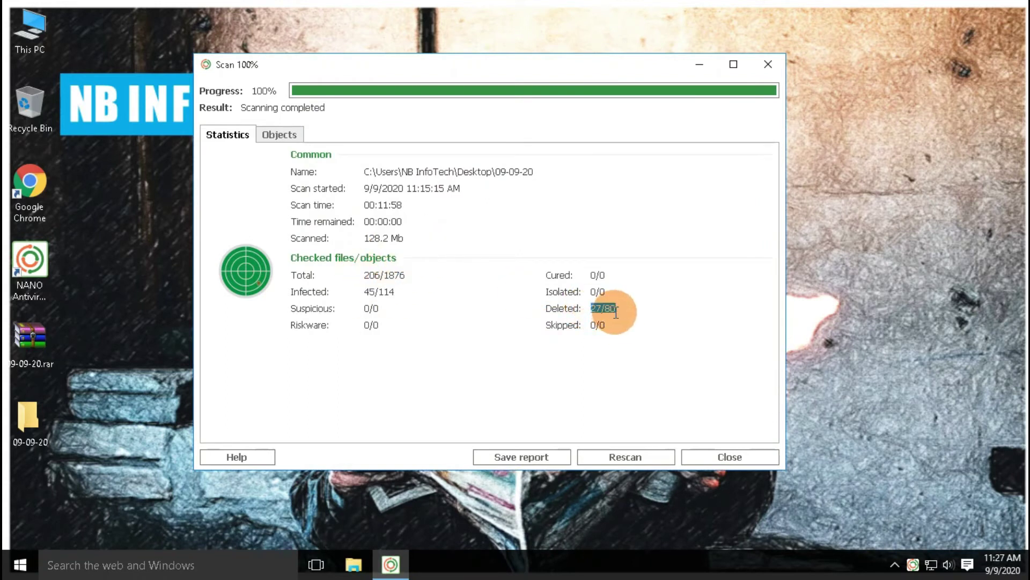
click(735, 457)
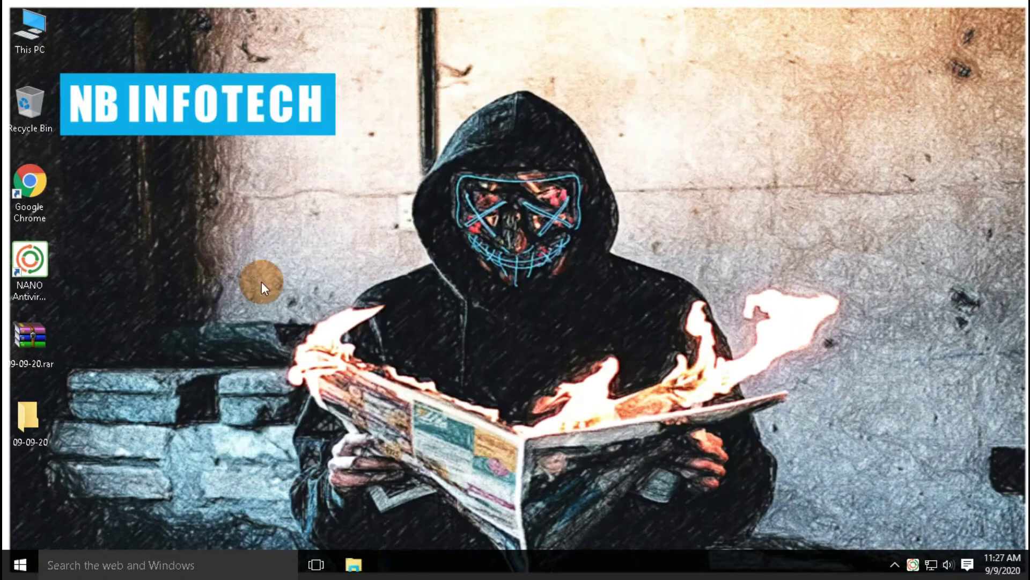
- Open the 09-09-20 desktop folder, check its remaining file count by selecting everything, and look through the application files
double_click(21, 414)
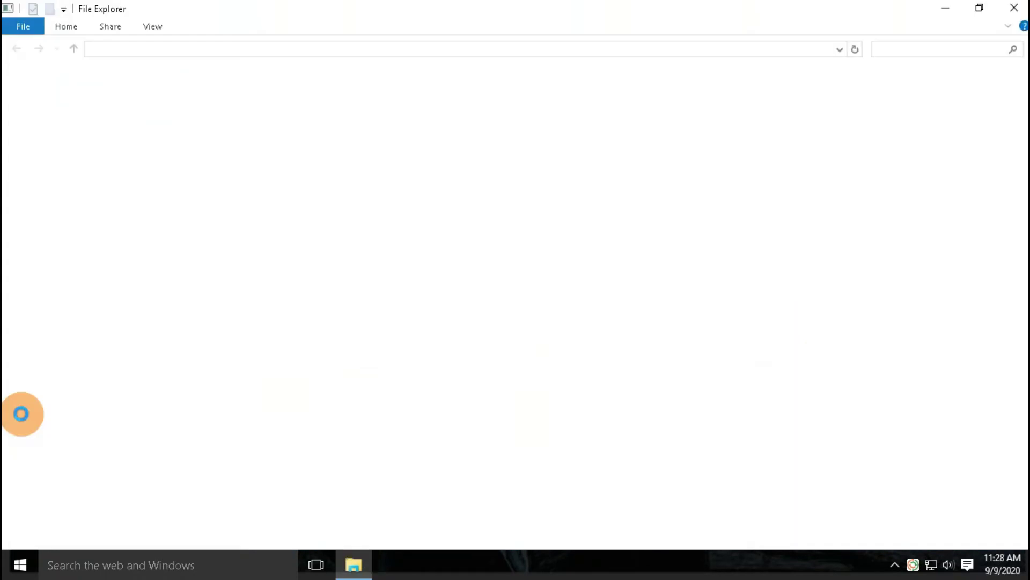
click(231, 101)
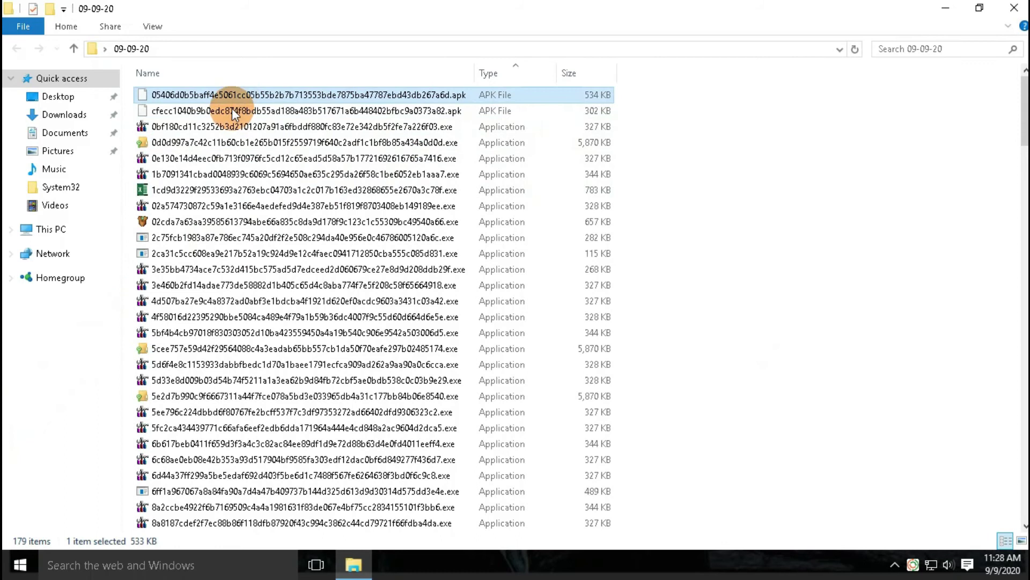
click(267, 315)
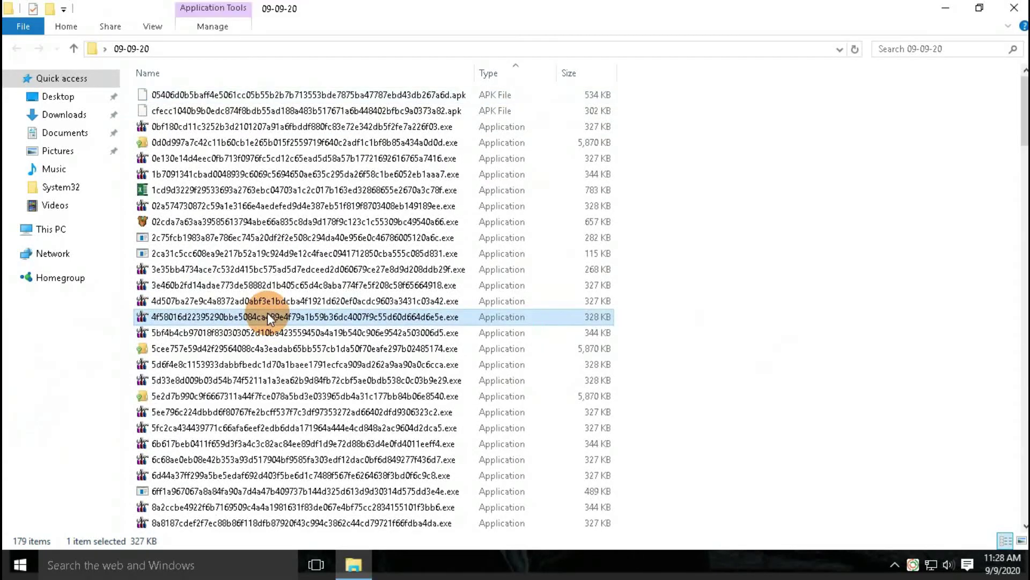
key(ctrl+a)
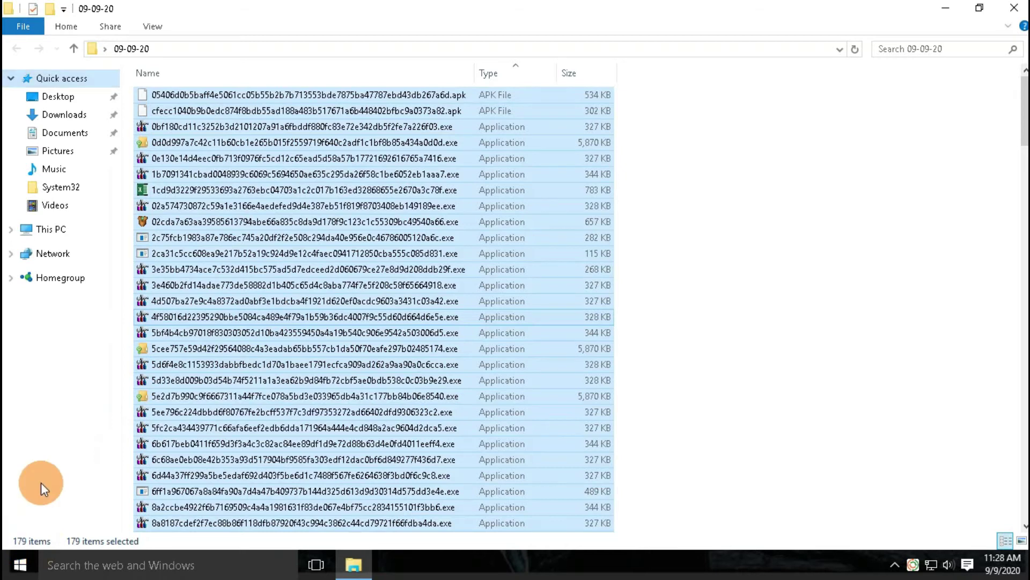
click(826, 490)
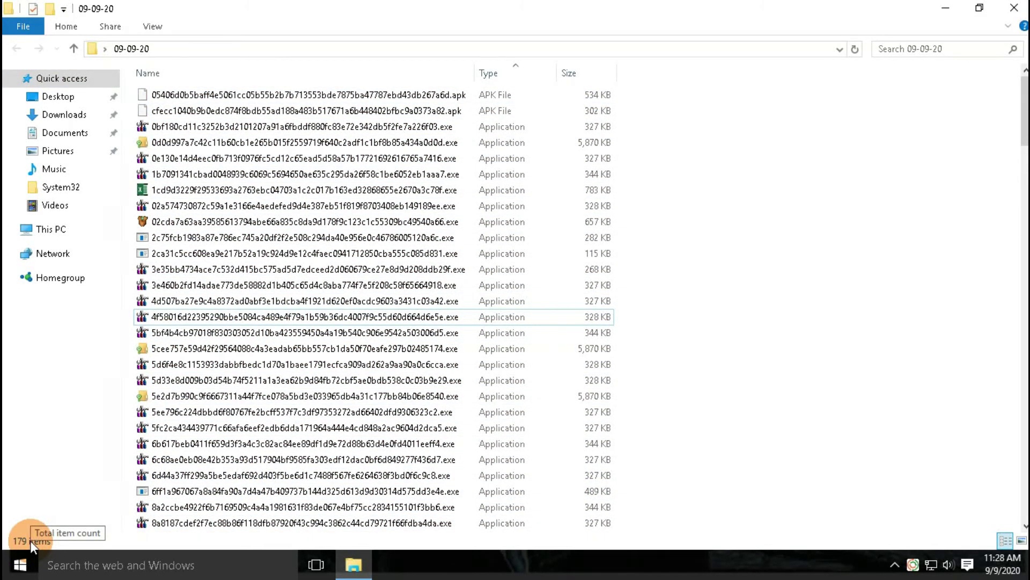
click(230, 340)
scroll(230, 340, down, 5)
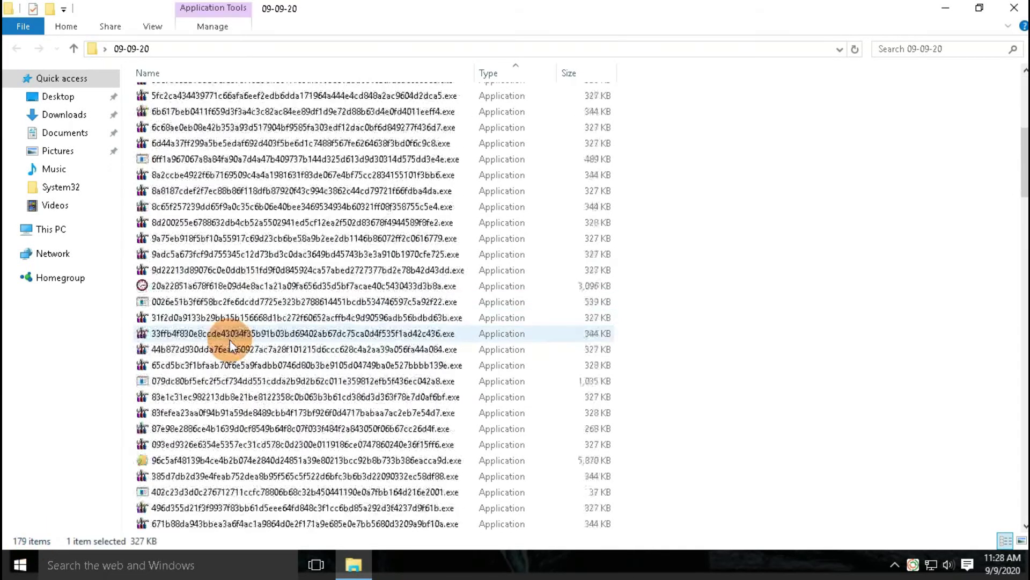
scroll(230, 338, up, 5)
- Run the 0bf180cd… application sample and the 5,476 KB ebfe9cc3… sample, closing the console window it opens
click(355, 126)
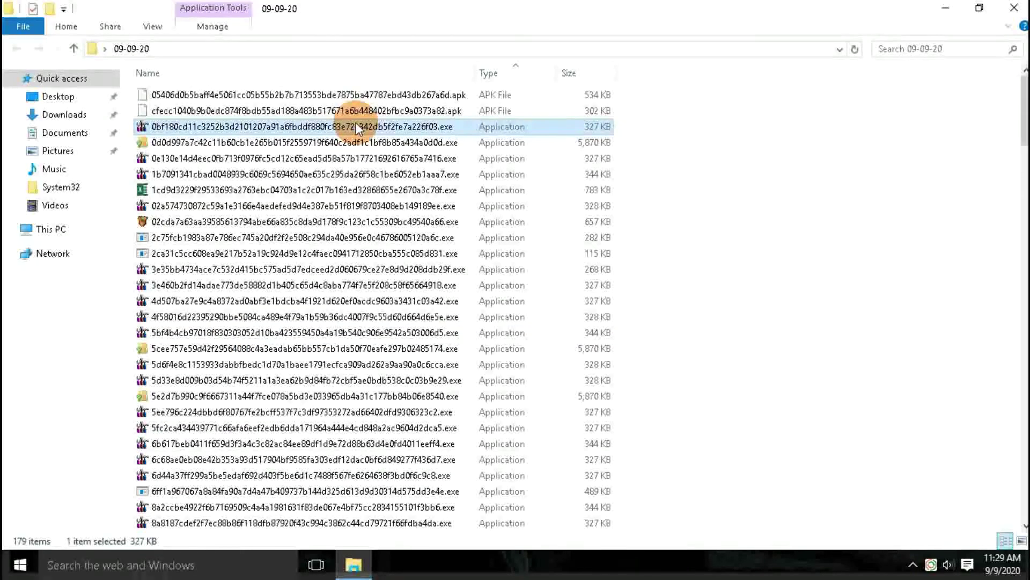
right_click(356, 125)
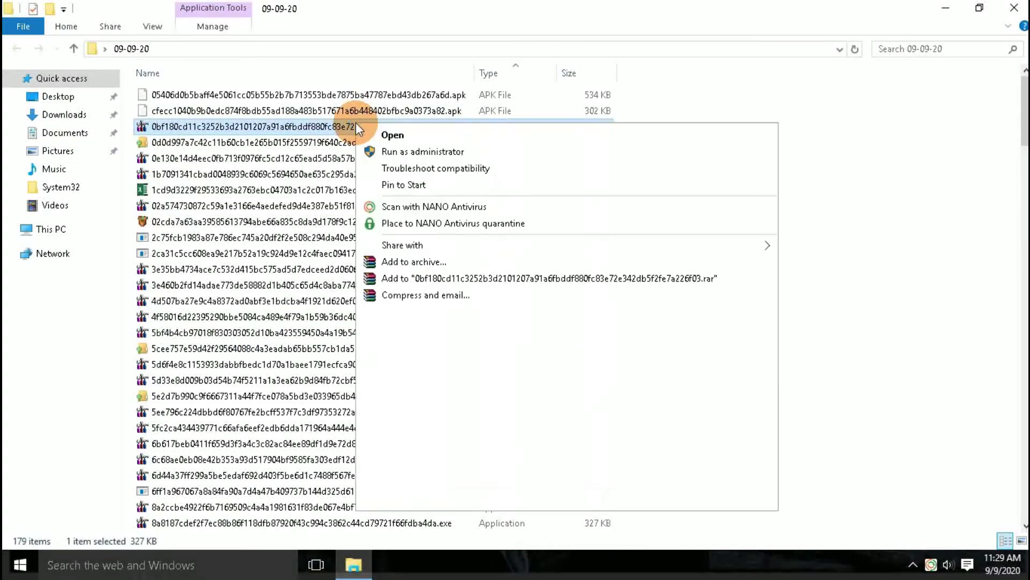
click(384, 134)
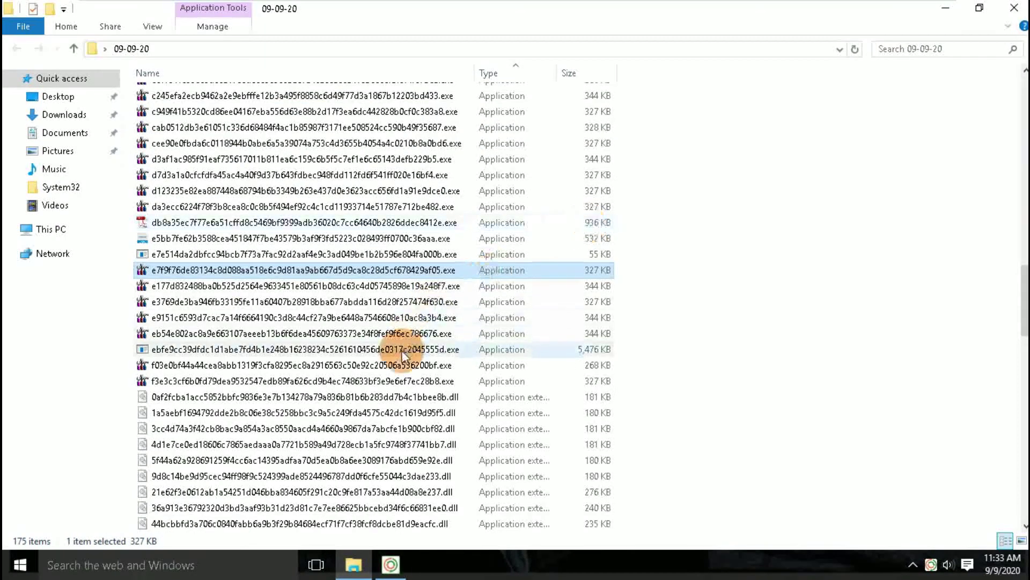
double_click(409, 345)
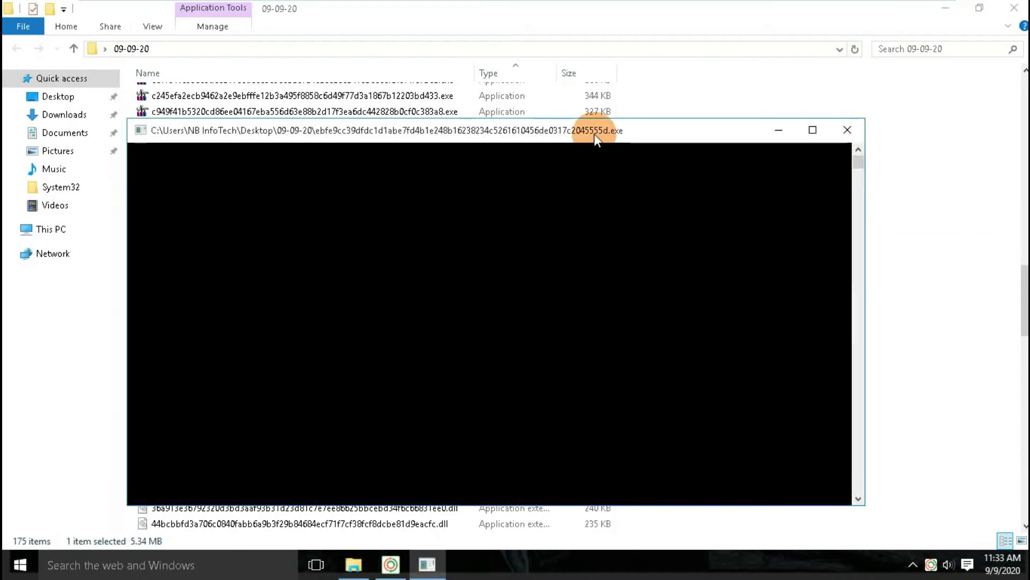
click(843, 130)
- Delete the f03e0bf4…, f3e3c3cf… and eb54e802… application samples around the ebfe9cc3… file
key(Down)
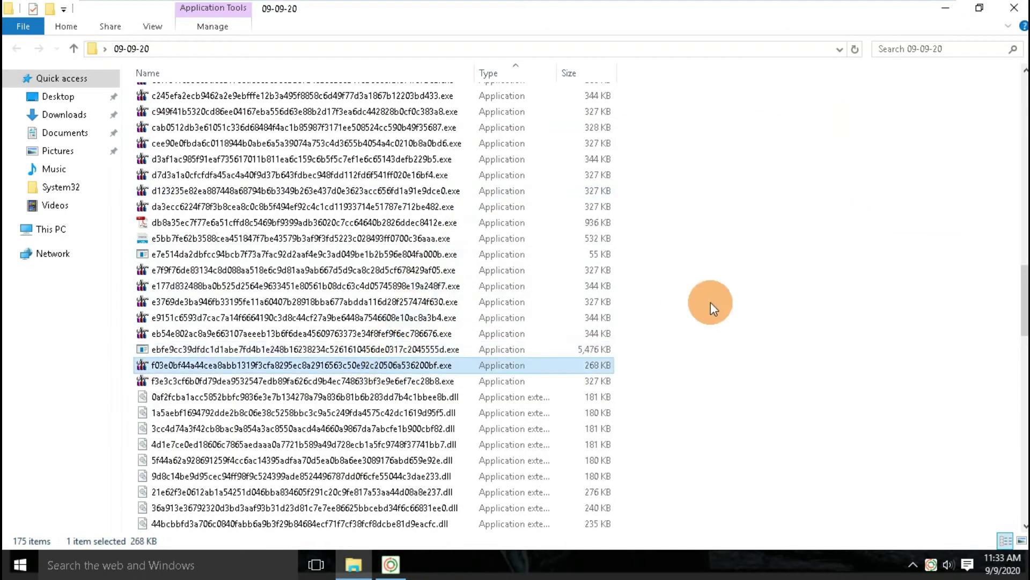
key(Delete)
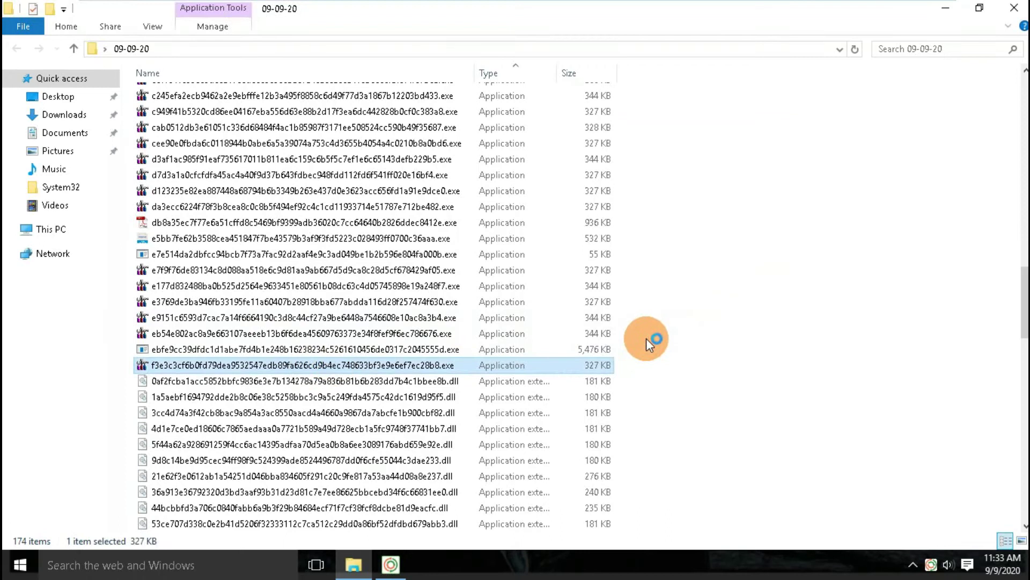
key(Delete)
key(Up)
key(Delete)
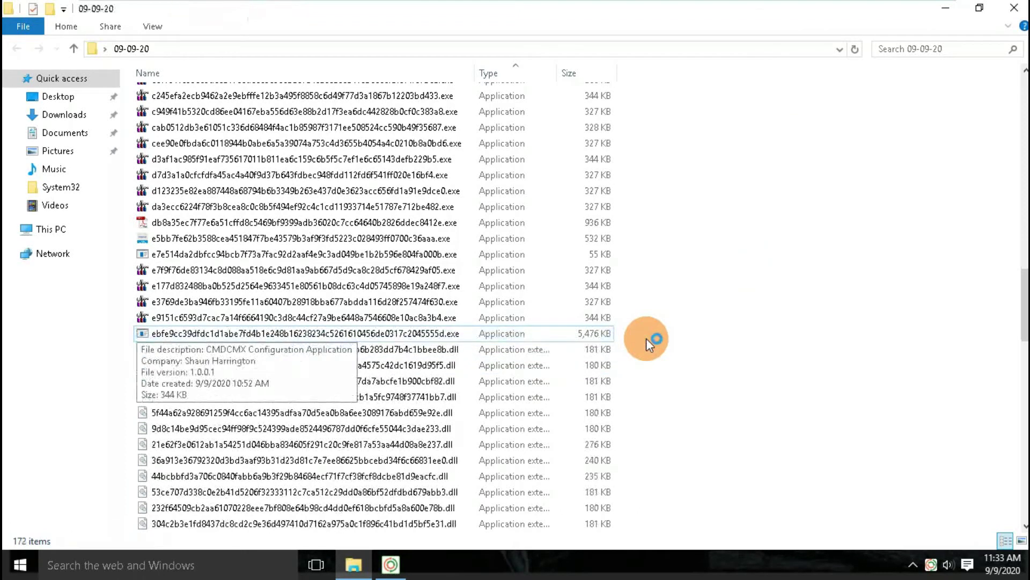
- Delete the four consecutive application samples from e7f9f76d… through e9151c65…
key(Up)
key(shift+Up)
key(shift+Up)
key(shift+Up)
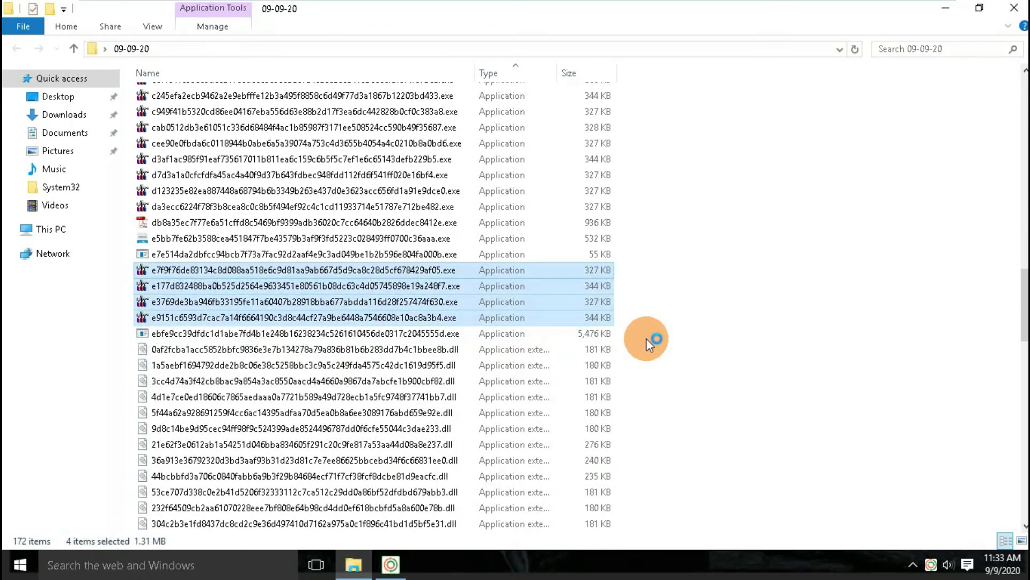
key(Delete)
- Delete the 327 KB da3ecc62… application sample and select a run of application files upward from there
click(246, 240)
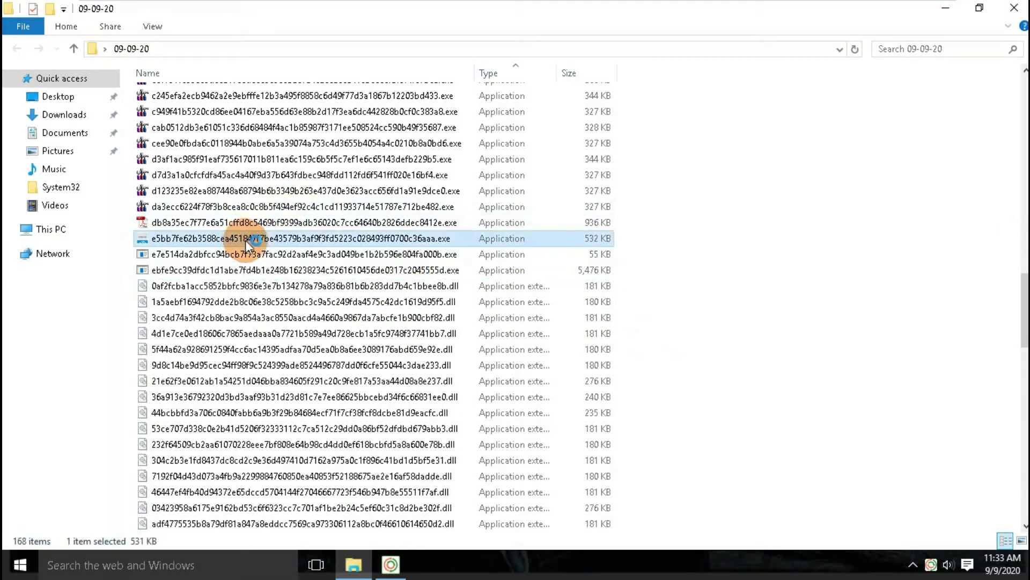
click(542, 223)
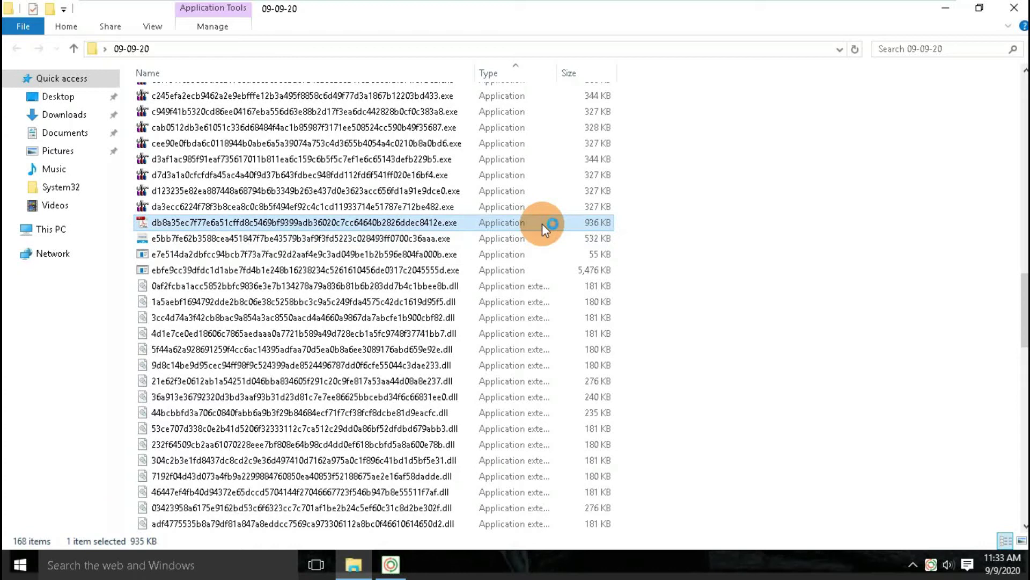
key(Up)
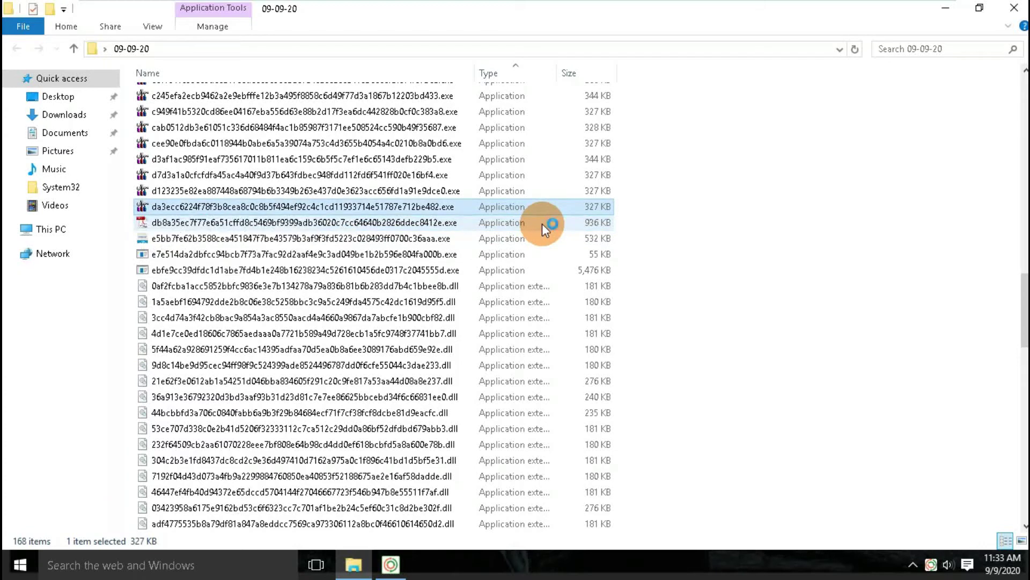
key(Delete)
key(shift+Up)
key(shift+Up)
key(shift+Up)
key(shift+Up)
key(shift+Up)
key(shift+Up)
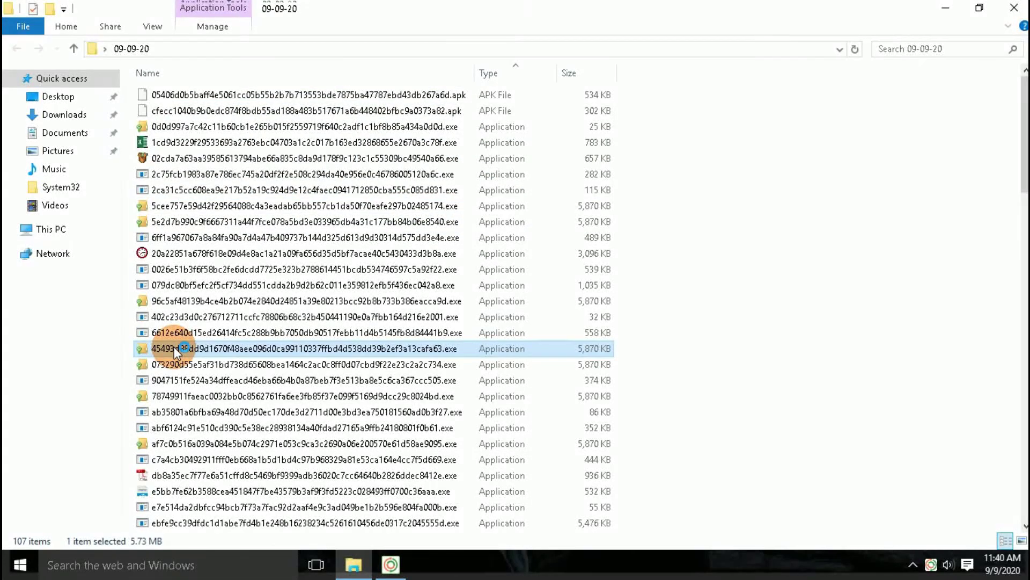
- Try running application samples up the list from 6612e640… to 6ff1a967…, dismissing the notice for 96c5af48…
click(188, 333)
click(201, 317)
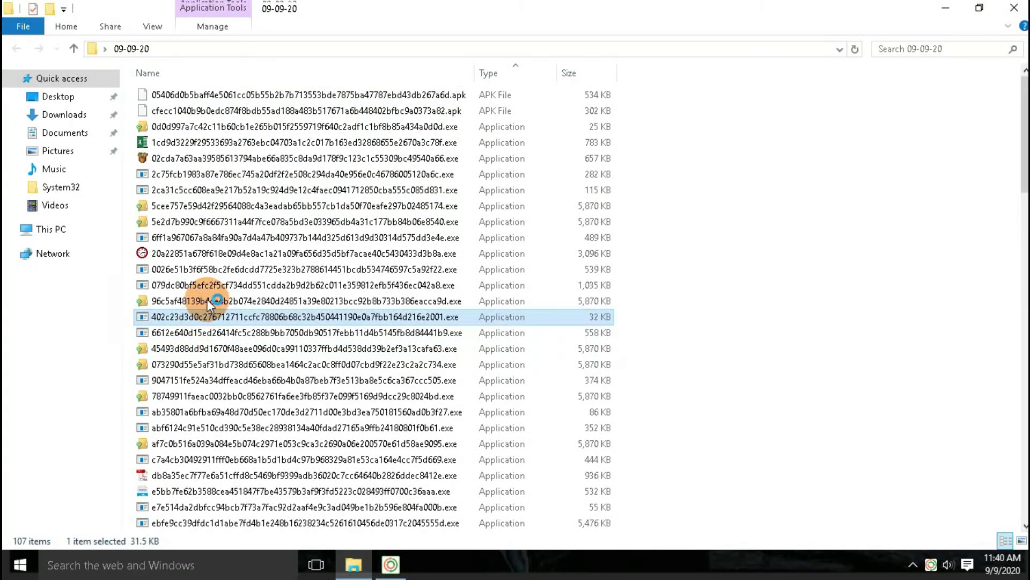
double_click(207, 298)
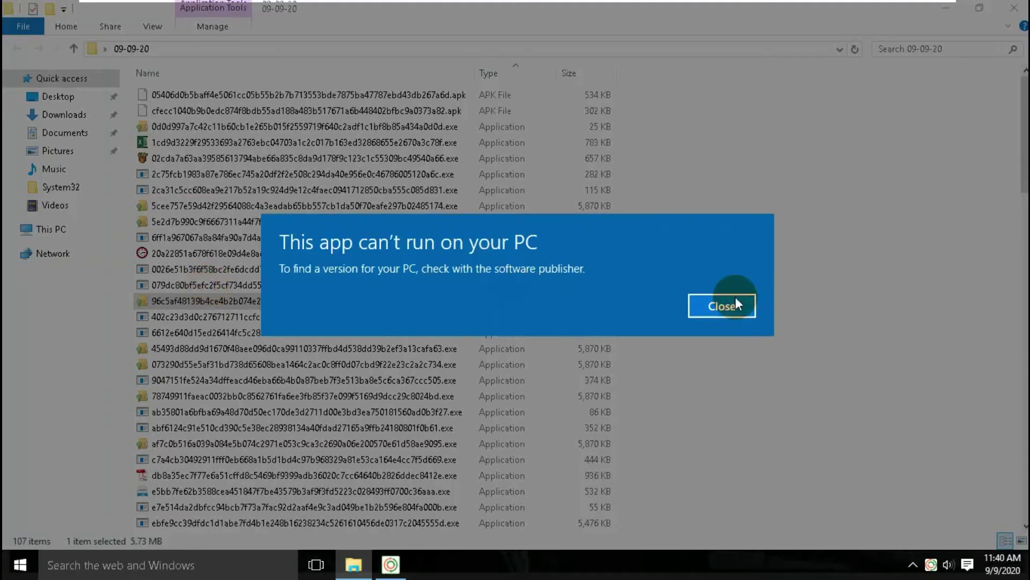
click(736, 300)
click(180, 285)
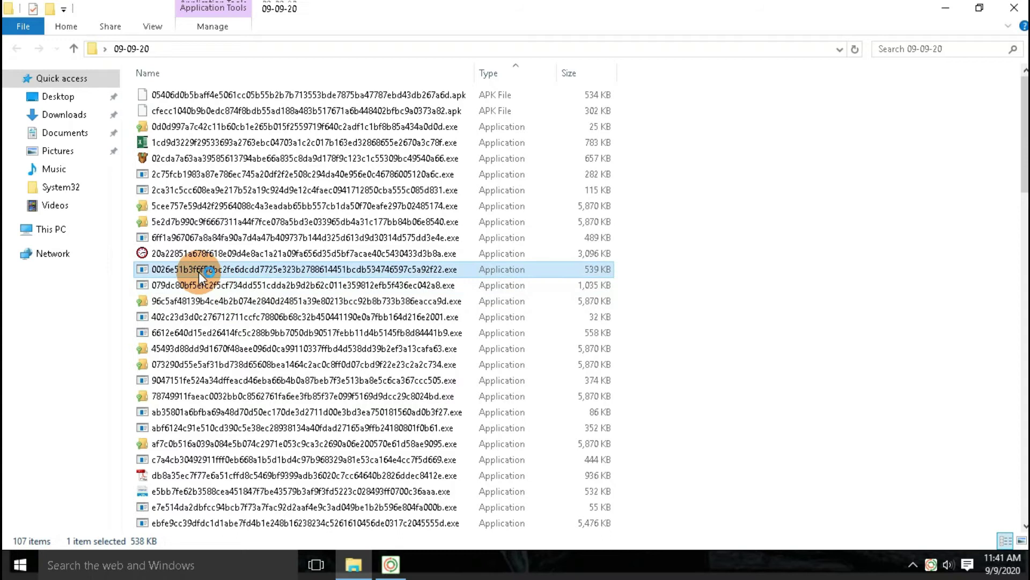
click(230, 240)
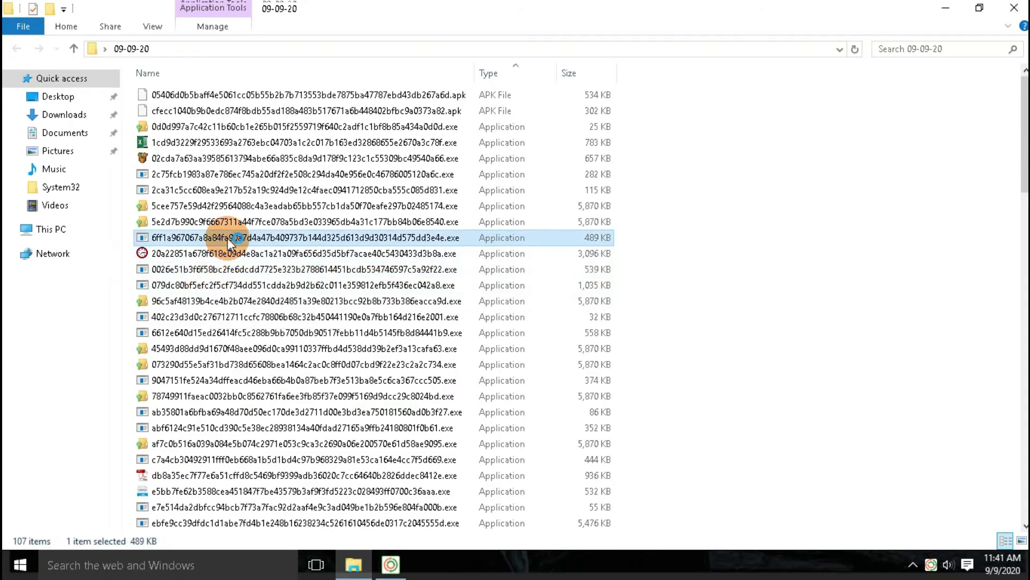
- Check the file guard's state and statistics in the NANO Antivirus window, returning to the sample folder
click(391, 564)
click(713, 249)
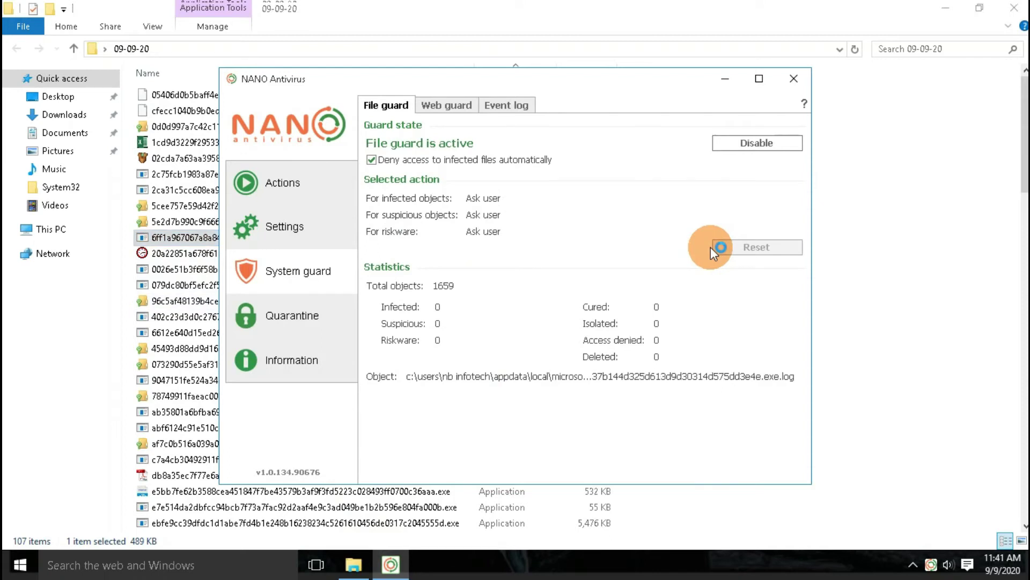
click(397, 27)
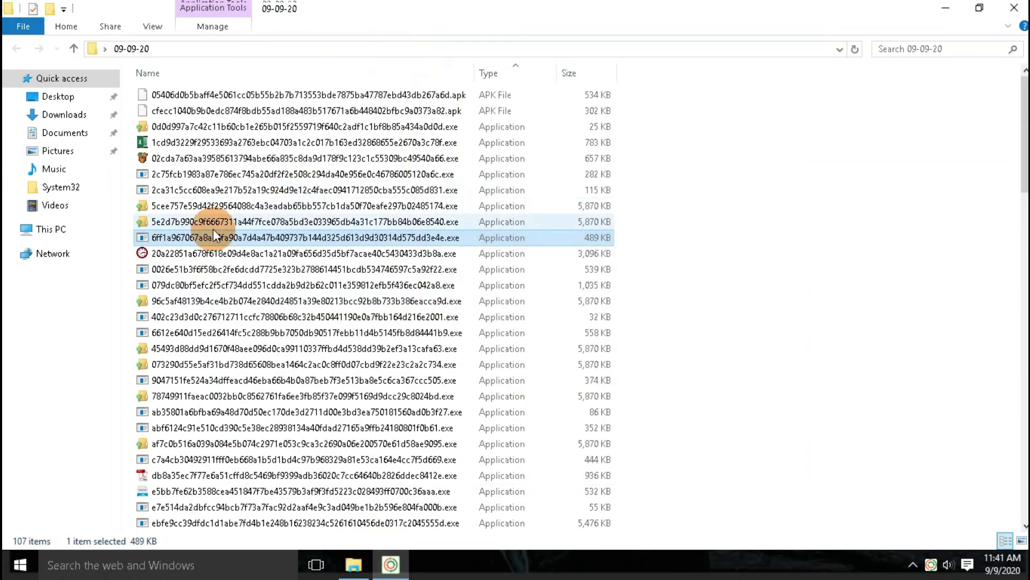
- Try running the 5,870 KB application samples 5e2d7b99… and 5cee757e…
click(214, 226)
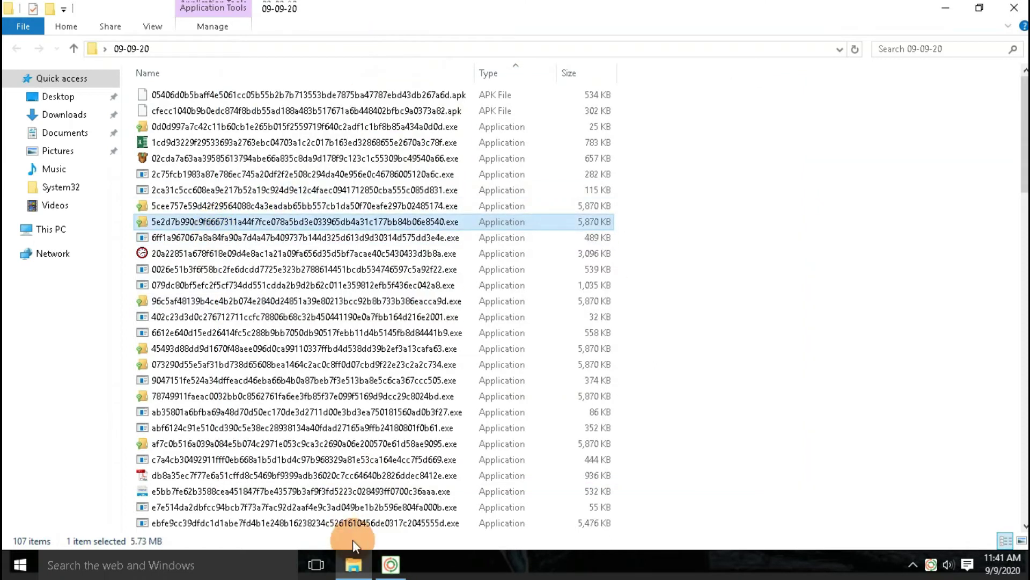
click(313, 286)
click(237, 207)
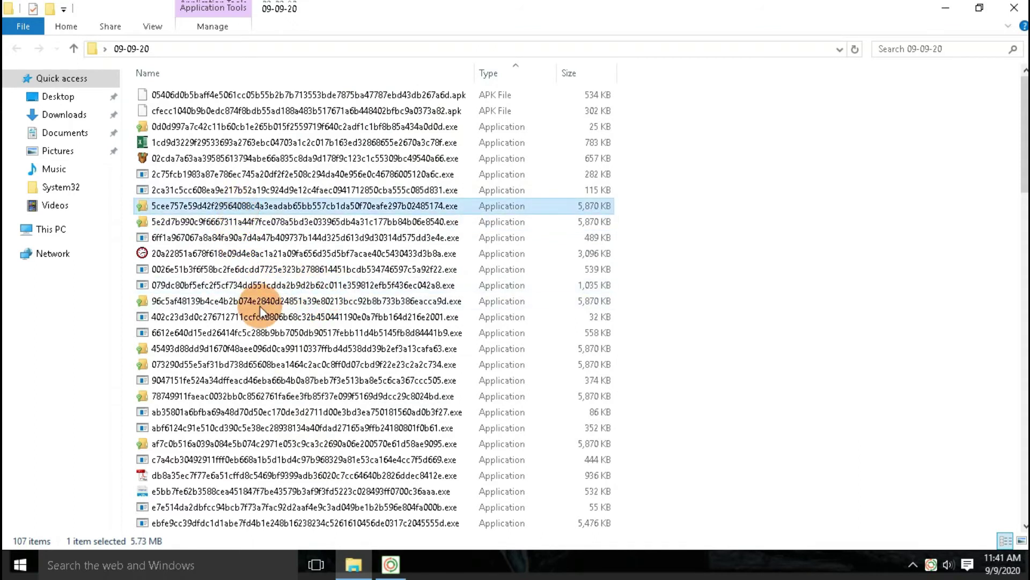
click(258, 223)
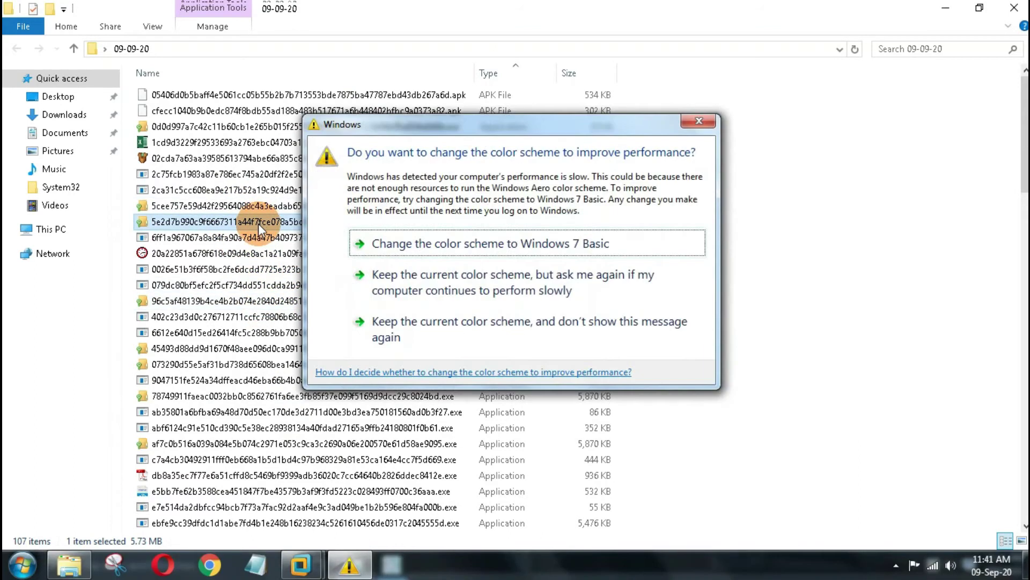
- Dismiss the color scheme notice and try running the 115 KB application sample 2ca31c5c…, closing its compatibility message
key(Num_Lock)
click(697, 144)
click(179, 204)
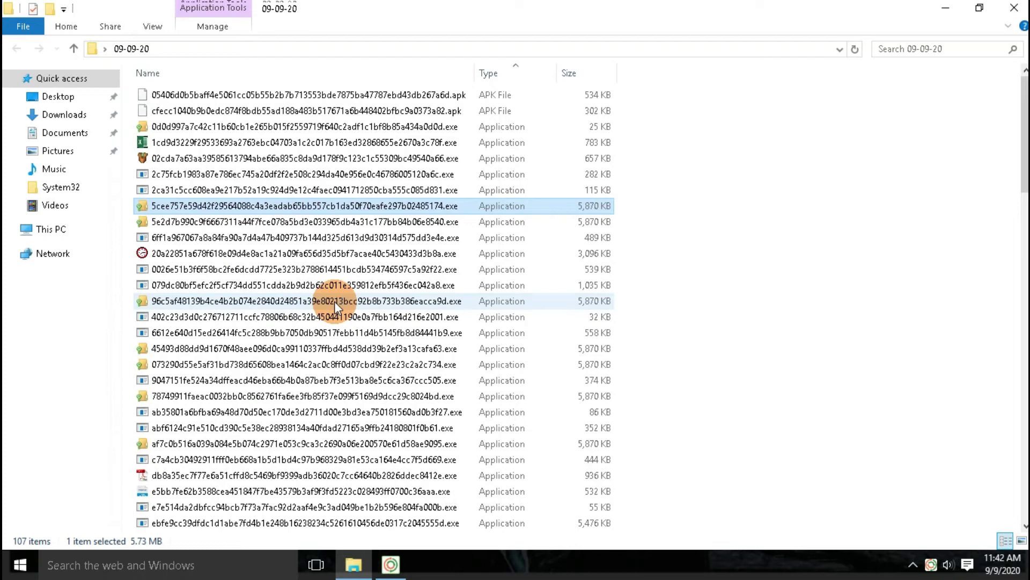
key(Up)
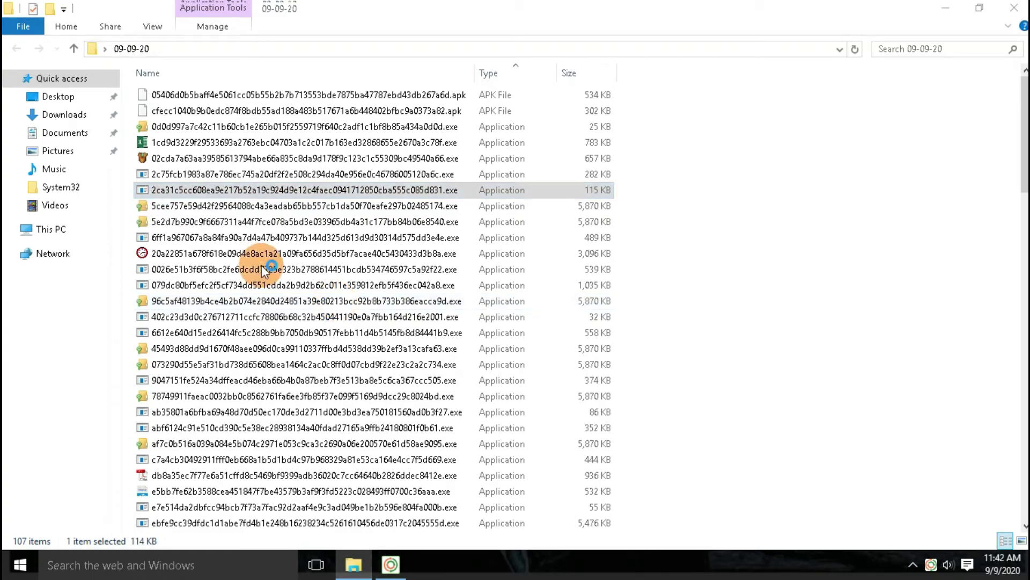
key(Return)
click(722, 303)
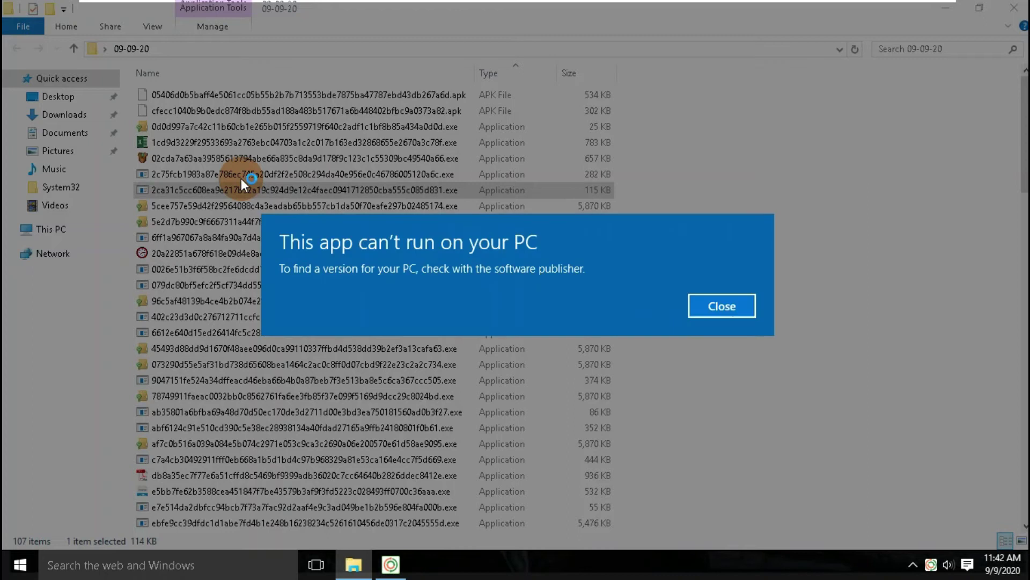
click(721, 303)
- Move up to the 657 KB application sample 02cda7a6… and refresh the sample folder's listing
key(Up)
key(Up)
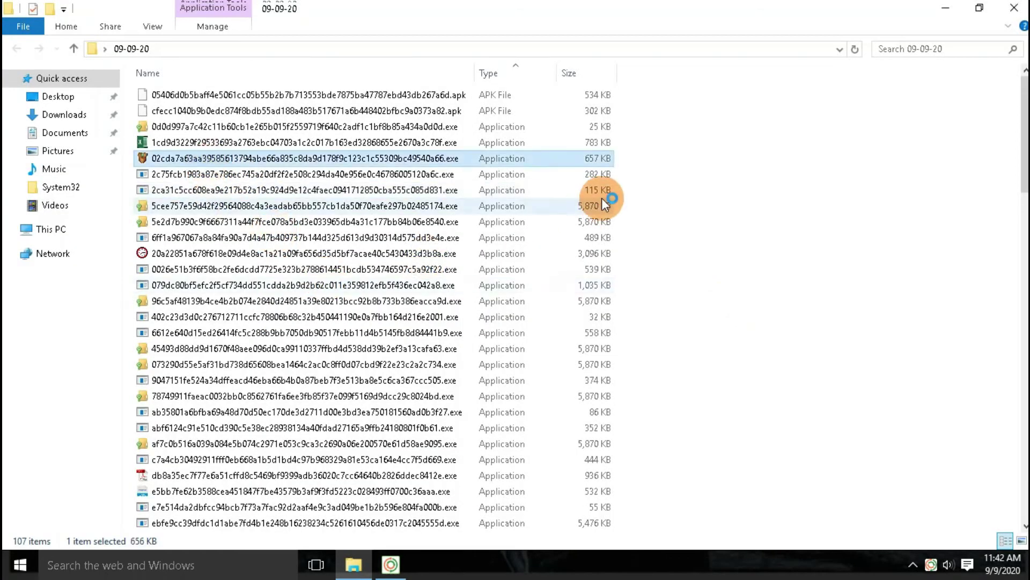
click(855, 49)
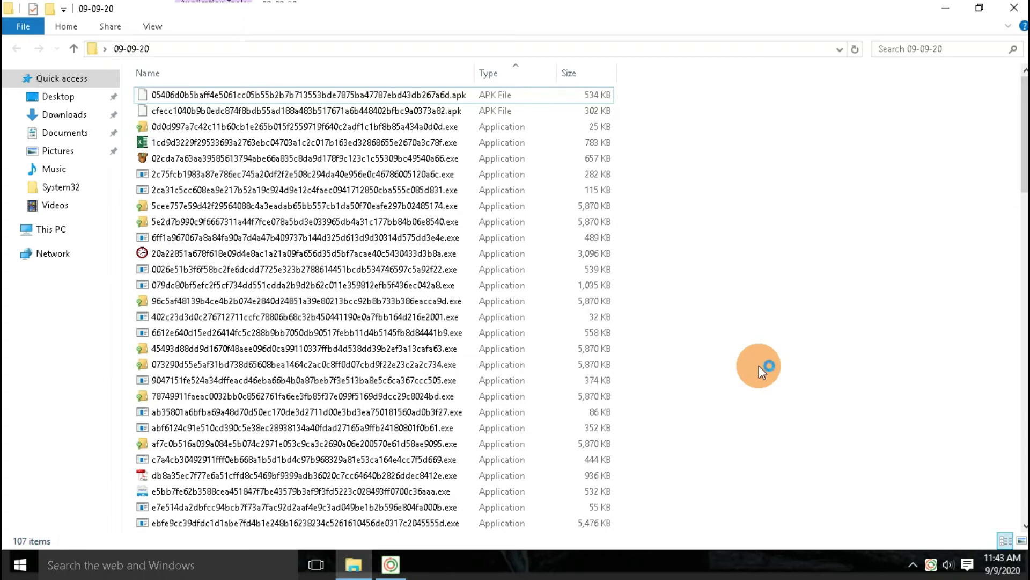
click(701, 127)
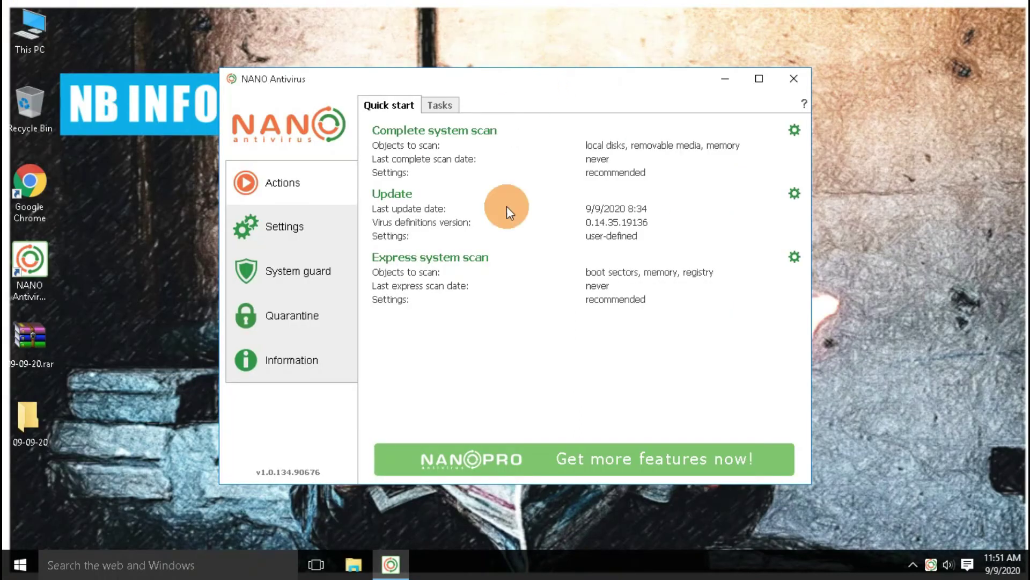
- Reopen the 09-09-20 sample folder, select all its files for review, and close the folder and antivirus windows
click(27, 429)
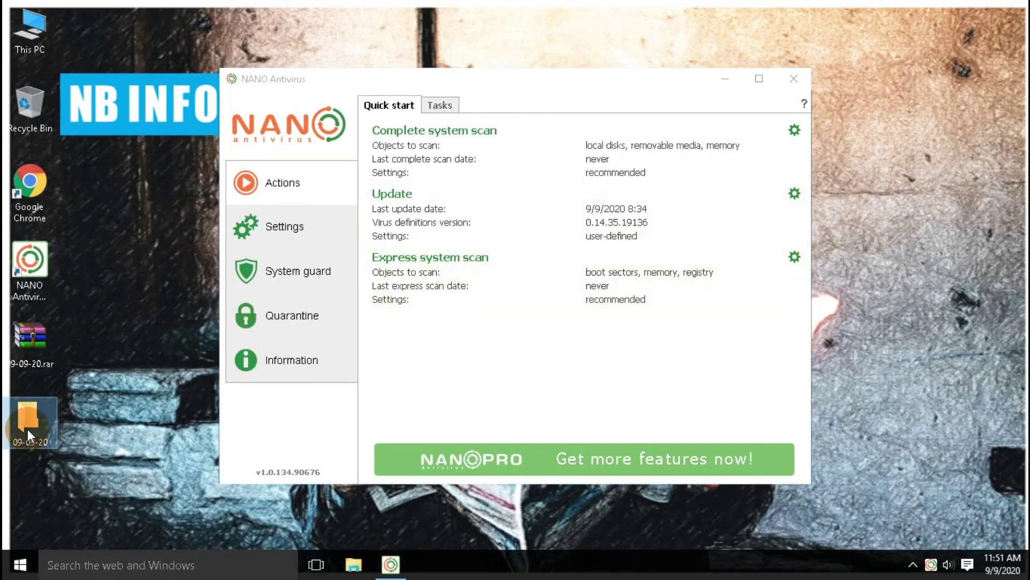
double_click(27, 429)
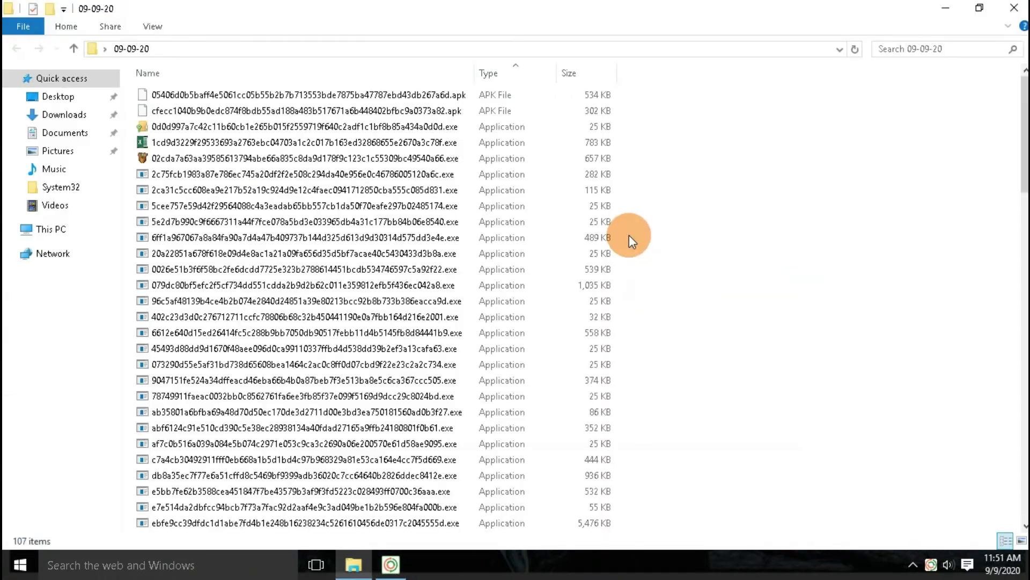
click(569, 251)
key(ctrl+a)
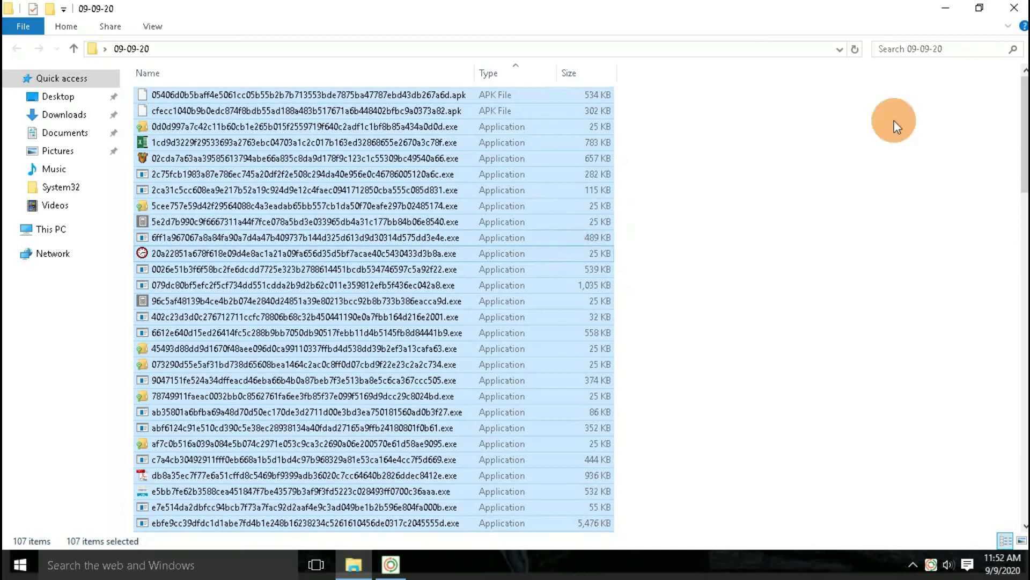
click(1015, 7)
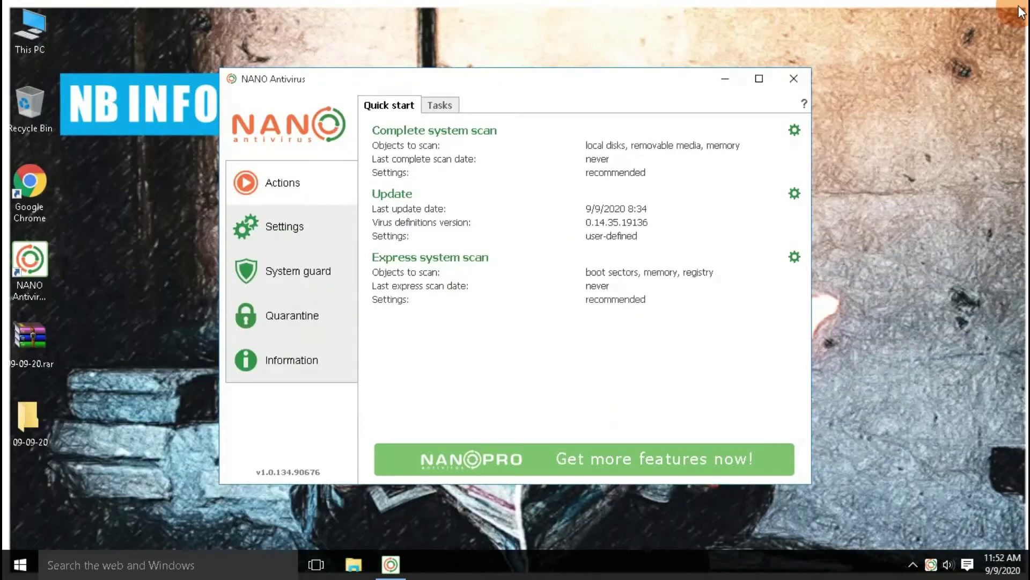
click(785, 79)
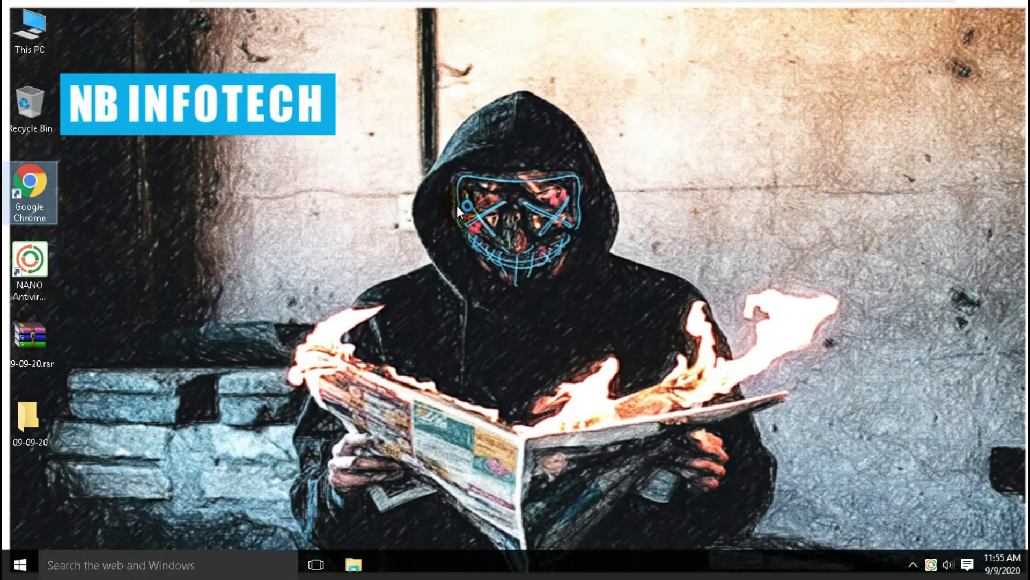
- Switch to Google Chrome, open VirusTotal and submit the 534 KB APK sample 05406d0b… for analysis
key(Return)
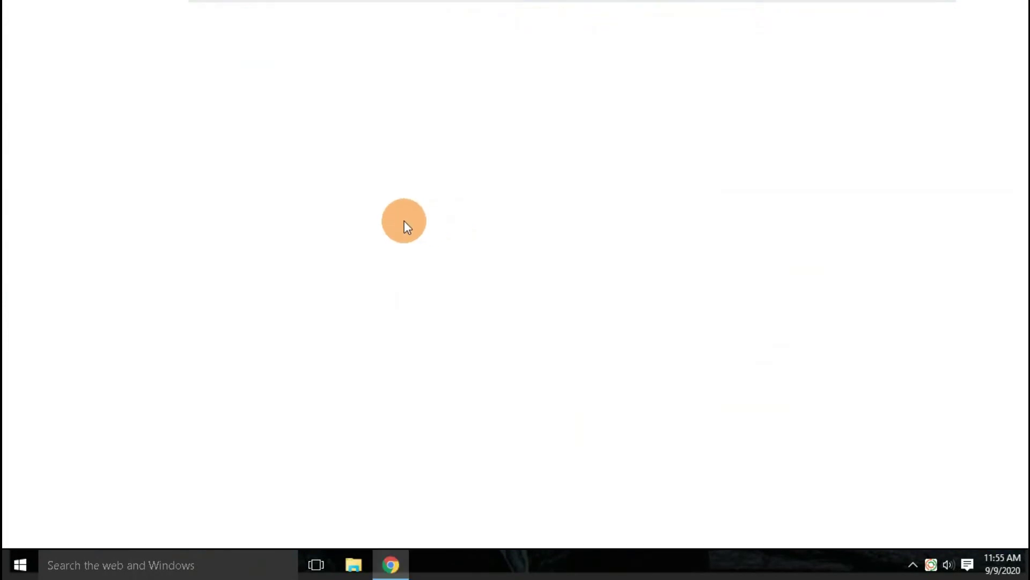
click(83, 68)
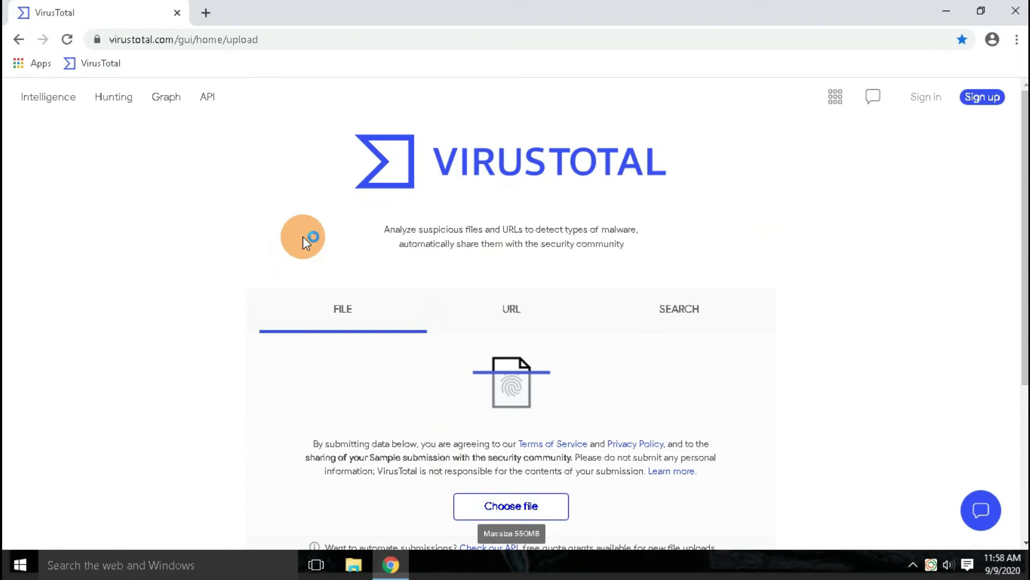
click(199, 110)
click(395, 341)
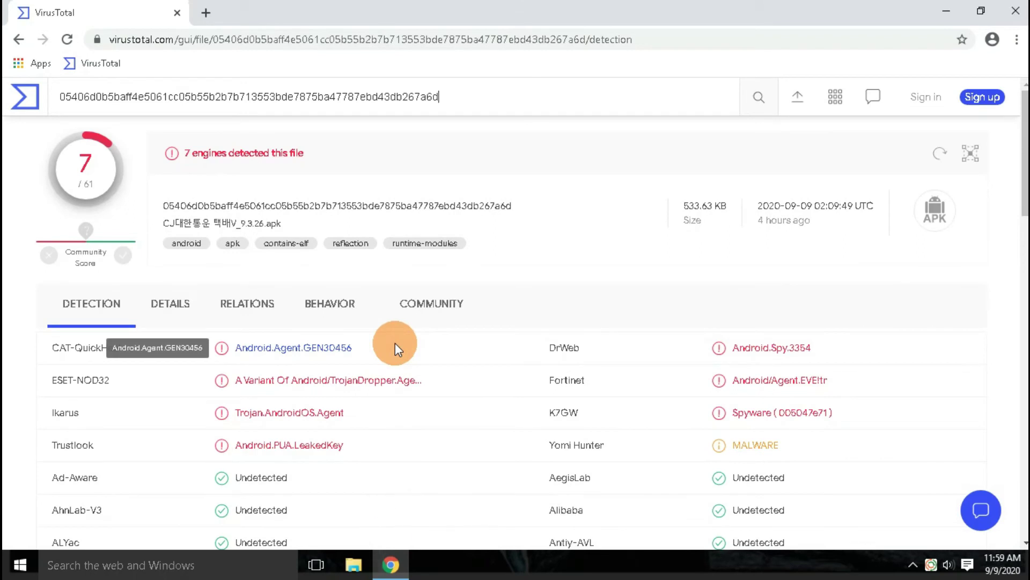
- Examine the VirusTotal report for the APK sample, including its detection count, file name, type and engine verdicts
triple_click(245, 216)
click(300, 157)
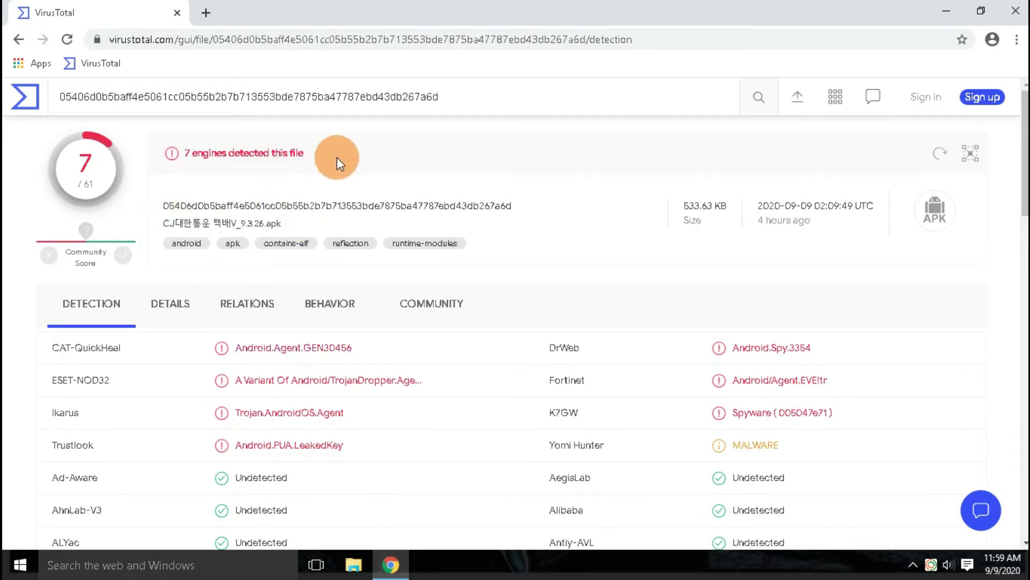
triple_click(165, 225)
click(936, 211)
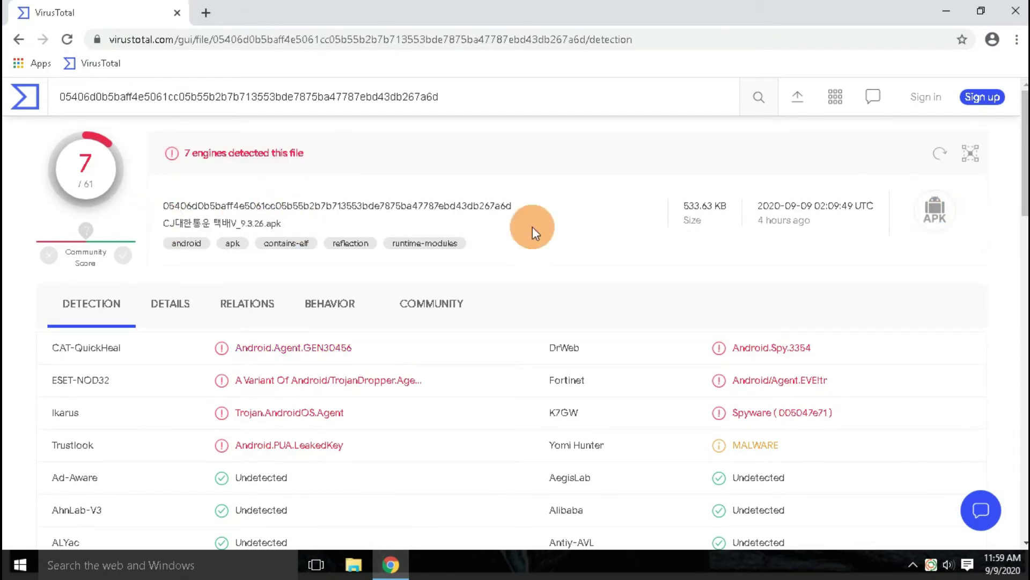
scroll(532, 227, down, 3)
scroll(532, 227, up, 3)
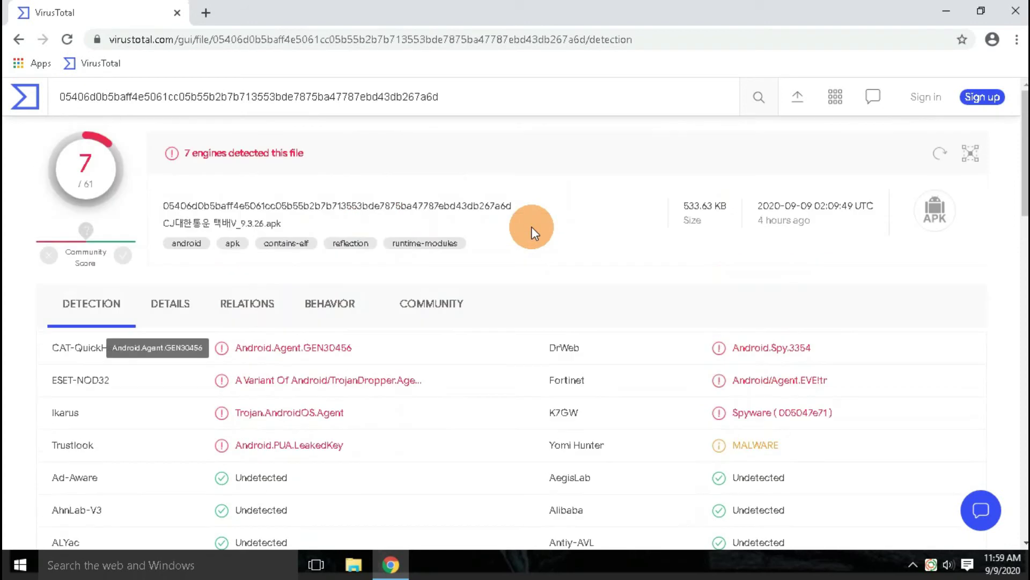
- Upload the 783 KB application sample 1cd9d322… from the 09-09-20 folder to VirusTotal
click(796, 101)
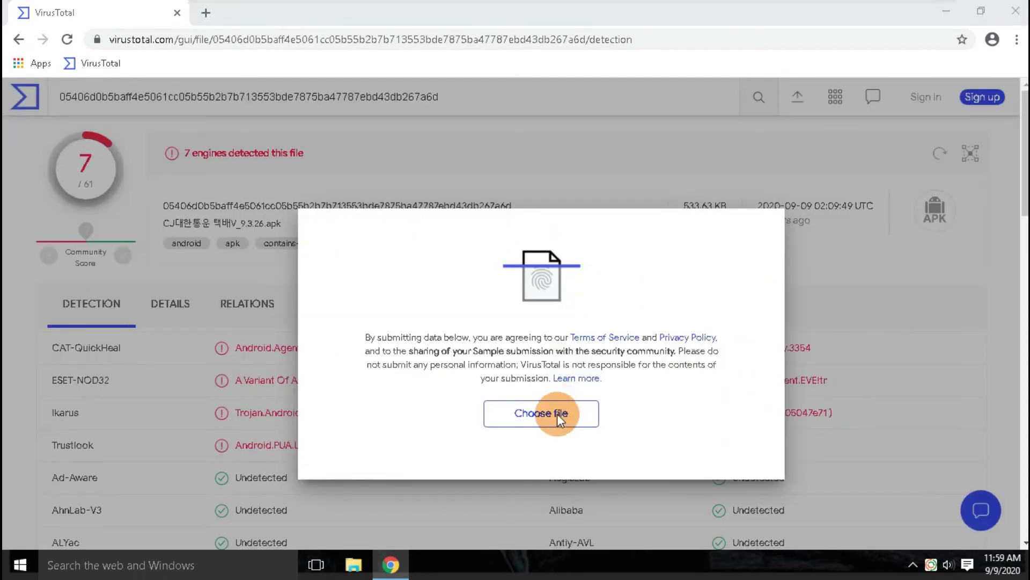
click(558, 417)
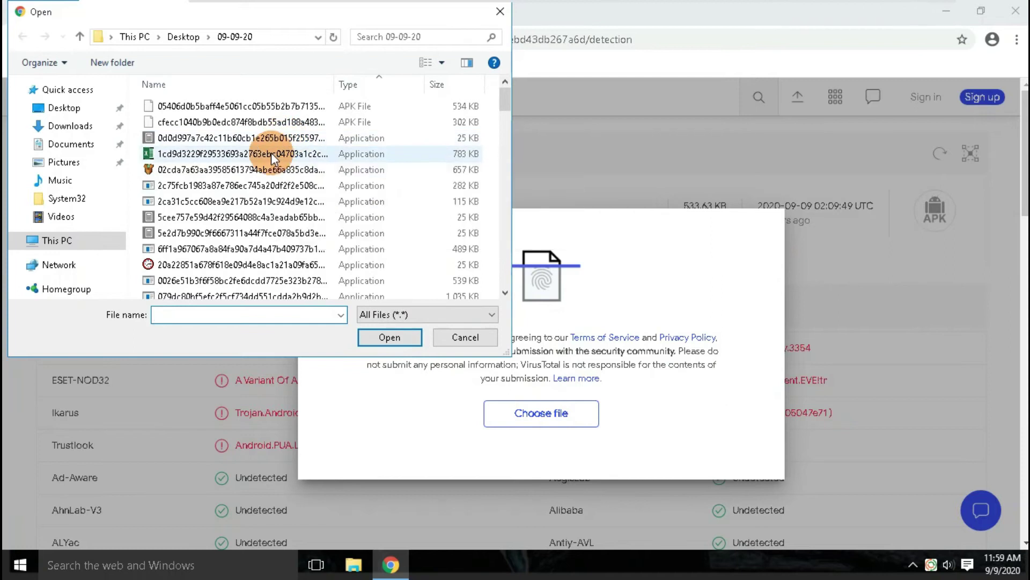
click(272, 153)
drag(424, 89, 427, 89)
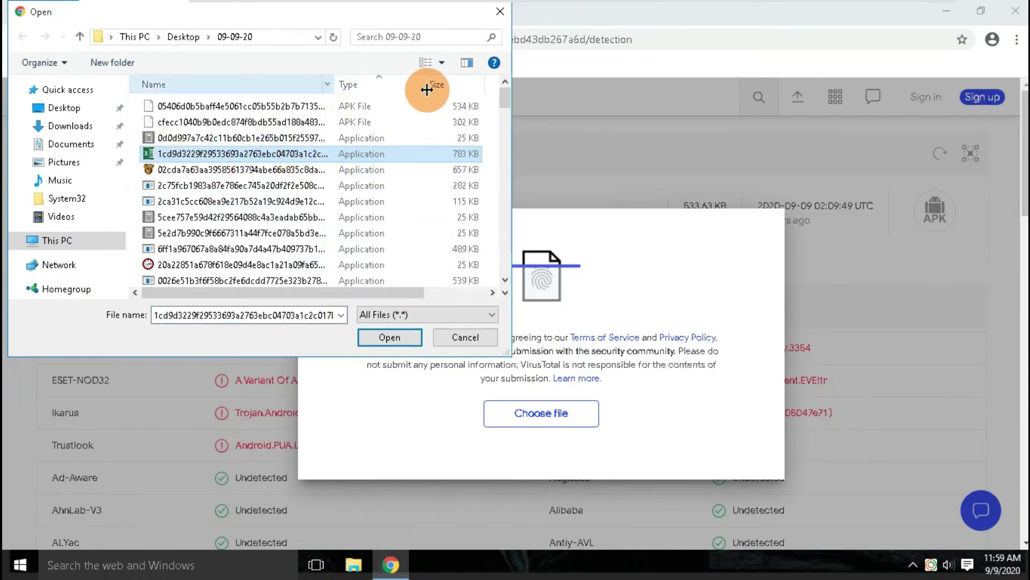
drag(345, 288, 391, 290)
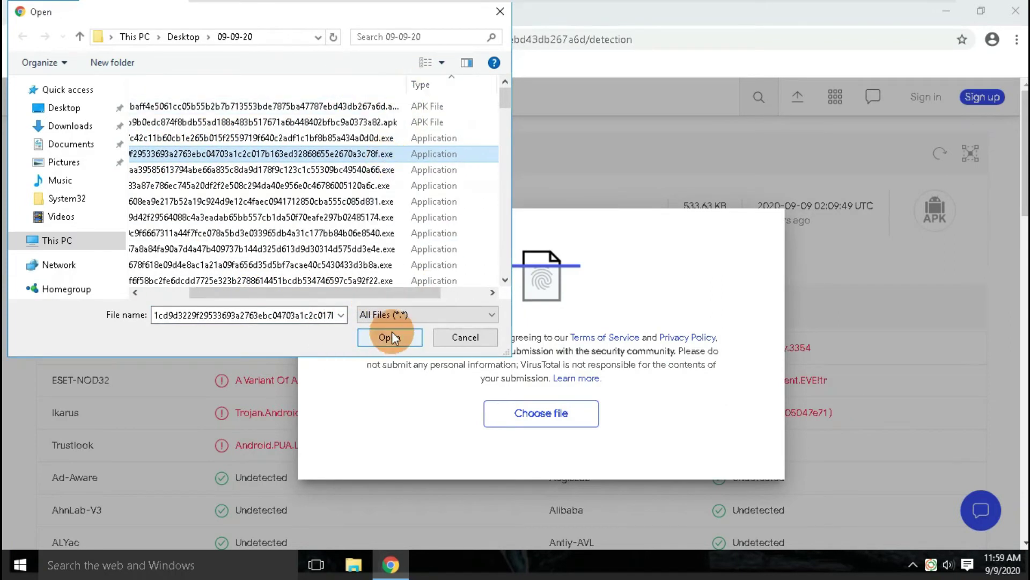
click(391, 337)
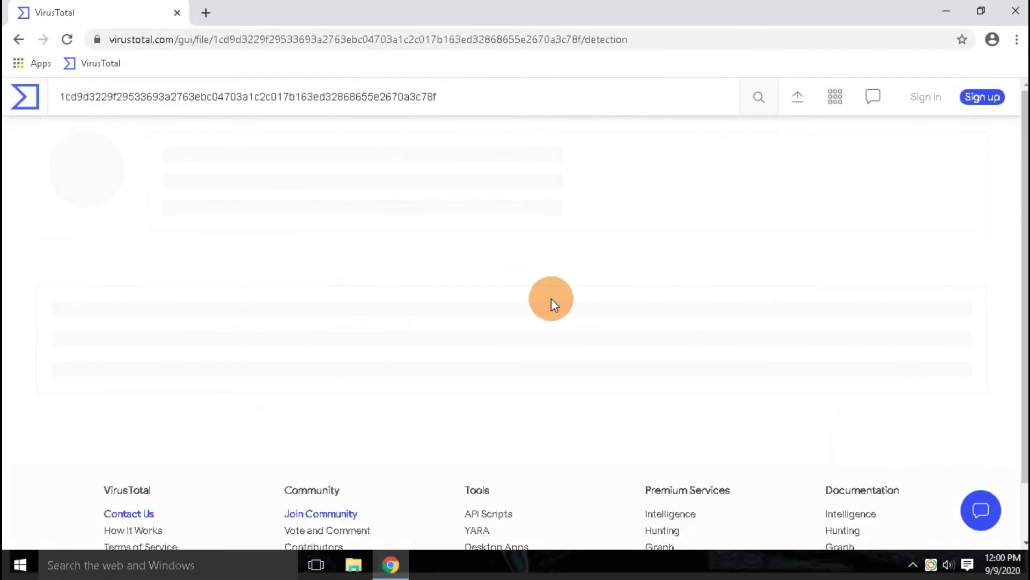
- Examine the report for sample 1cd9d322…, including its detection count, file type and the individual engine verdicts
drag(173, 152, 338, 156)
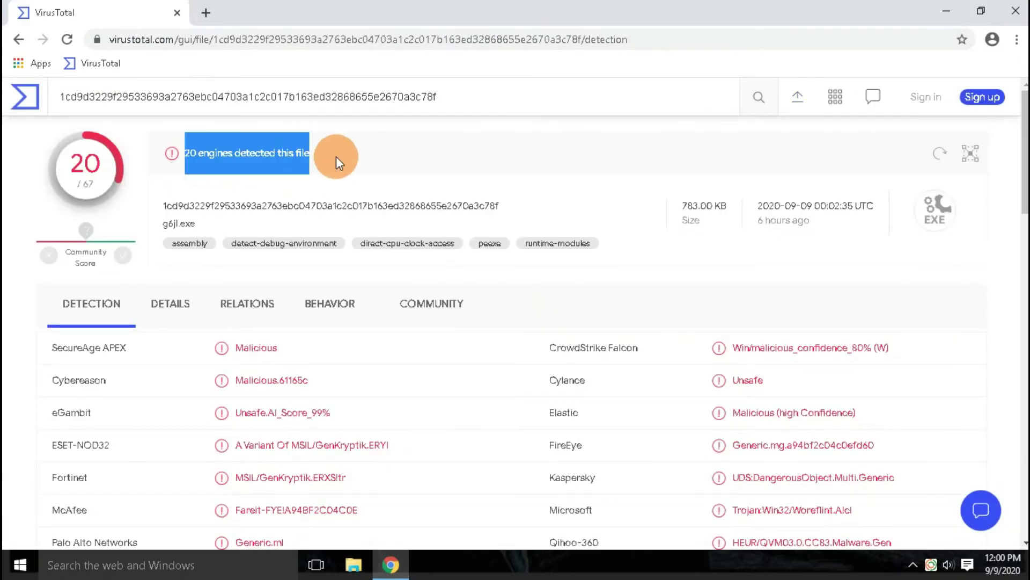
click(939, 211)
scroll(336, 342, down, 5)
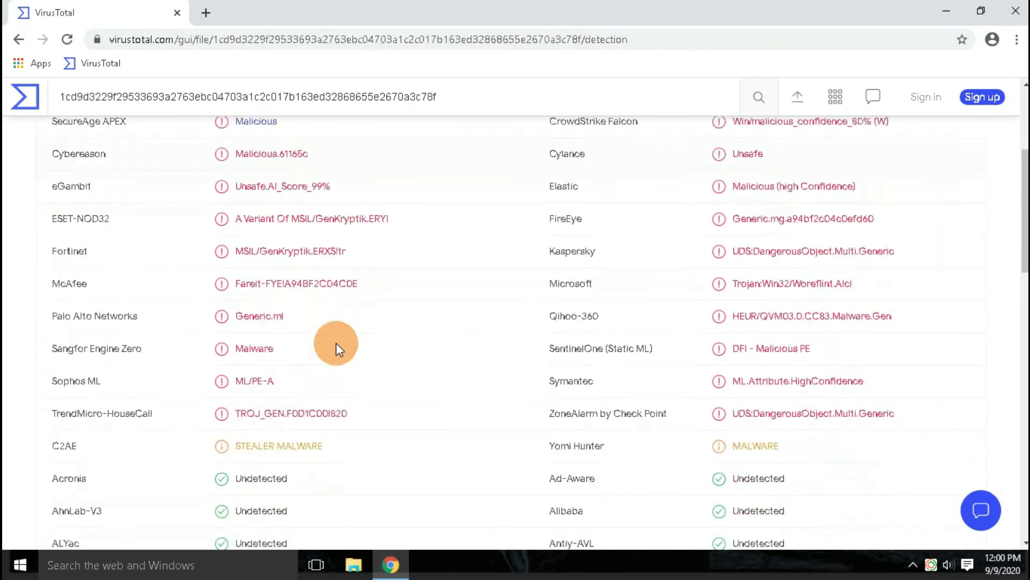
scroll(337, 343, down, 1)
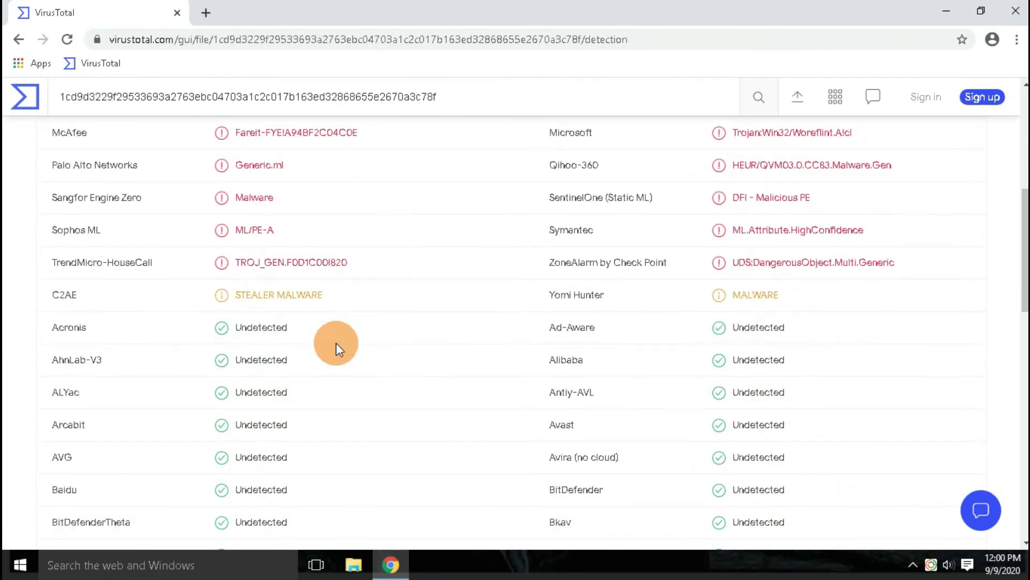
scroll(336, 343, up, 5)
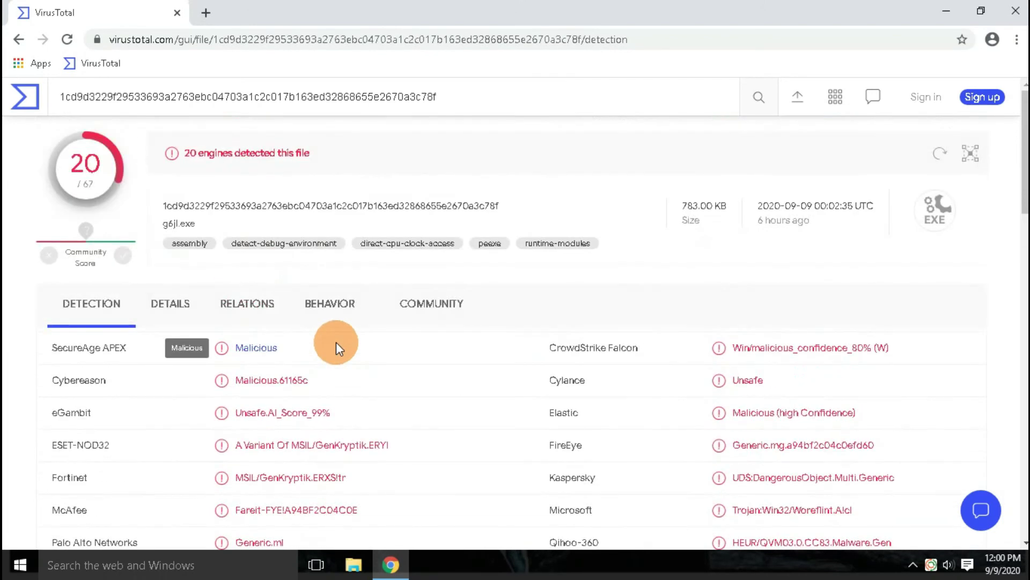
click(699, 121)
- Upload the application sample 02cda7a6… from the 09-09-20 folder to VirusTotal
click(798, 96)
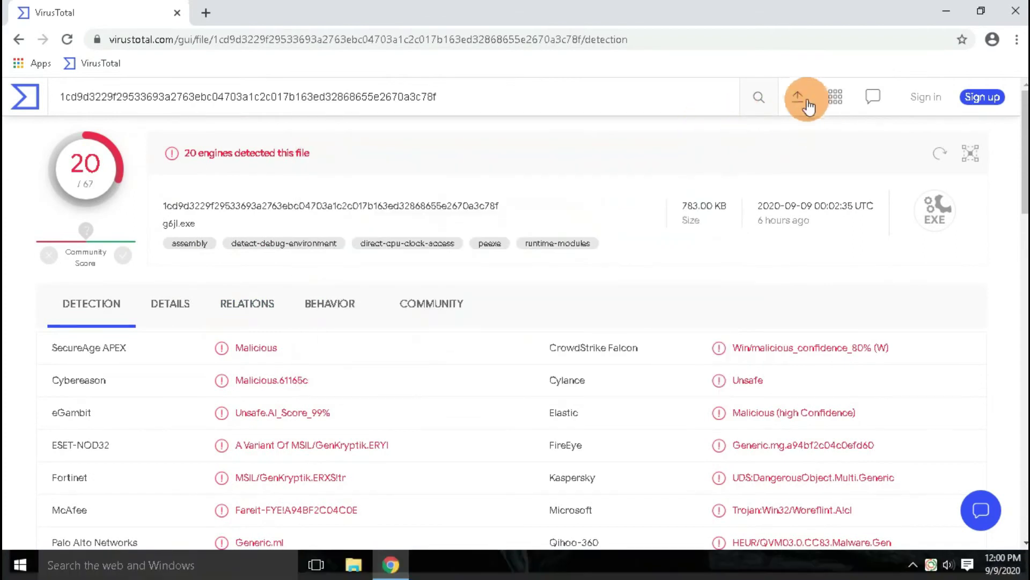
click(540, 413)
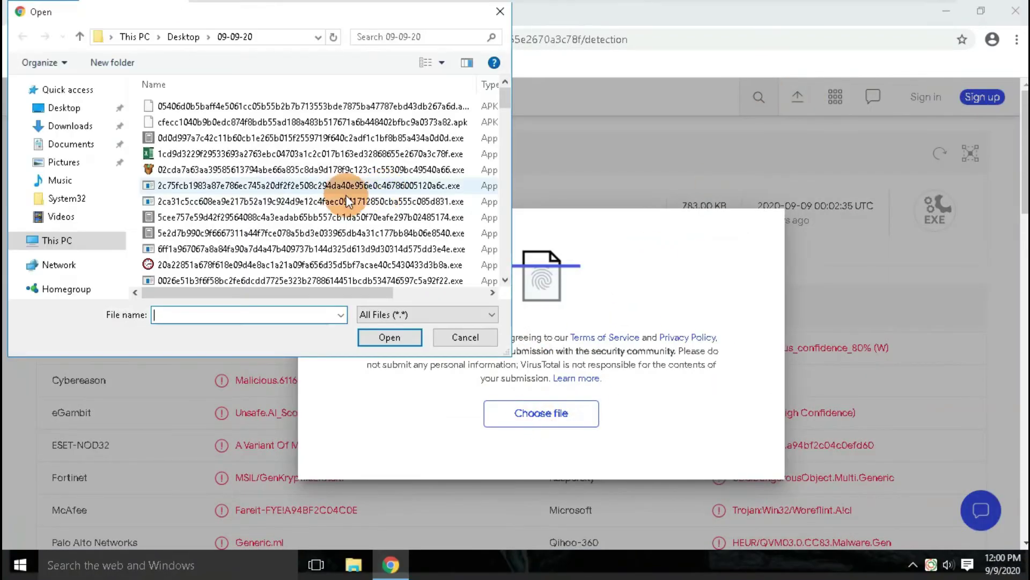
click(237, 169)
click(381, 340)
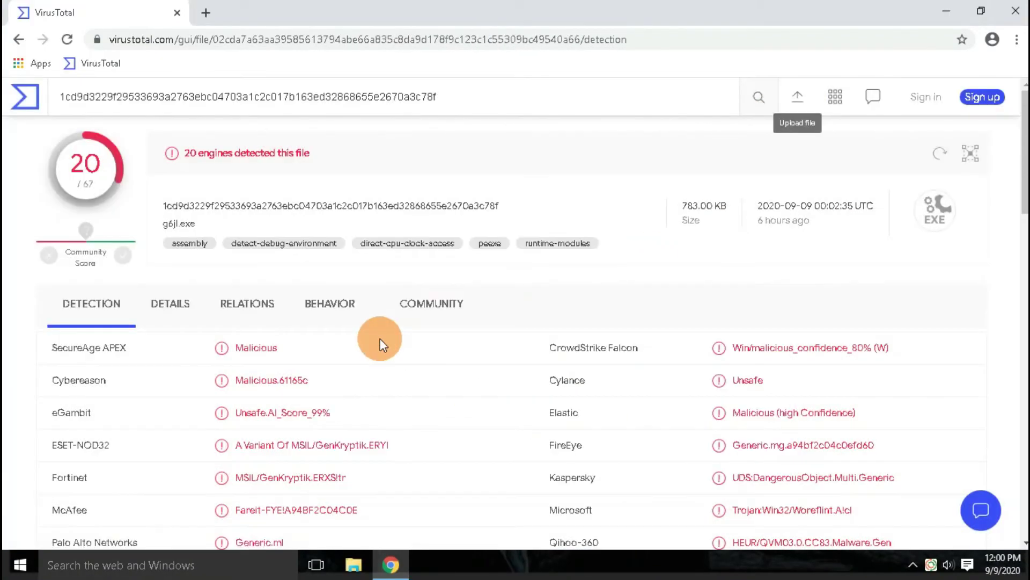
- Examine the report for sample 02cda7a6…, including its detection count, file type, original name and engine verdicts
drag(181, 159, 332, 161)
click(932, 223)
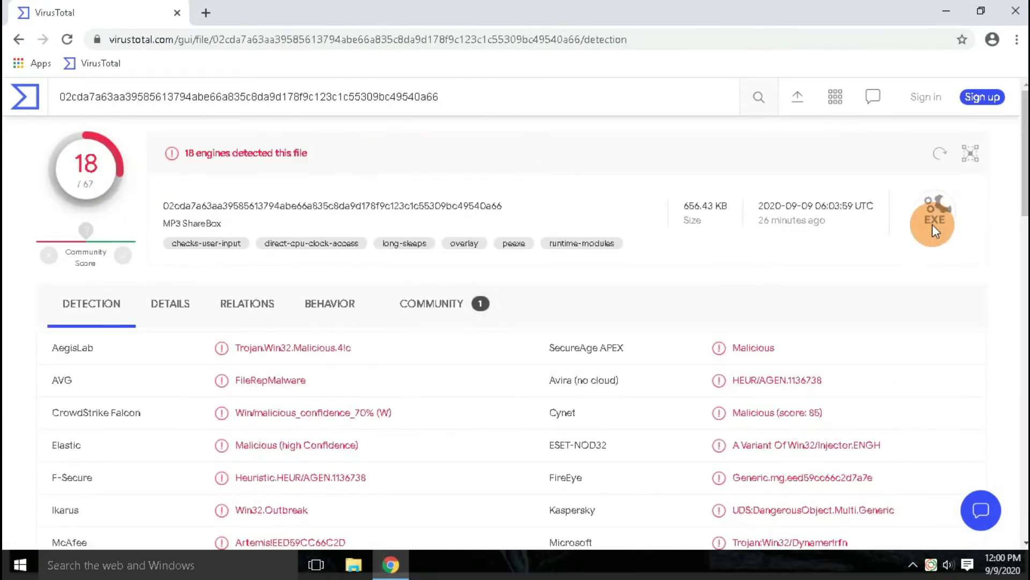
drag(142, 224, 223, 223)
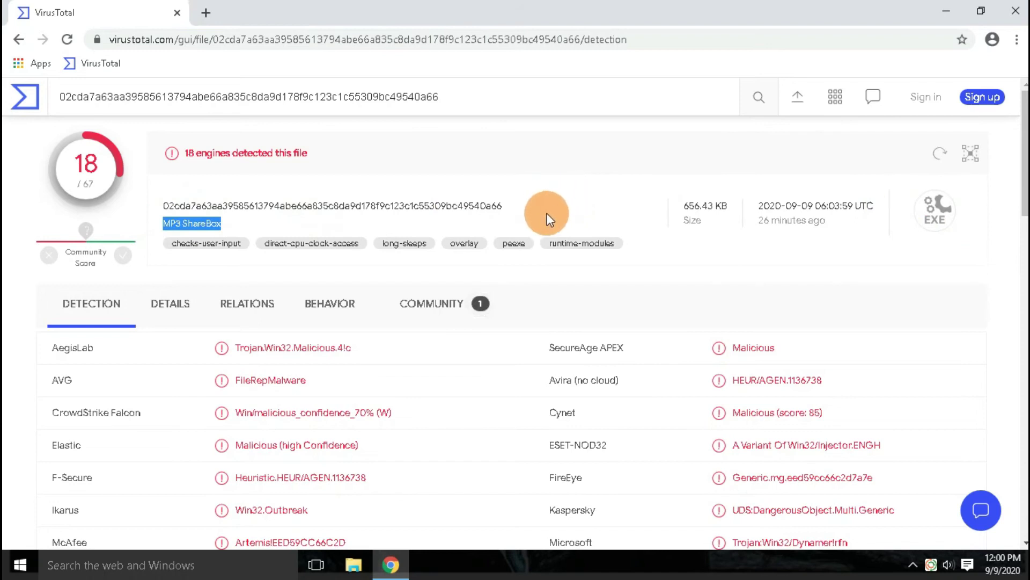
scroll(546, 212, down, 4)
scroll(546, 211, down, 1)
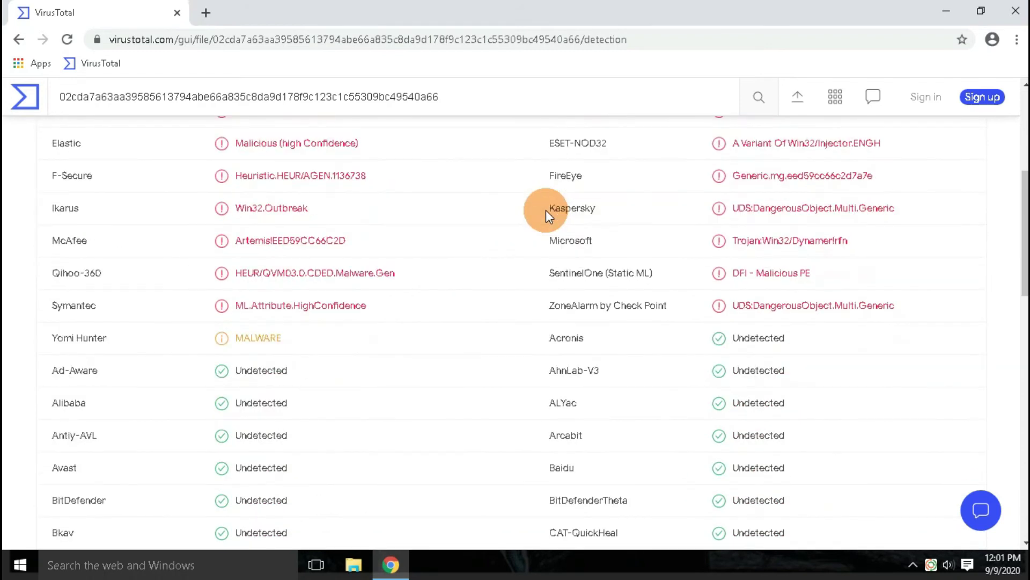
scroll(546, 210, down, 1)
scroll(546, 211, up, 6)
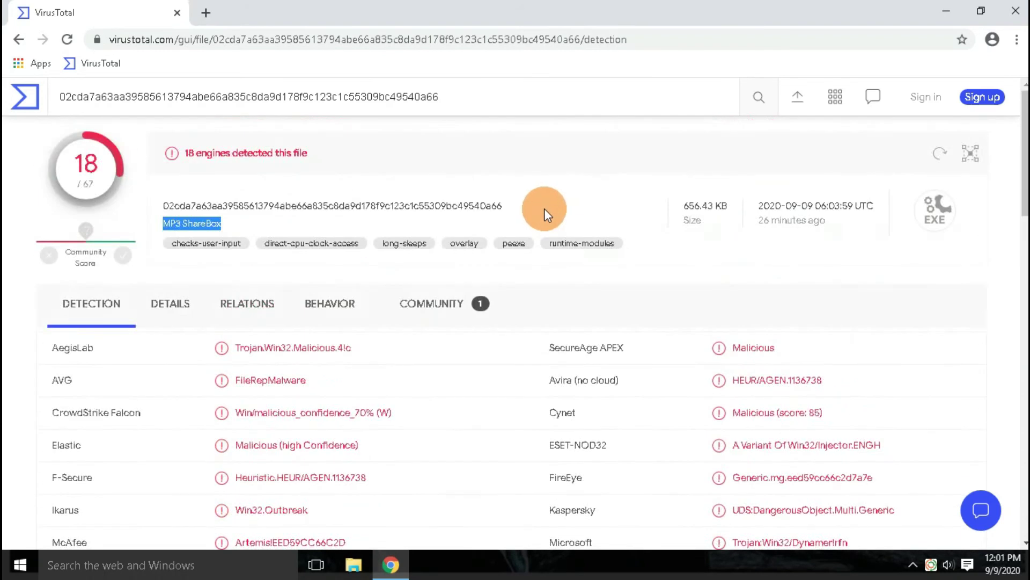
- Upload the 558 KB application sample 6612e640… from the 09-09-20 folder to VirusTotal
click(798, 97)
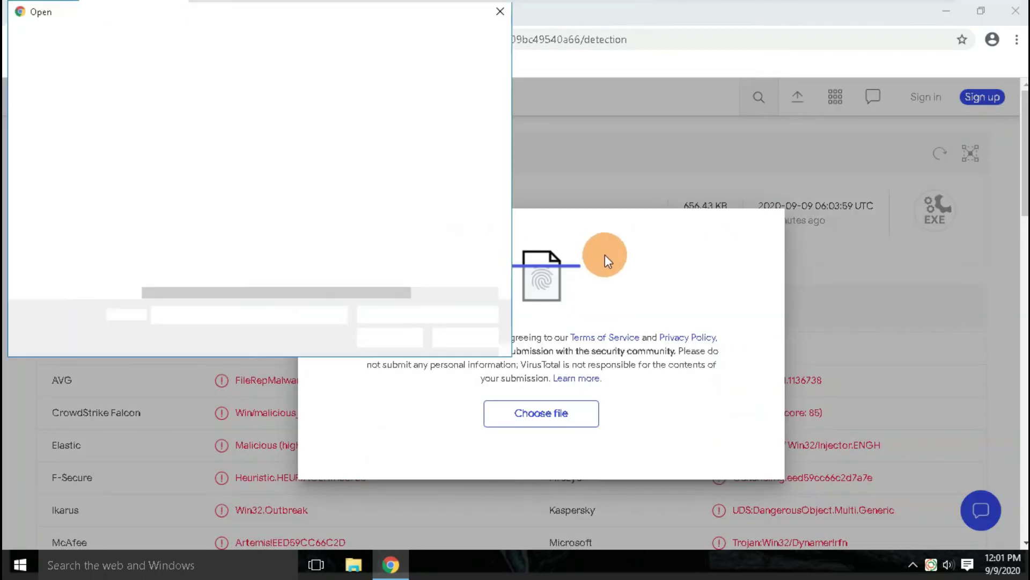
click(231, 248)
scroll(258, 236, down, 3)
click(268, 214)
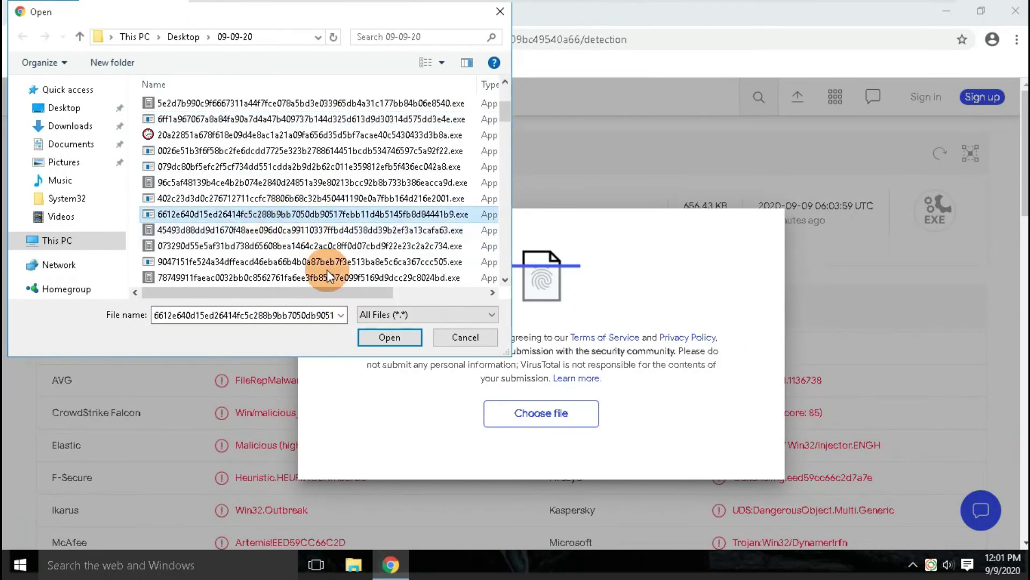
double_click(475, 85)
click(389, 337)
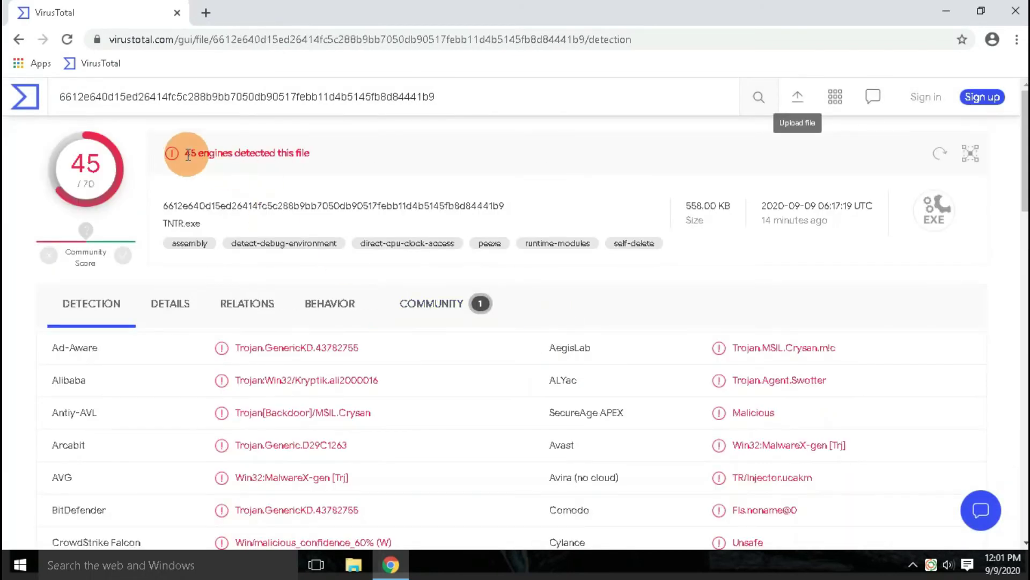
- Examine the report for sample 6612e640…, including its detection count, file type and the individual engine verdicts down to NANO-Antivirus
drag(188, 155, 358, 155)
click(943, 215)
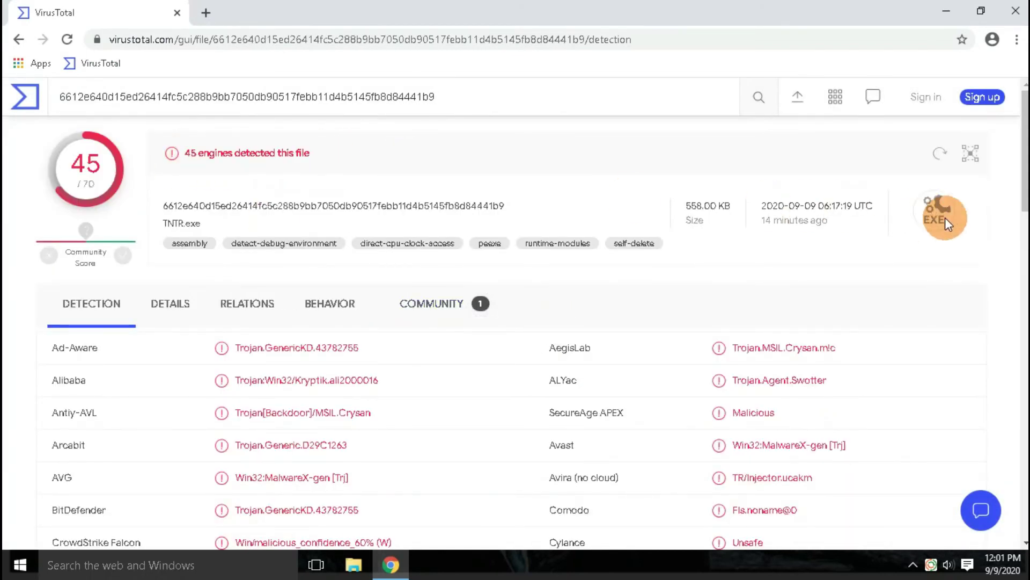
scroll(486, 204, down, 3)
scroll(487, 203, down, 8)
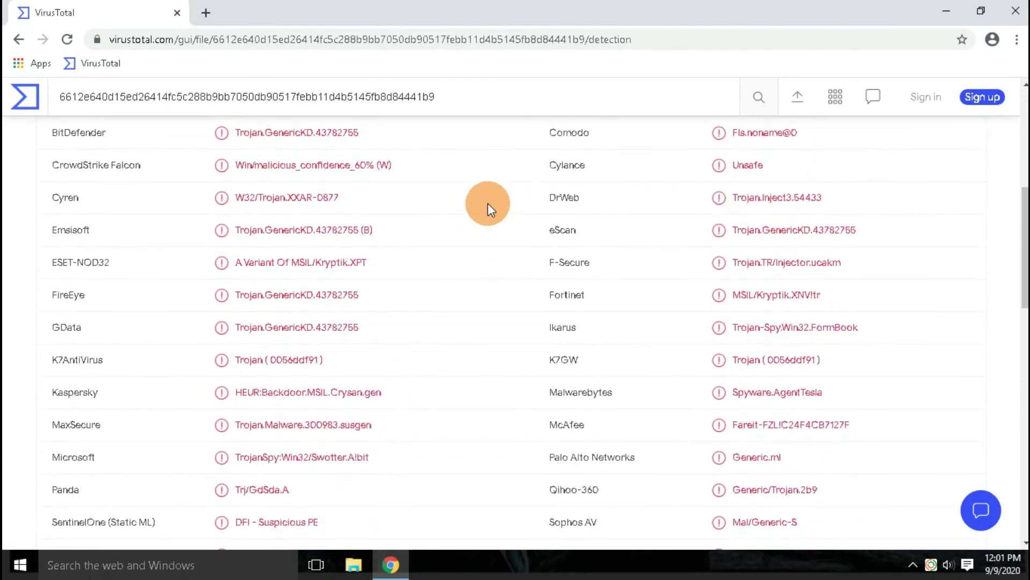
scroll(488, 203, down, 3)
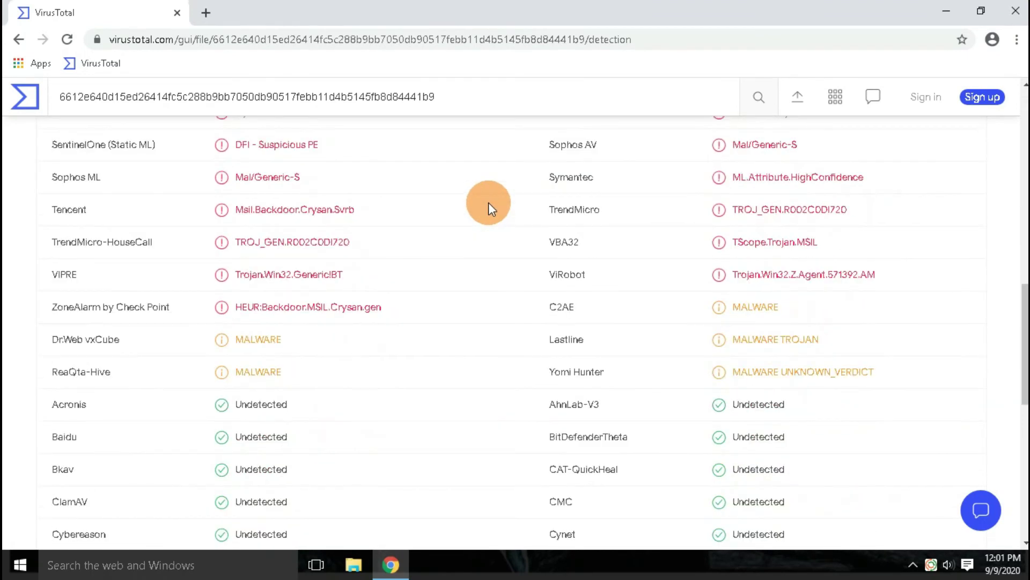
scroll(489, 202, down, 4)
scroll(488, 204, down, 4)
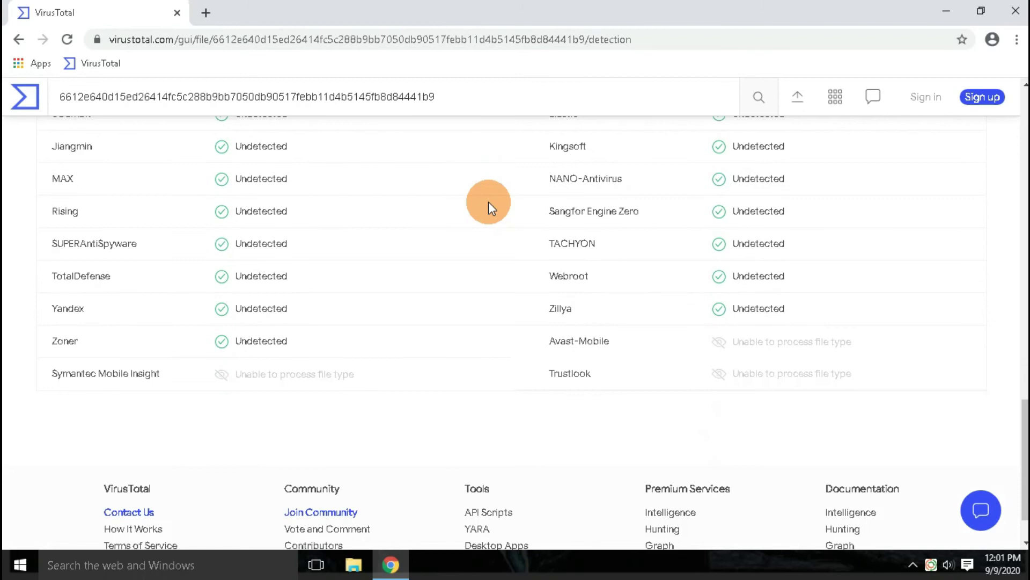
scroll(488, 205, up, 2)
drag(549, 254, 556, 254)
scroll(468, 284, up, 18)
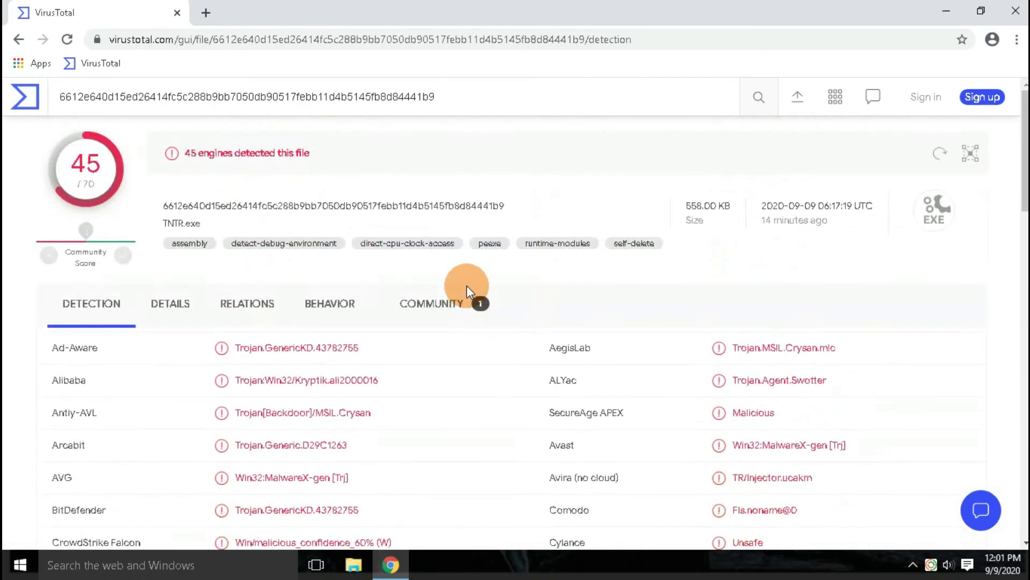
- Upload the DLL sample 3cc4d74a… from the 09-09-20 folder to VirusTotal, enlarging the file dialog to show full names, types and sizes
click(783, 92)
click(540, 414)
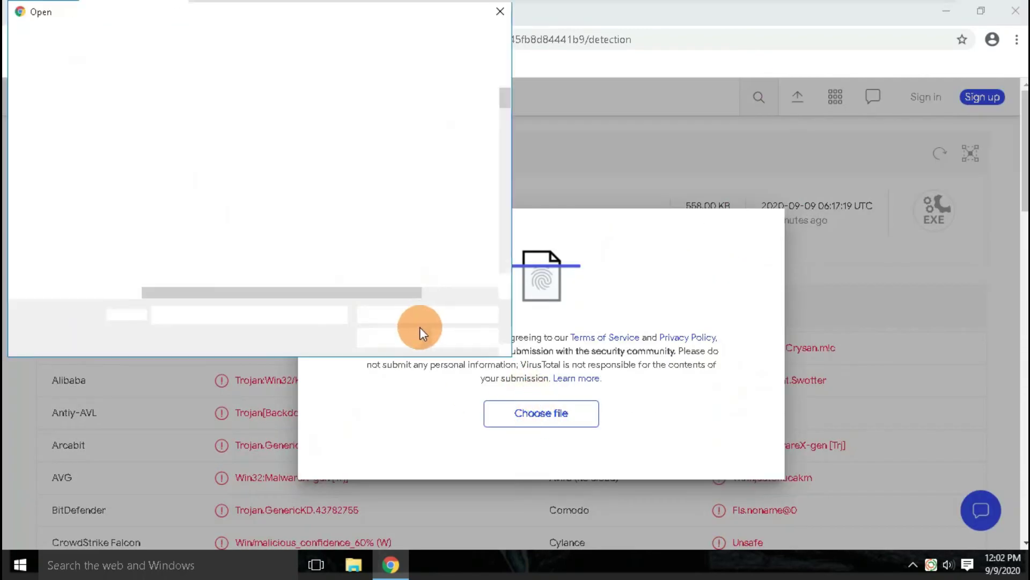
scroll(275, 202, down, 10)
click(472, 150)
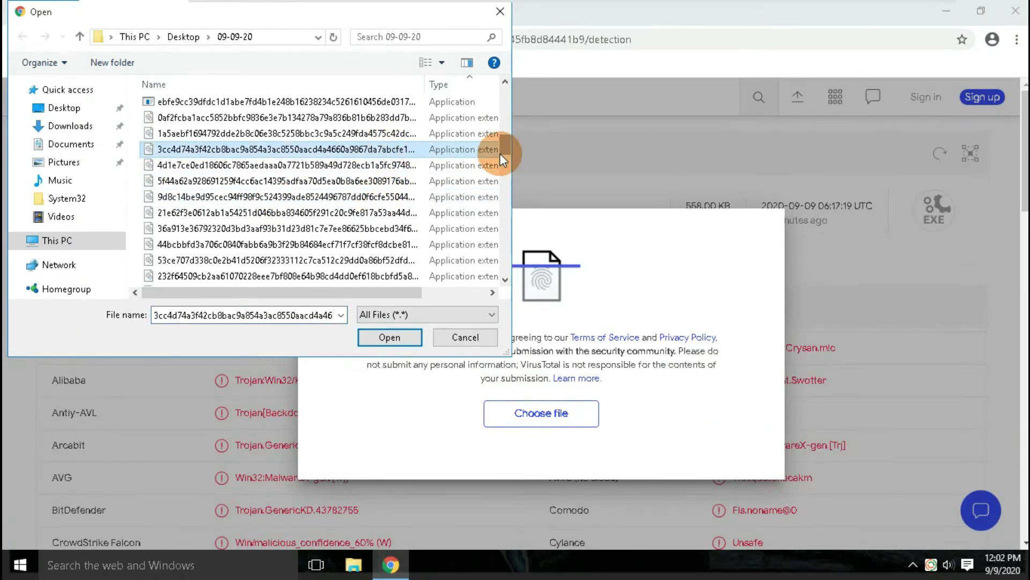
drag(506, 355, 726, 357)
drag(437, 80, 481, 80)
drag(573, 84, 579, 85)
key(Tab)
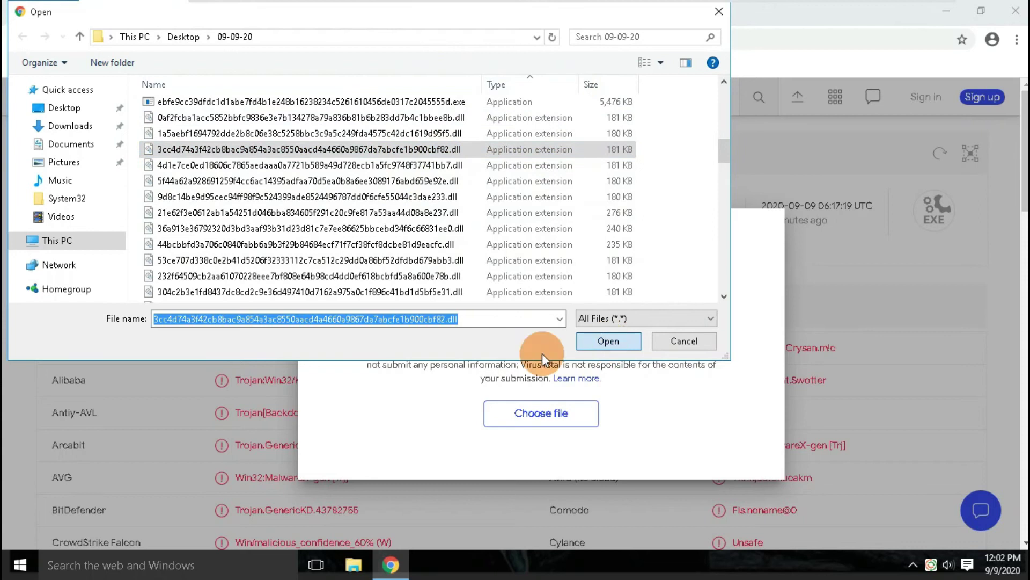
key(Return)
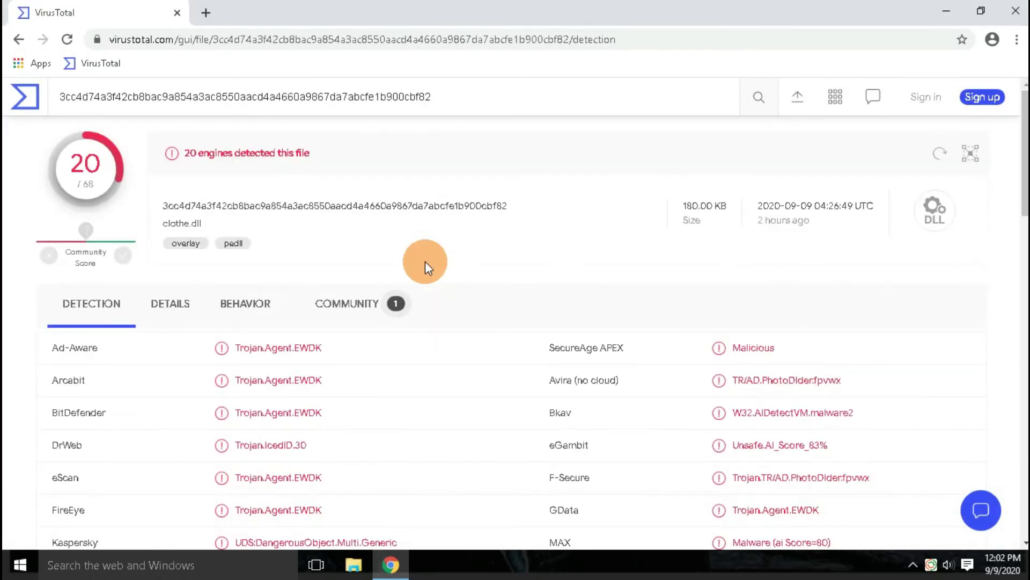
- Examine the report for DLL sample 3cc4d74a…, including its detection count, file type and the individual engine verdicts
triple_click(299, 151)
click(936, 217)
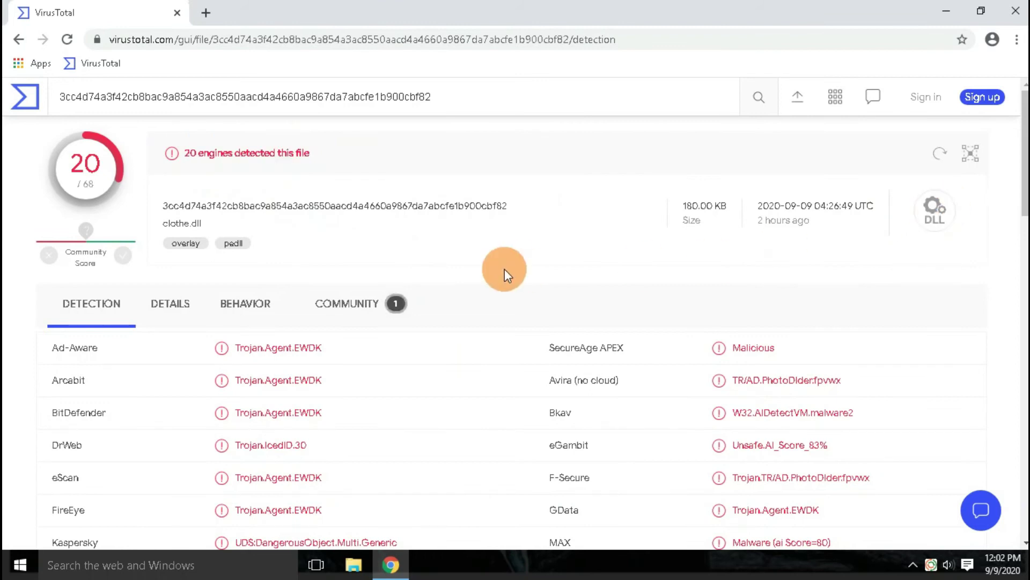
scroll(505, 269, down, 10)
scroll(505, 268, down, 8)
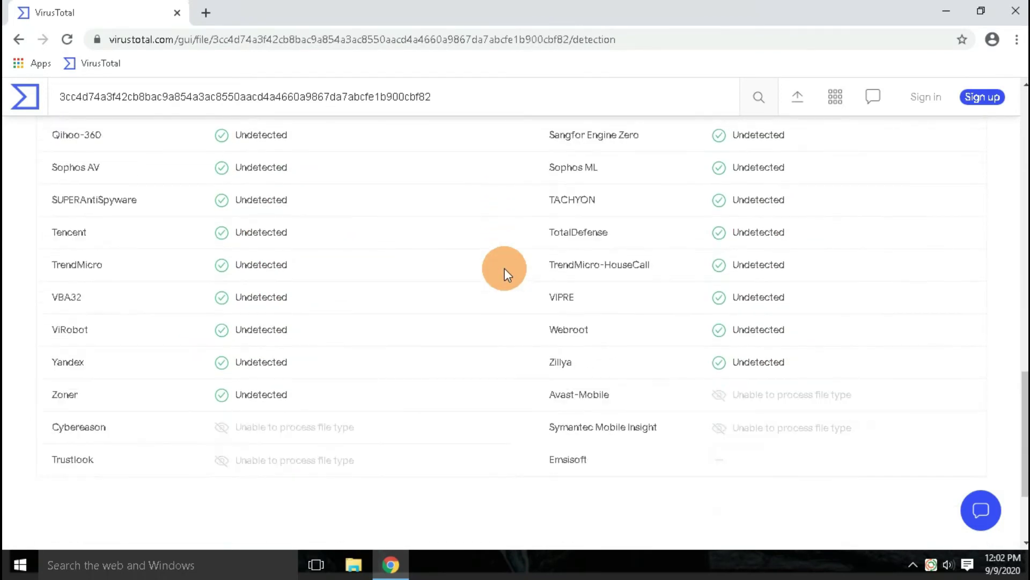
scroll(505, 268, down, 1)
scroll(504, 269, up, 15)
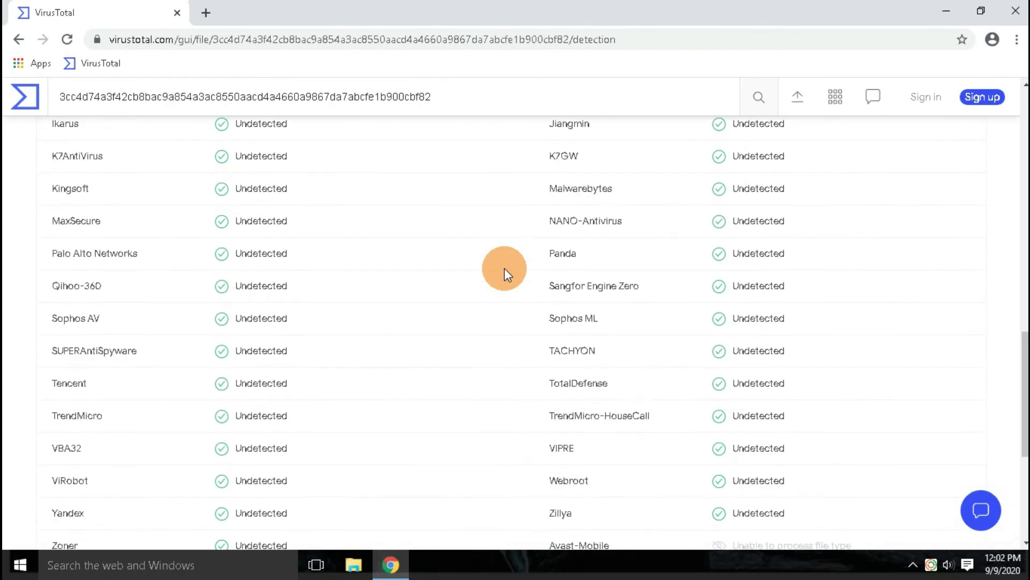
- Try to upload the DOC sample a3cb1c98… from the 09-09-20 folder to VirusTotal
click(797, 97)
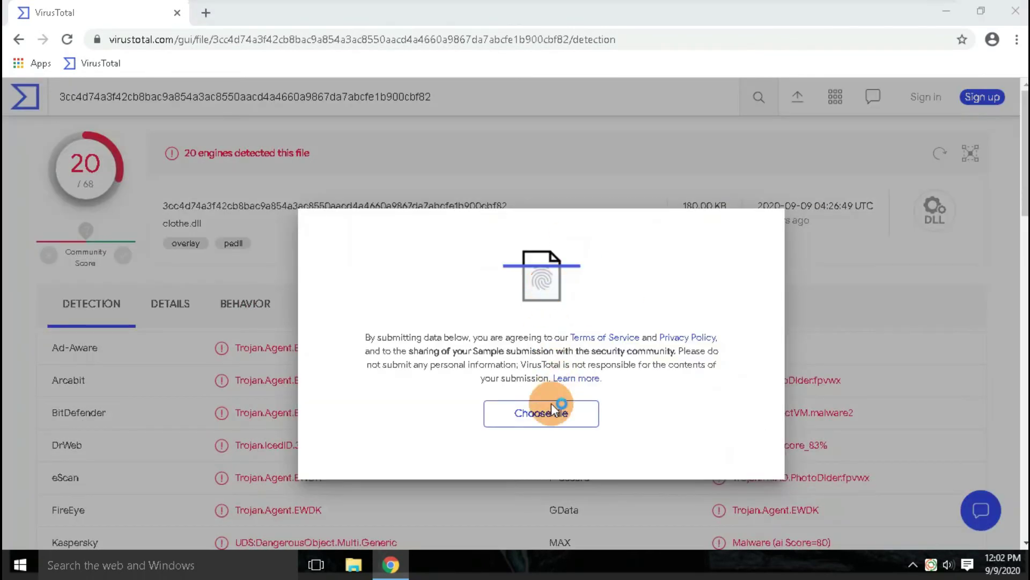
click(541, 413)
scroll(386, 215, down, 5)
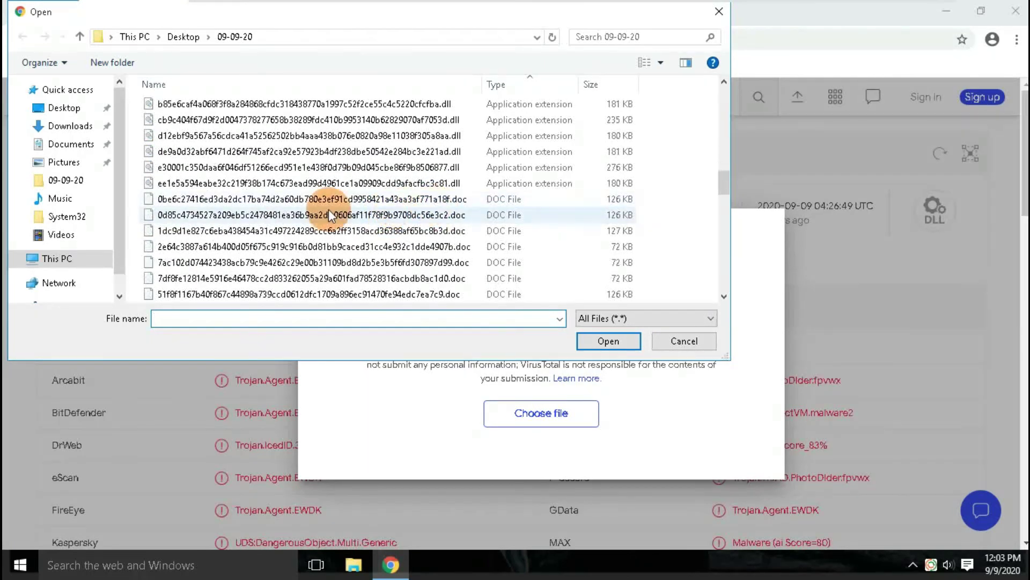
scroll(384, 234, up, 3)
scroll(371, 234, down, 3)
click(314, 199)
click(616, 343)
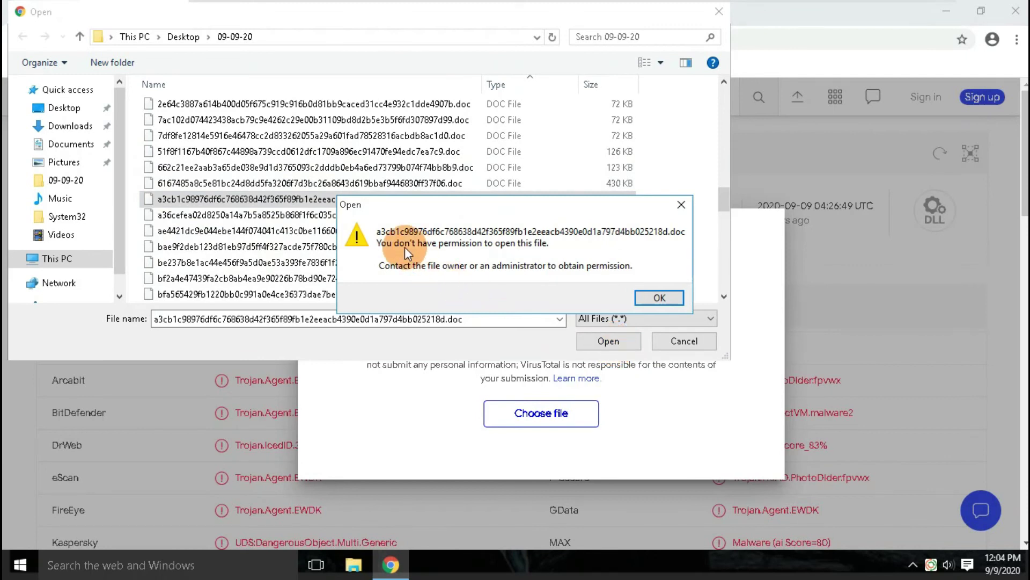
click(659, 298)
- Try to upload the DOC sample ae4421dc… instead, and close the upload dialogs
click(375, 231)
click(609, 341)
click(609, 341)
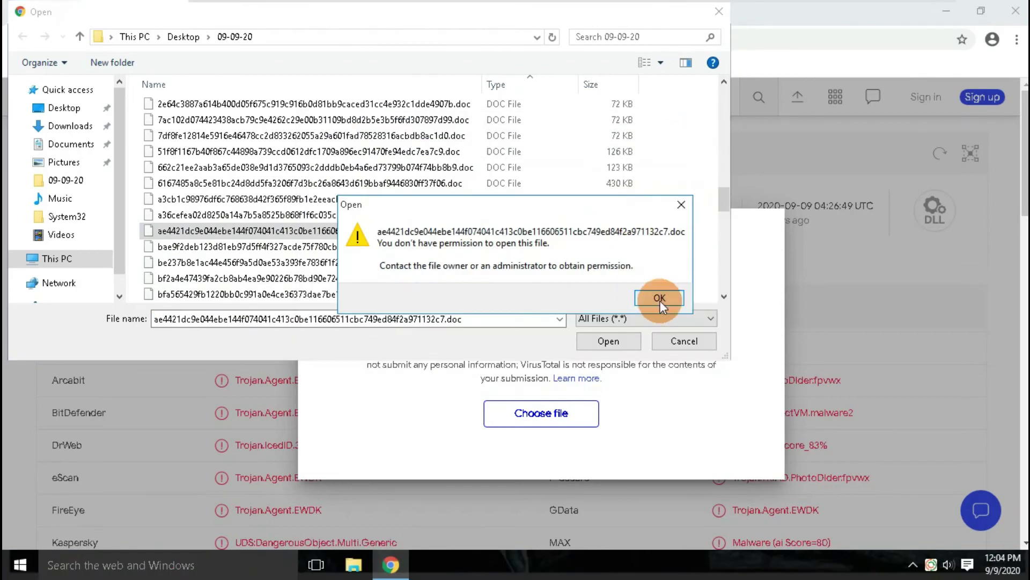
click(658, 295)
scroll(402, 292, down, 5)
click(684, 341)
click(791, 260)
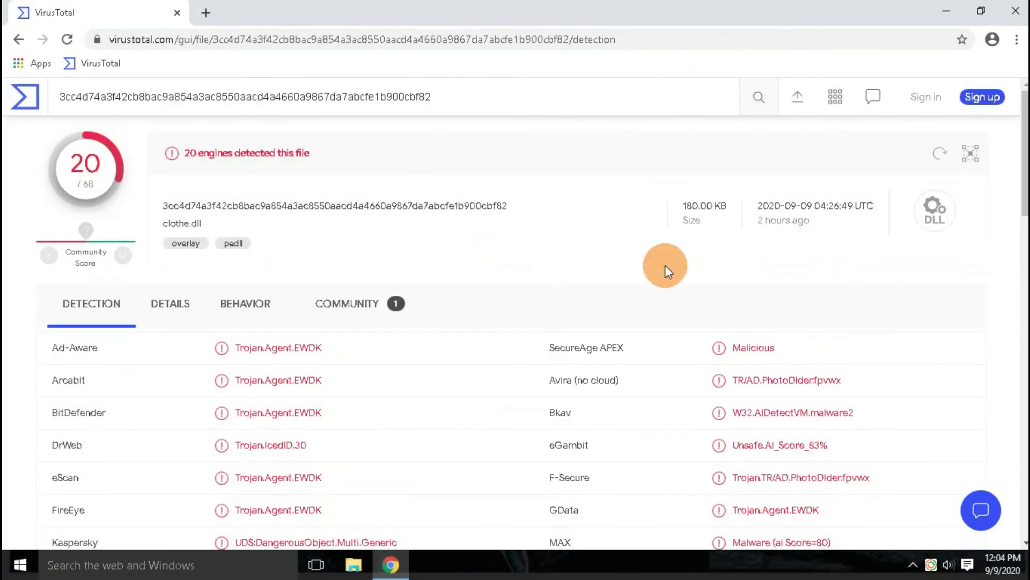
- Try to upload the 127 KB DOC sample bae9f2de… from the 09-09-20 folder, and close the upload dialogs
scroll(698, 242, down, 5)
click(799, 101)
click(567, 413)
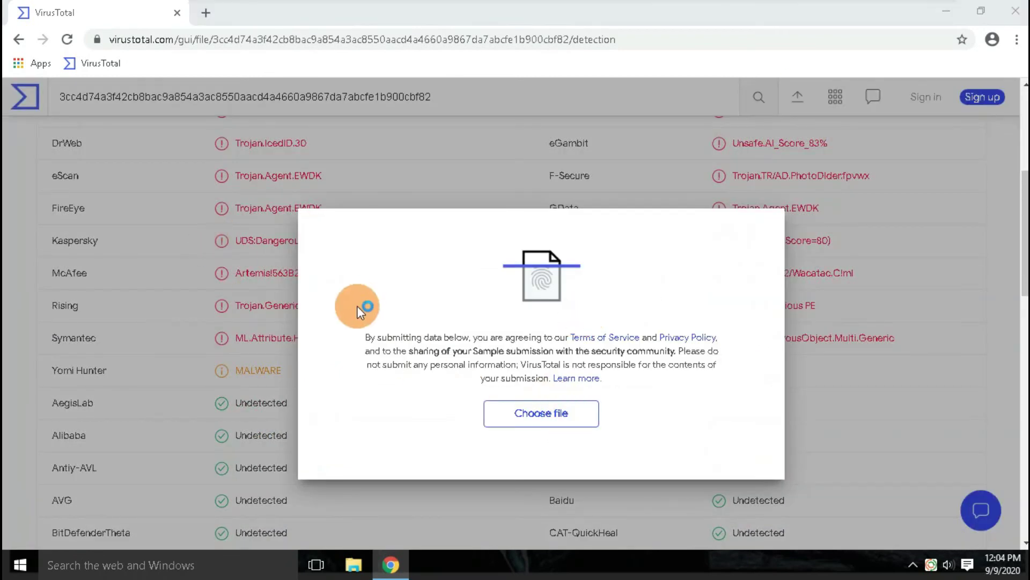
scroll(382, 257, down, 10)
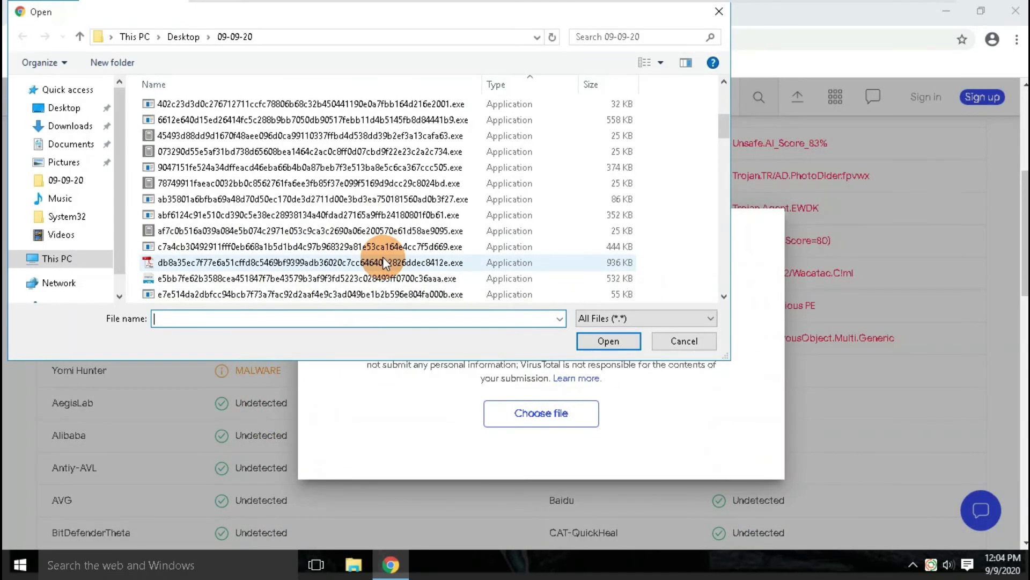
scroll(384, 244, down, 3)
click(384, 247)
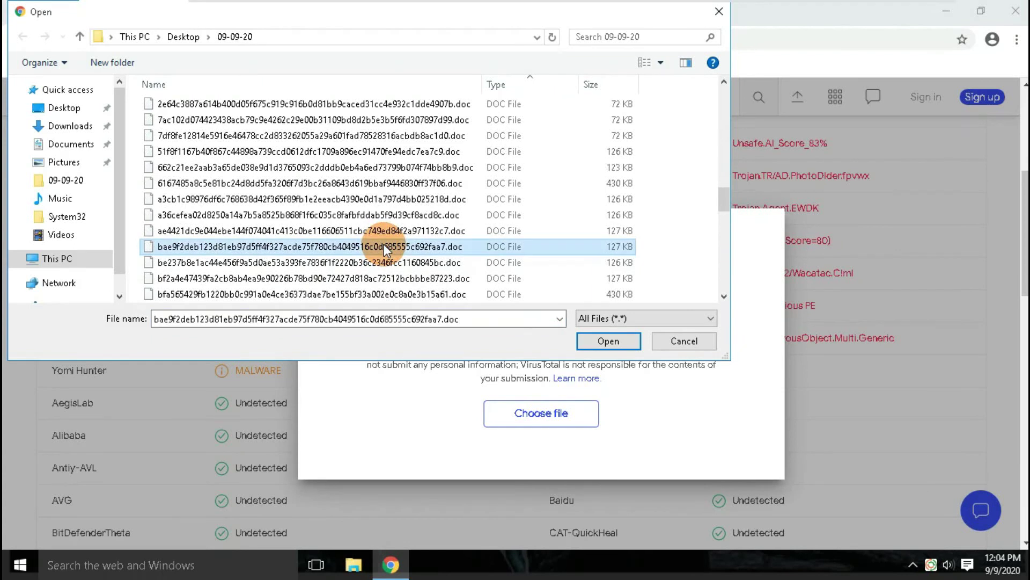
click(603, 342)
click(618, 343)
key(Return)
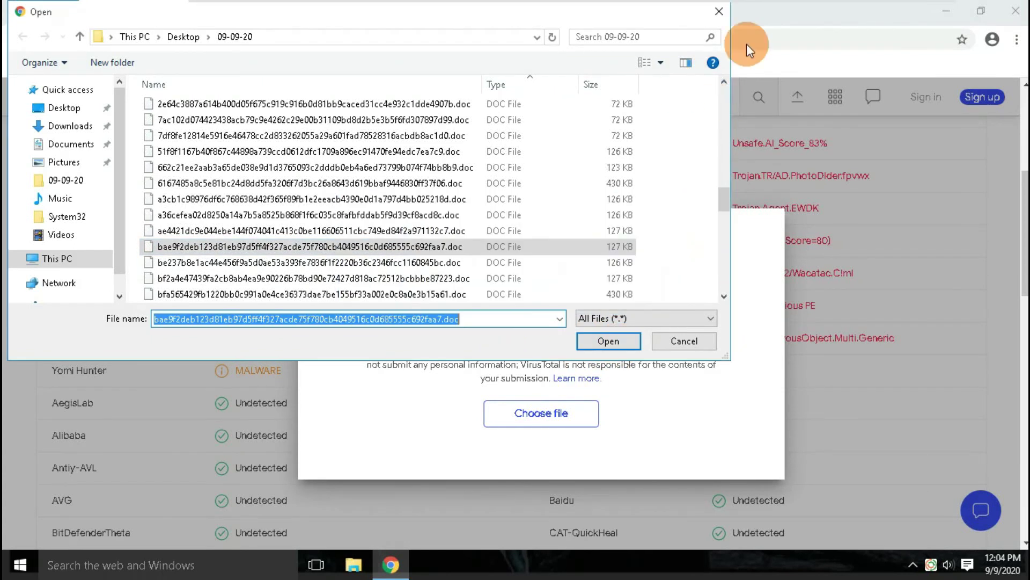
click(719, 11)
click(935, 240)
- Return to the VirusTotal home page and upload the 2,498 KB ELF sample 139f3935… from the 09-09-20 folder
click(32, 99)
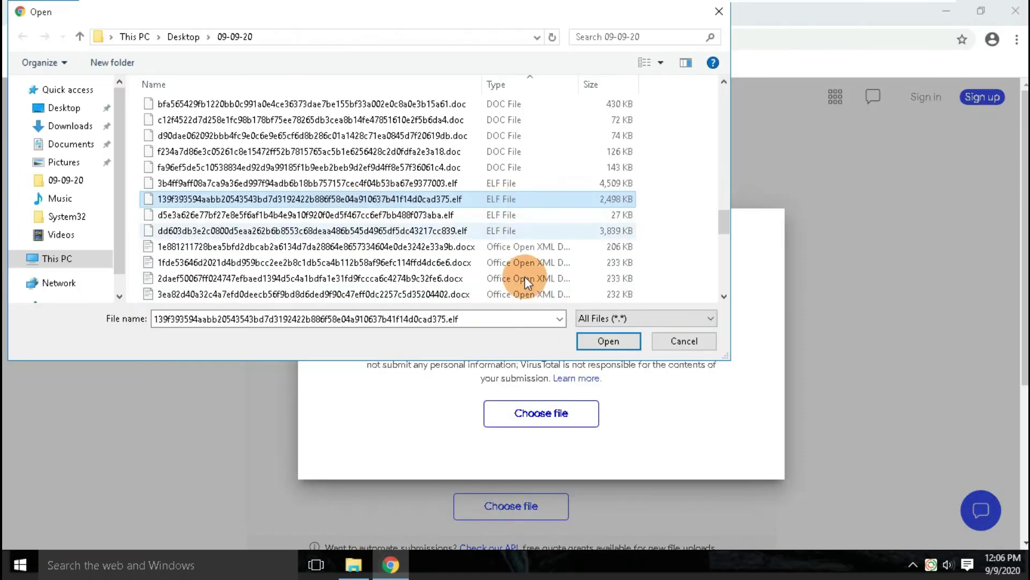
double_click(594, 272)
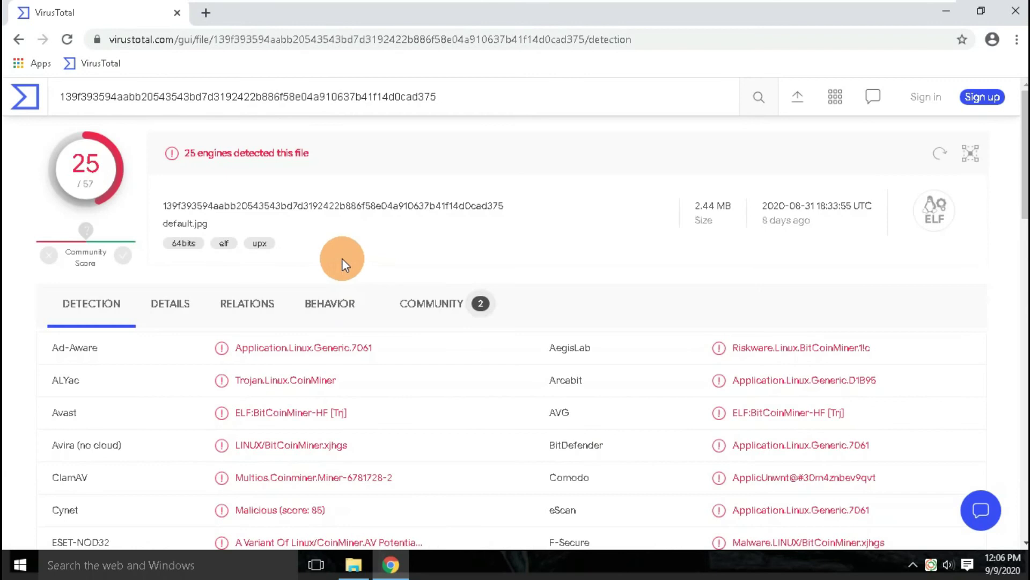
- Examine the report for ELF sample 139f3935…, including its detection count and the individual engine verdicts
drag(172, 152, 321, 159)
click(425, 182)
drag(175, 151, 404, 156)
click(621, 231)
scroll(553, 264, down, 7)
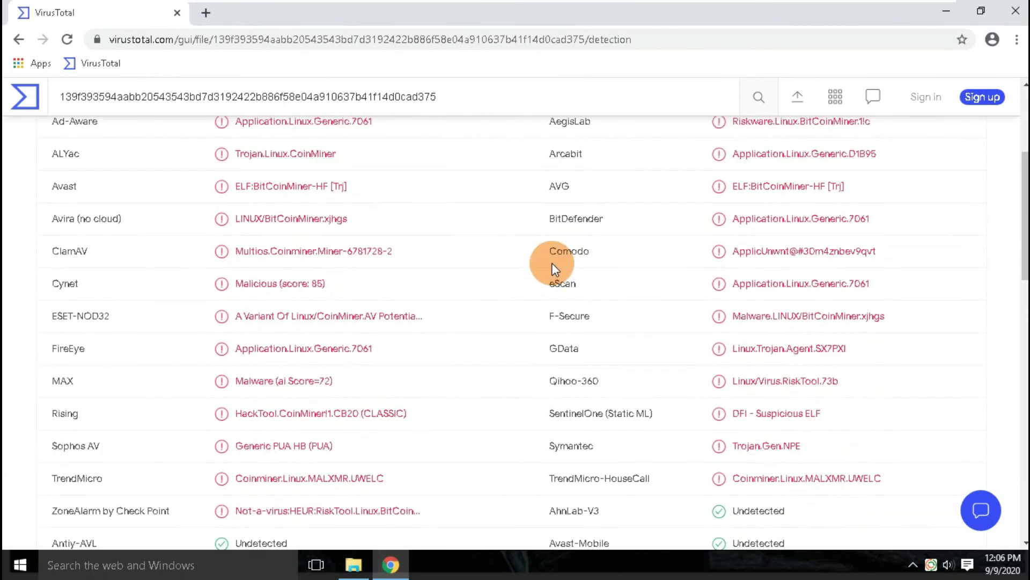
scroll(553, 264, up, 3)
scroll(552, 262, down, 13)
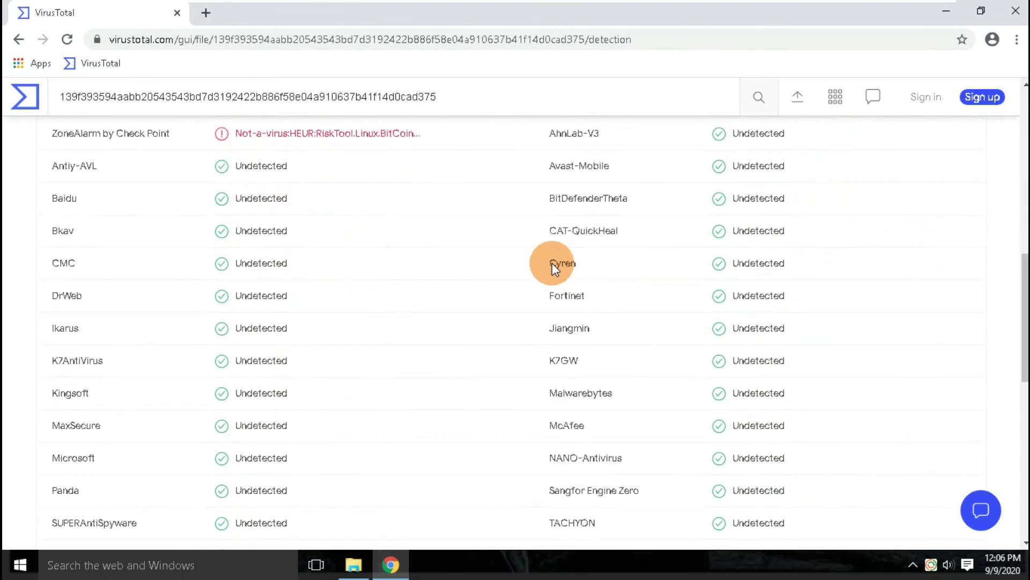
scroll(551, 262, down, 3)
scroll(552, 262, up, 15)
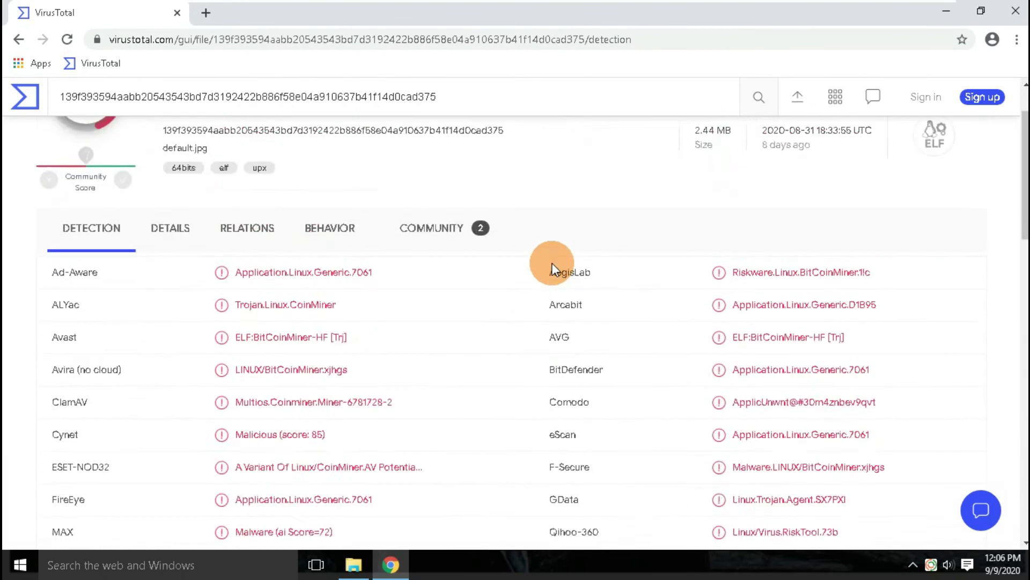
- Upload the GZIP sample 21b39719… from the 09-09-20 folder to VirusTotal
click(797, 96)
click(631, 258)
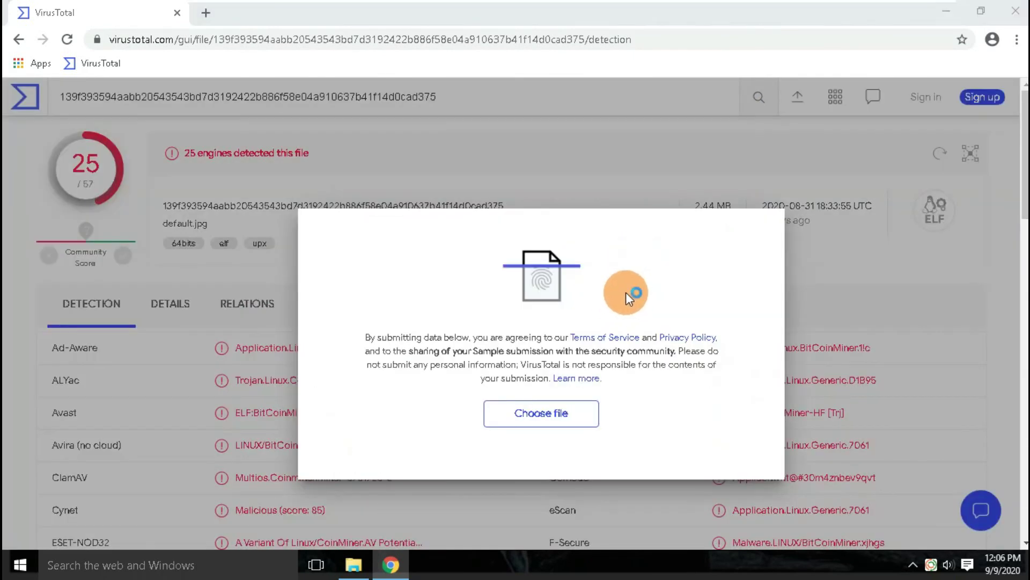
scroll(369, 206, down, 5)
scroll(370, 206, down, 5)
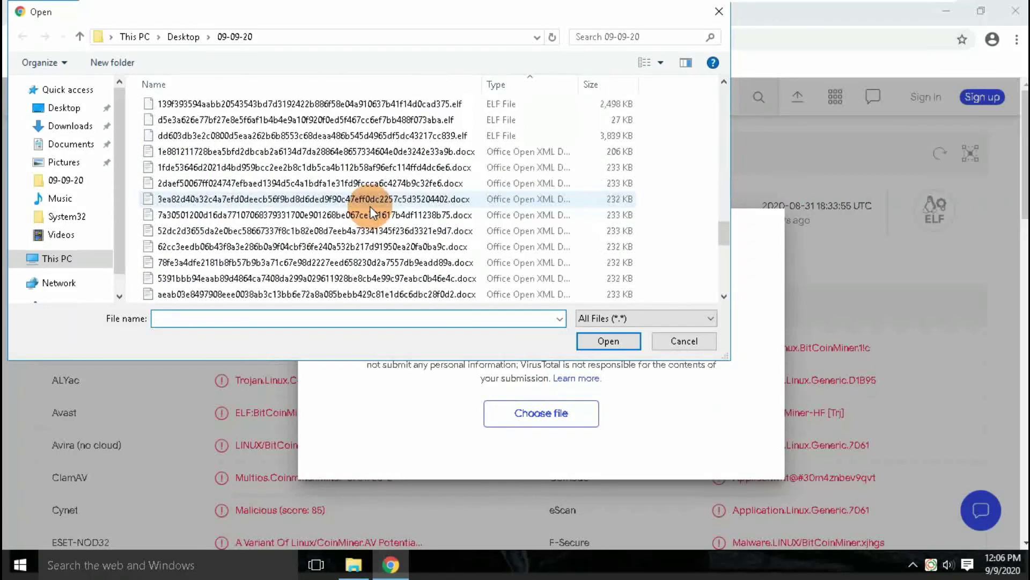
click(376, 246)
click(609, 341)
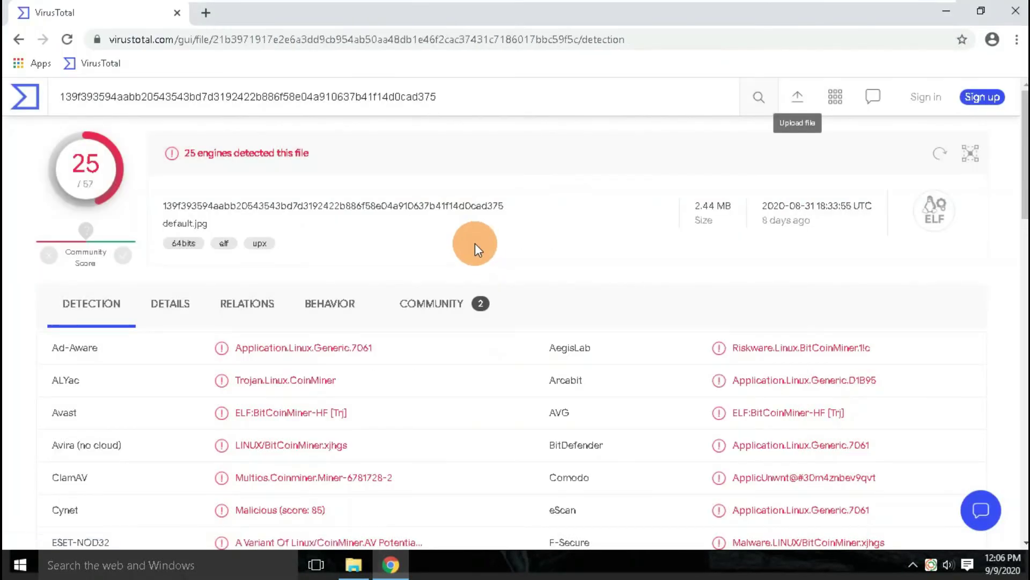
- Examine the report for GZIP sample 21b39719…, including its detection count, file type and engine verdicts
drag(186, 156, 341, 160)
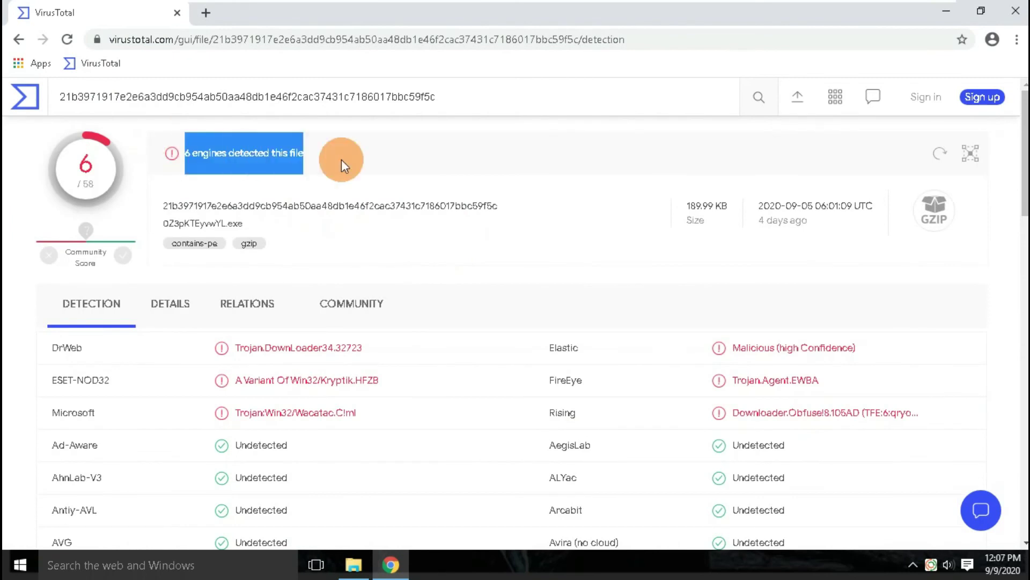
click(923, 220)
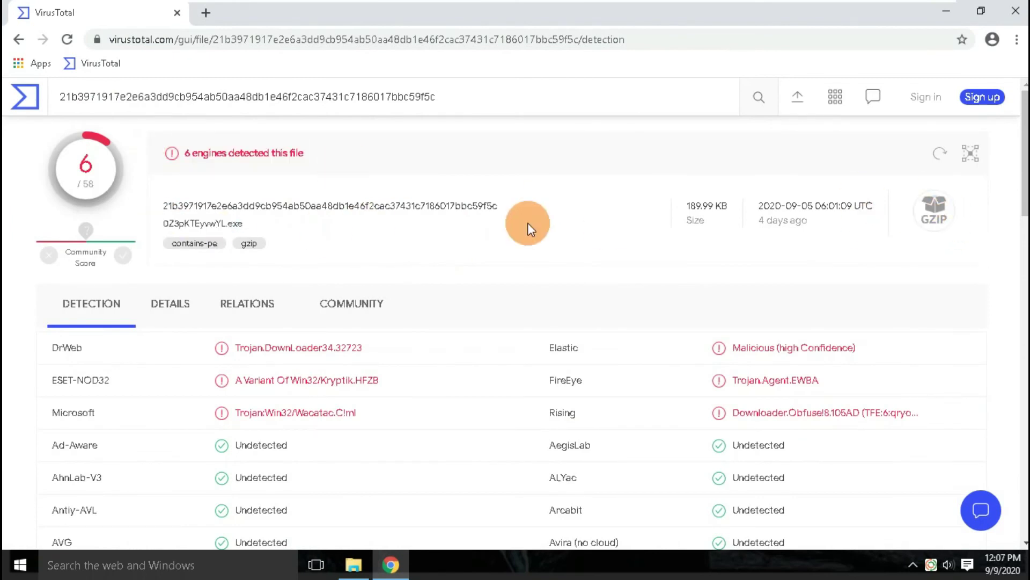
scroll(529, 221, down, 5)
scroll(468, 218, up, 4)
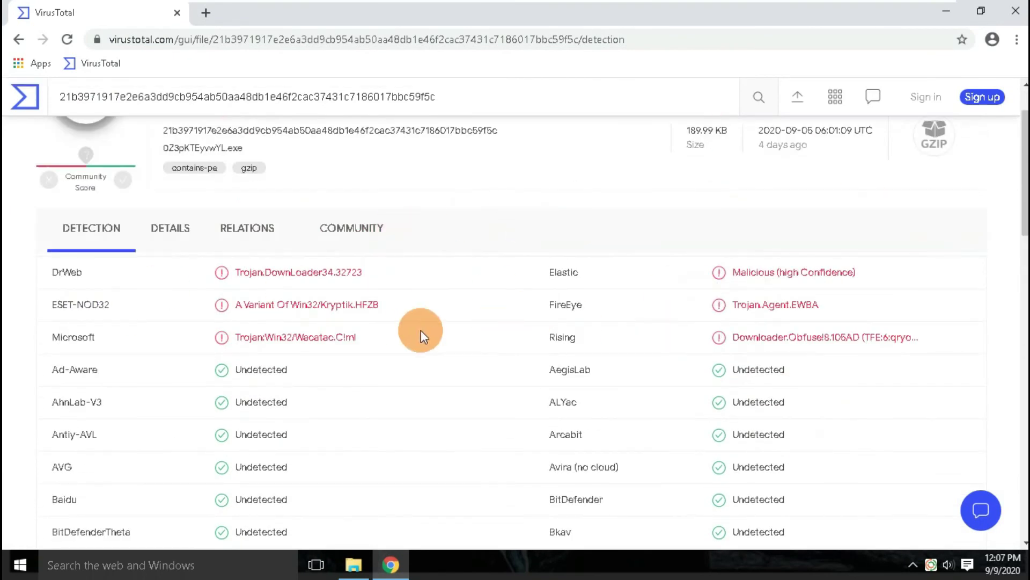
- Upload the 31.47 KB XLSX macro sample a949580b… from the 09-09-20 folder to VirusTotal
scroll(592, 302, up, 2)
click(797, 97)
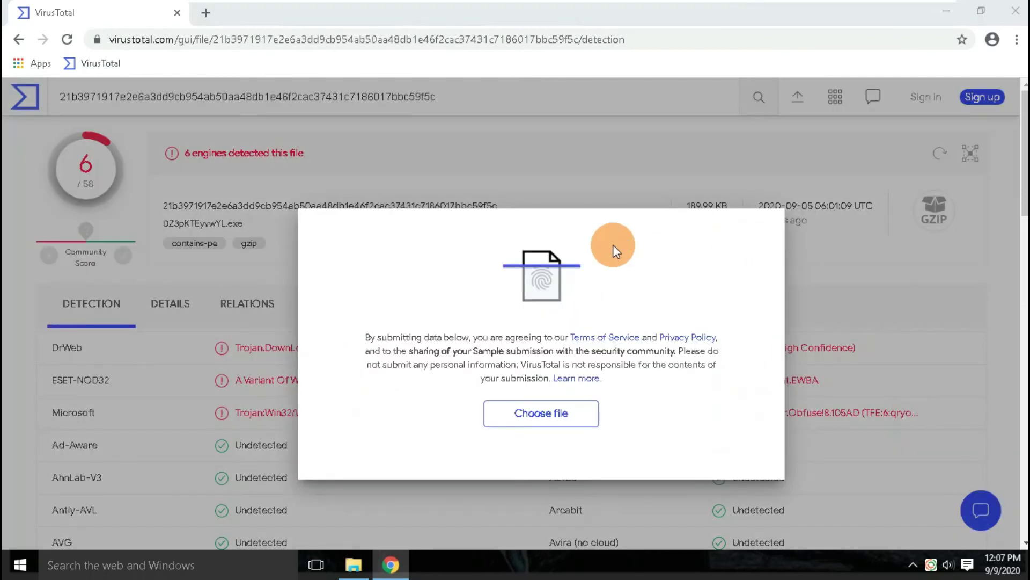
scroll(397, 200, down, 5)
click(418, 278)
click(609, 341)
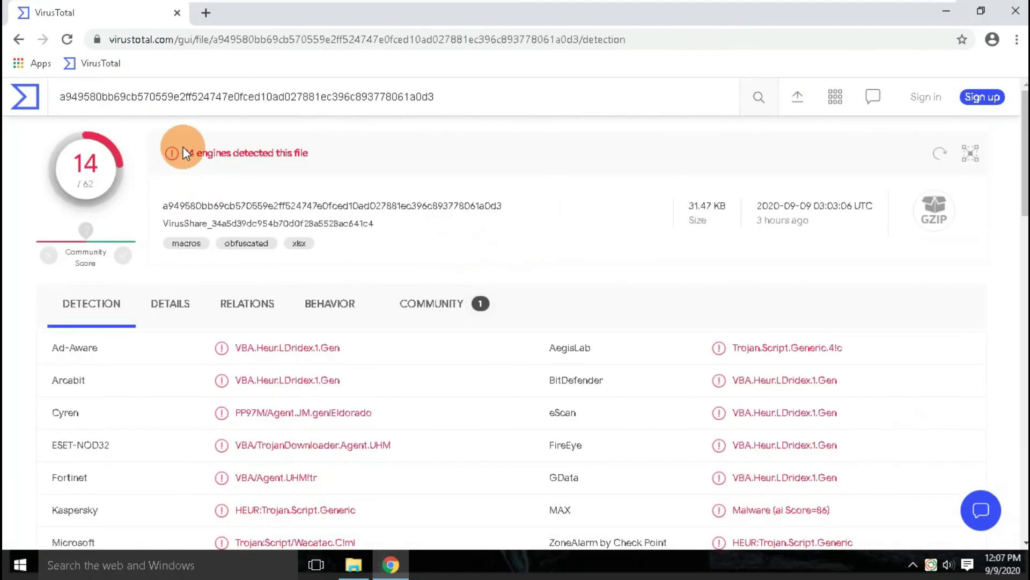
- Examine the report for XLSX sample a949580b…, including its detection count, file type and the individual engine verdicts
drag(184, 153, 382, 153)
click(888, 219)
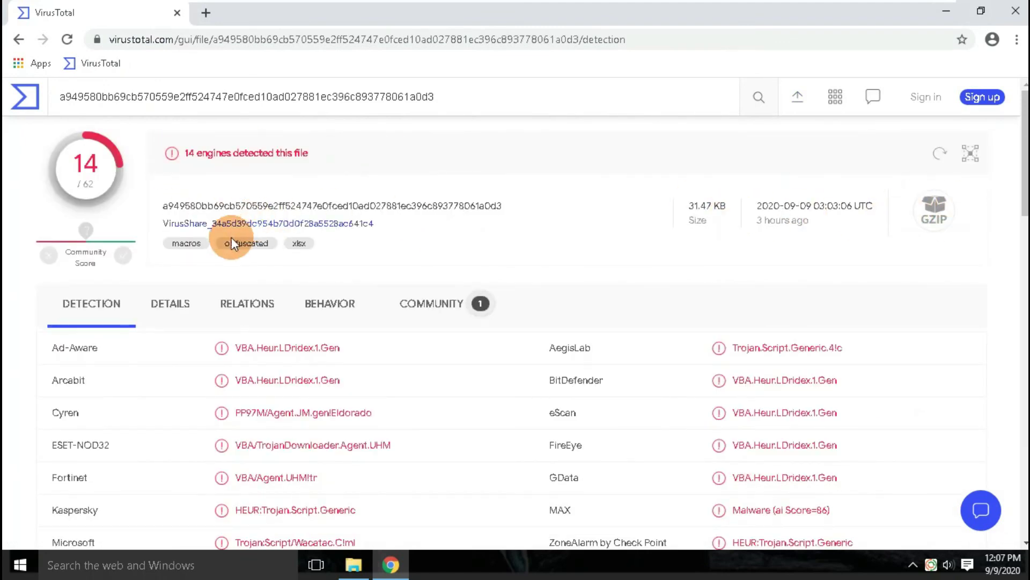
scroll(510, 228, down, 10)
scroll(542, 306, down, 4)
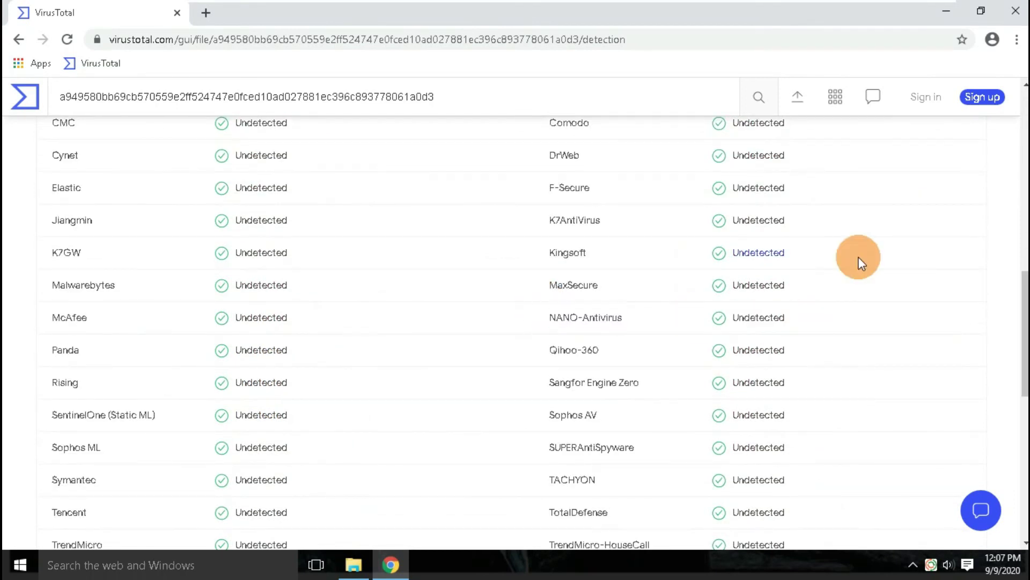
scroll(858, 257, up, 15)
- Close the VirusTotal browser window and the 09-09-20 folder window
click(1011, 15)
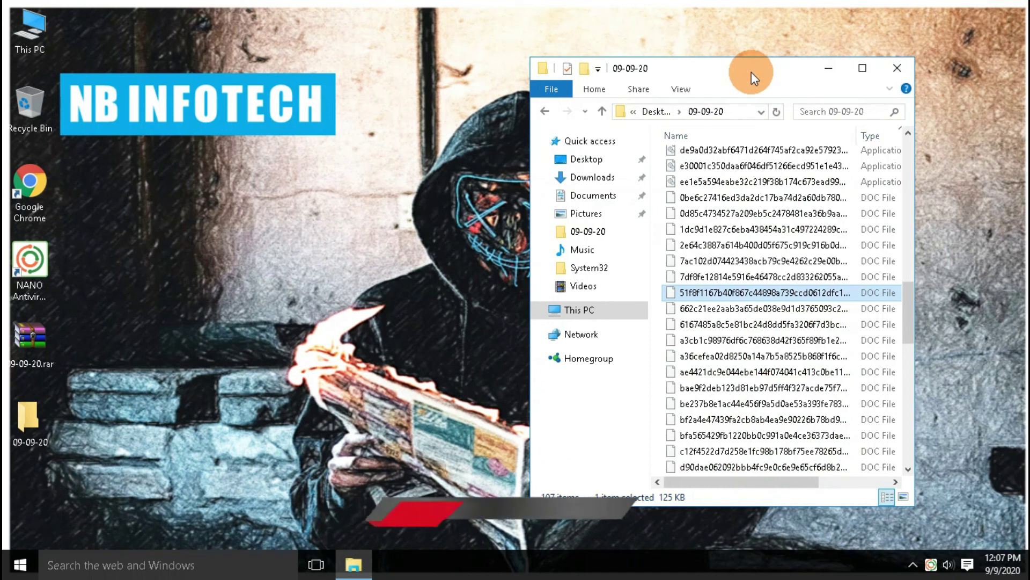
click(898, 68)
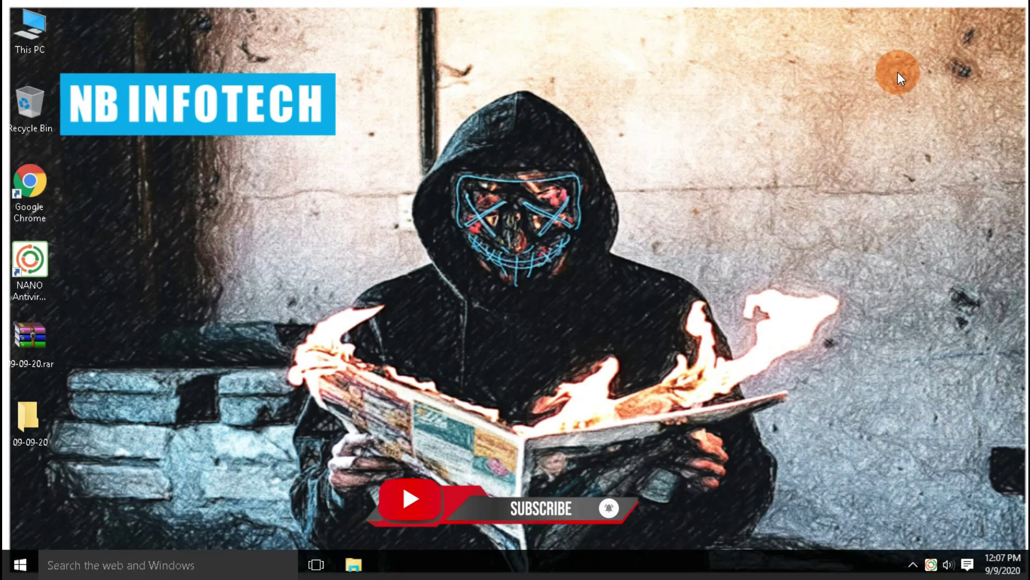